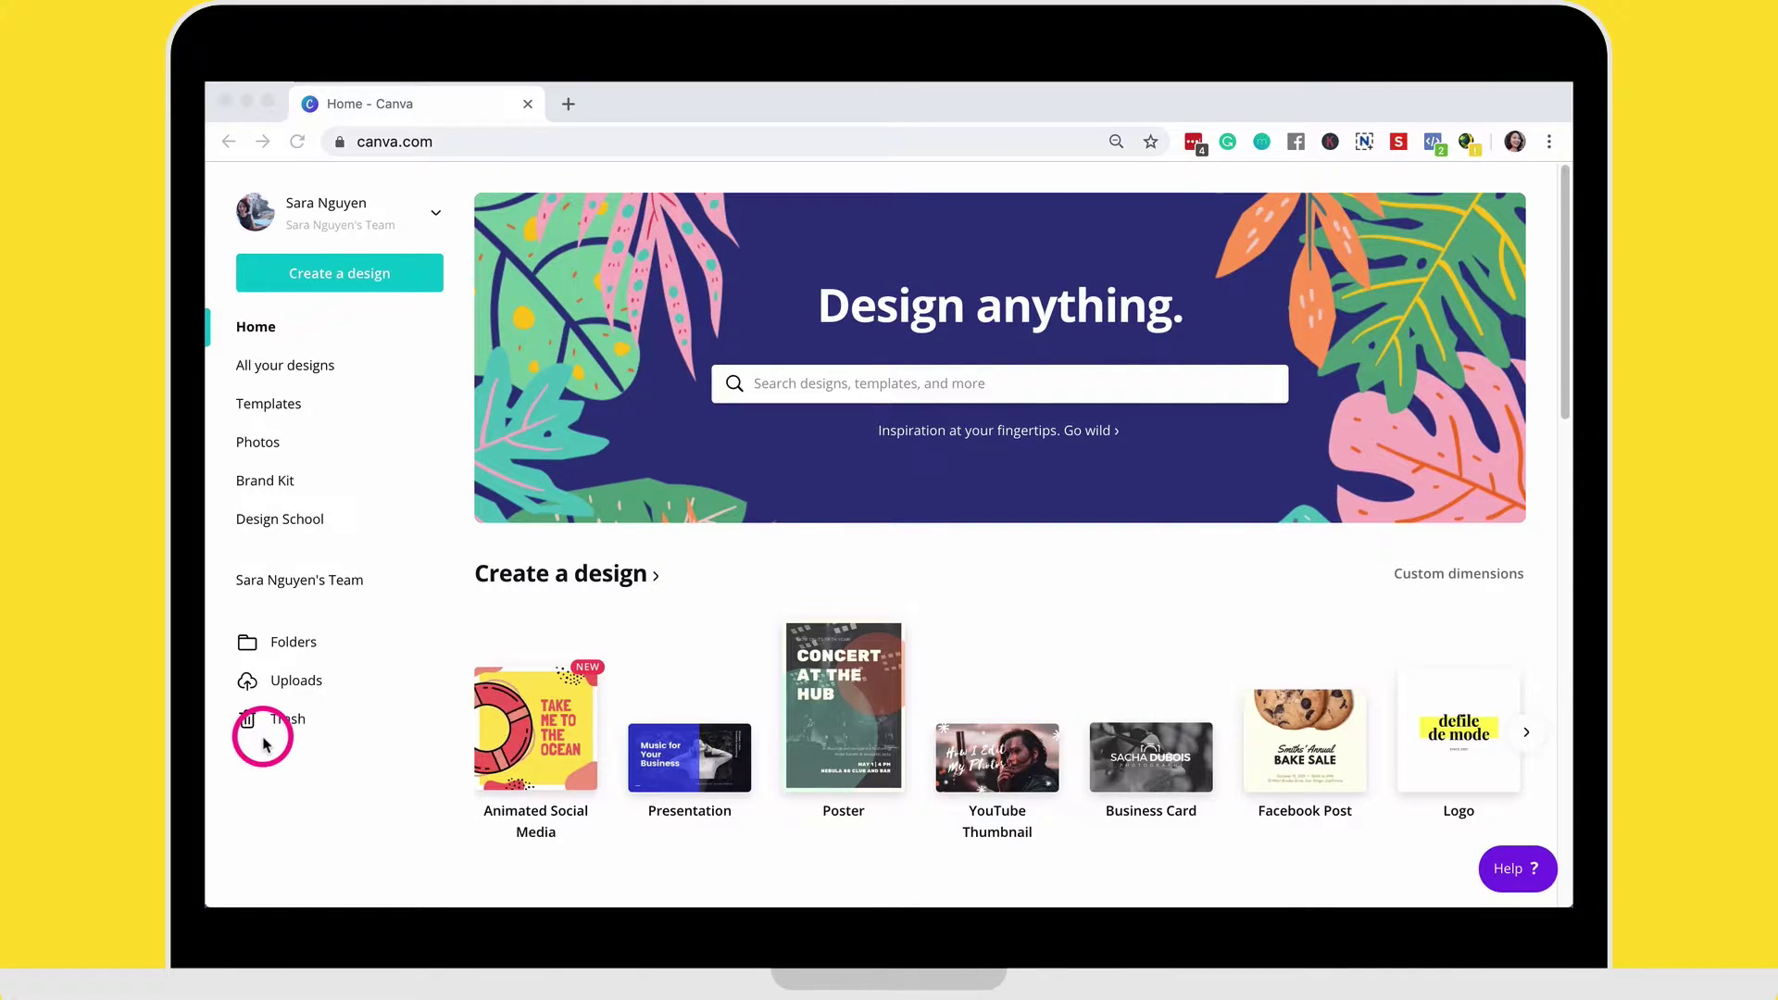
- Start a new blank 800 × 800 px Animated Social Media design from Canva's home page
{"action": "scroll", "coordinate": [615, 575], "scroll_direction": "down", "scroll_amount": 2}
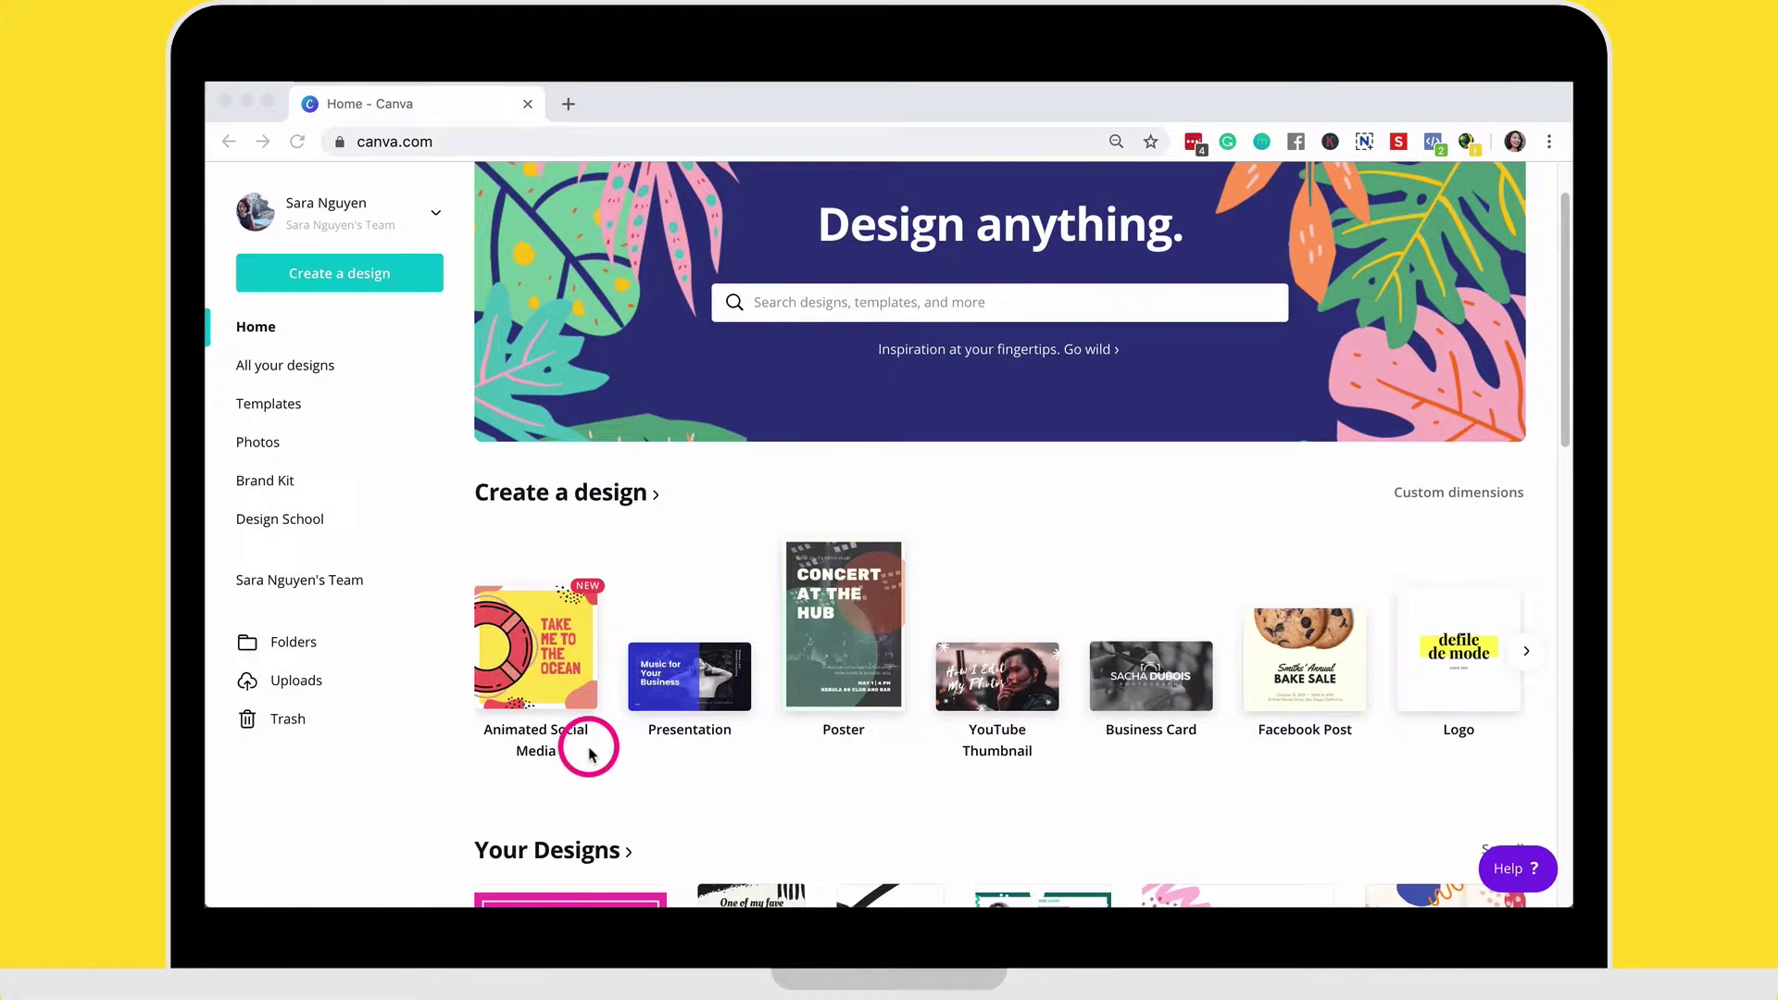
{"action": "left_click", "coordinate": [602, 736]}
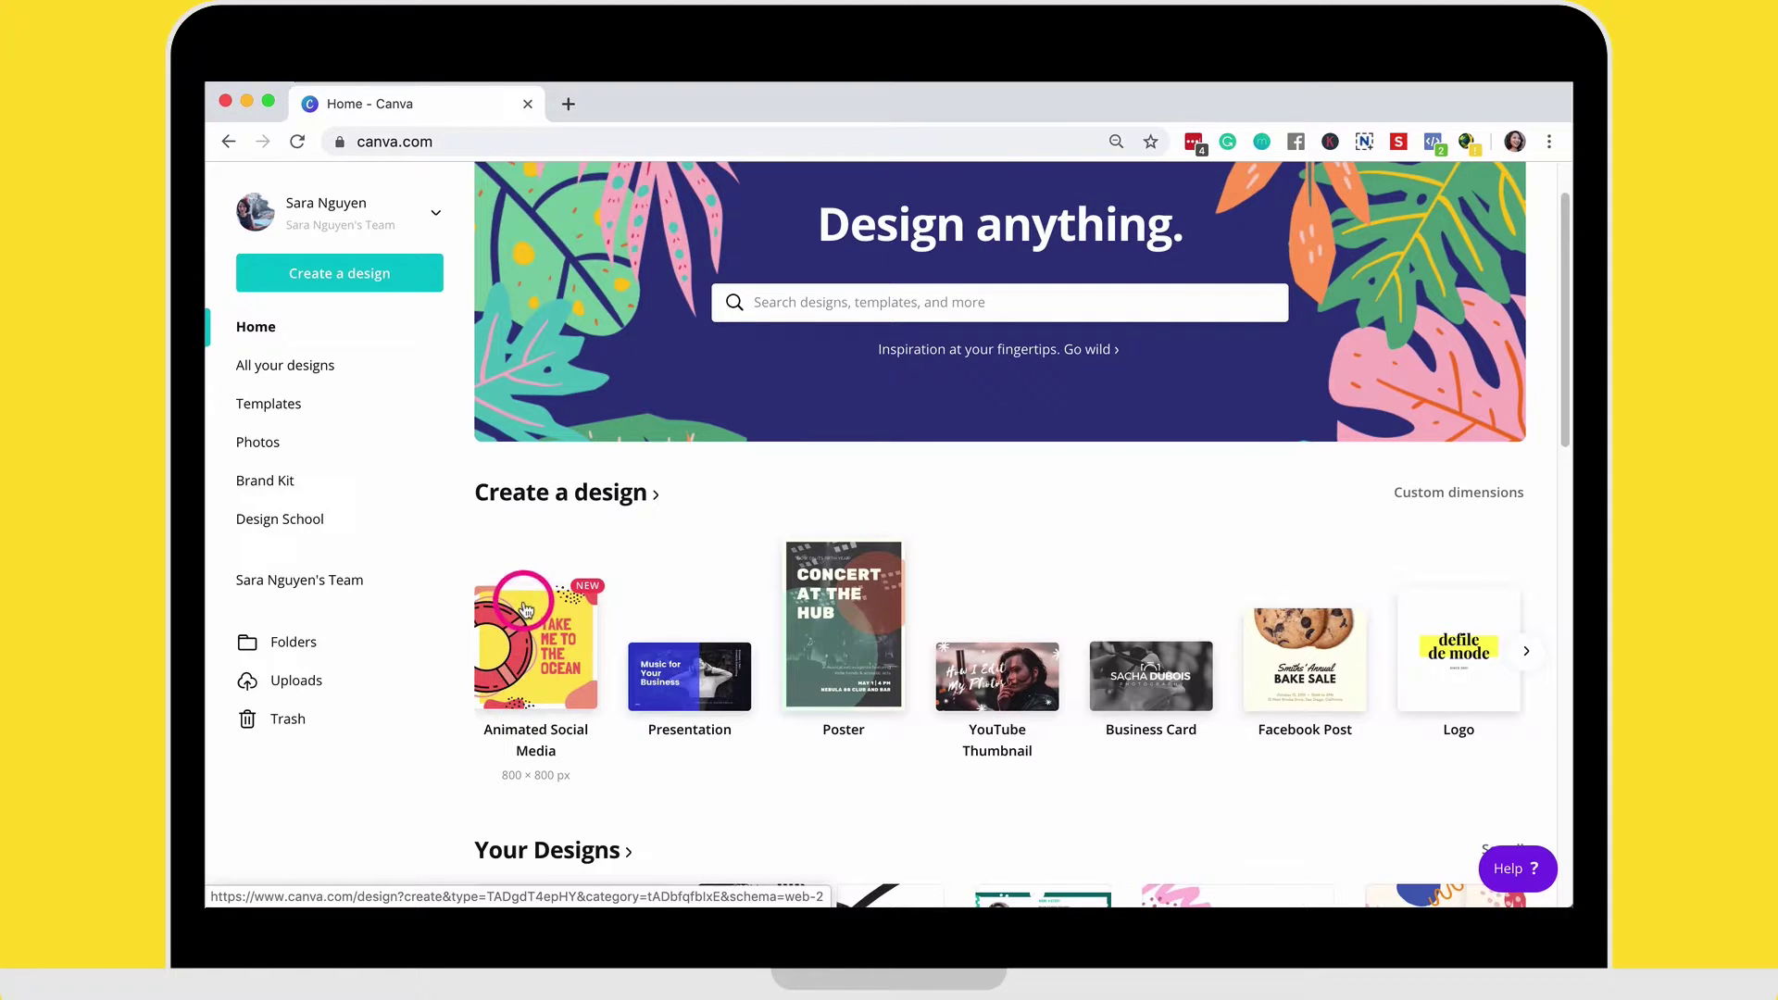
{"action": "left_click", "coordinate": [535, 659]}
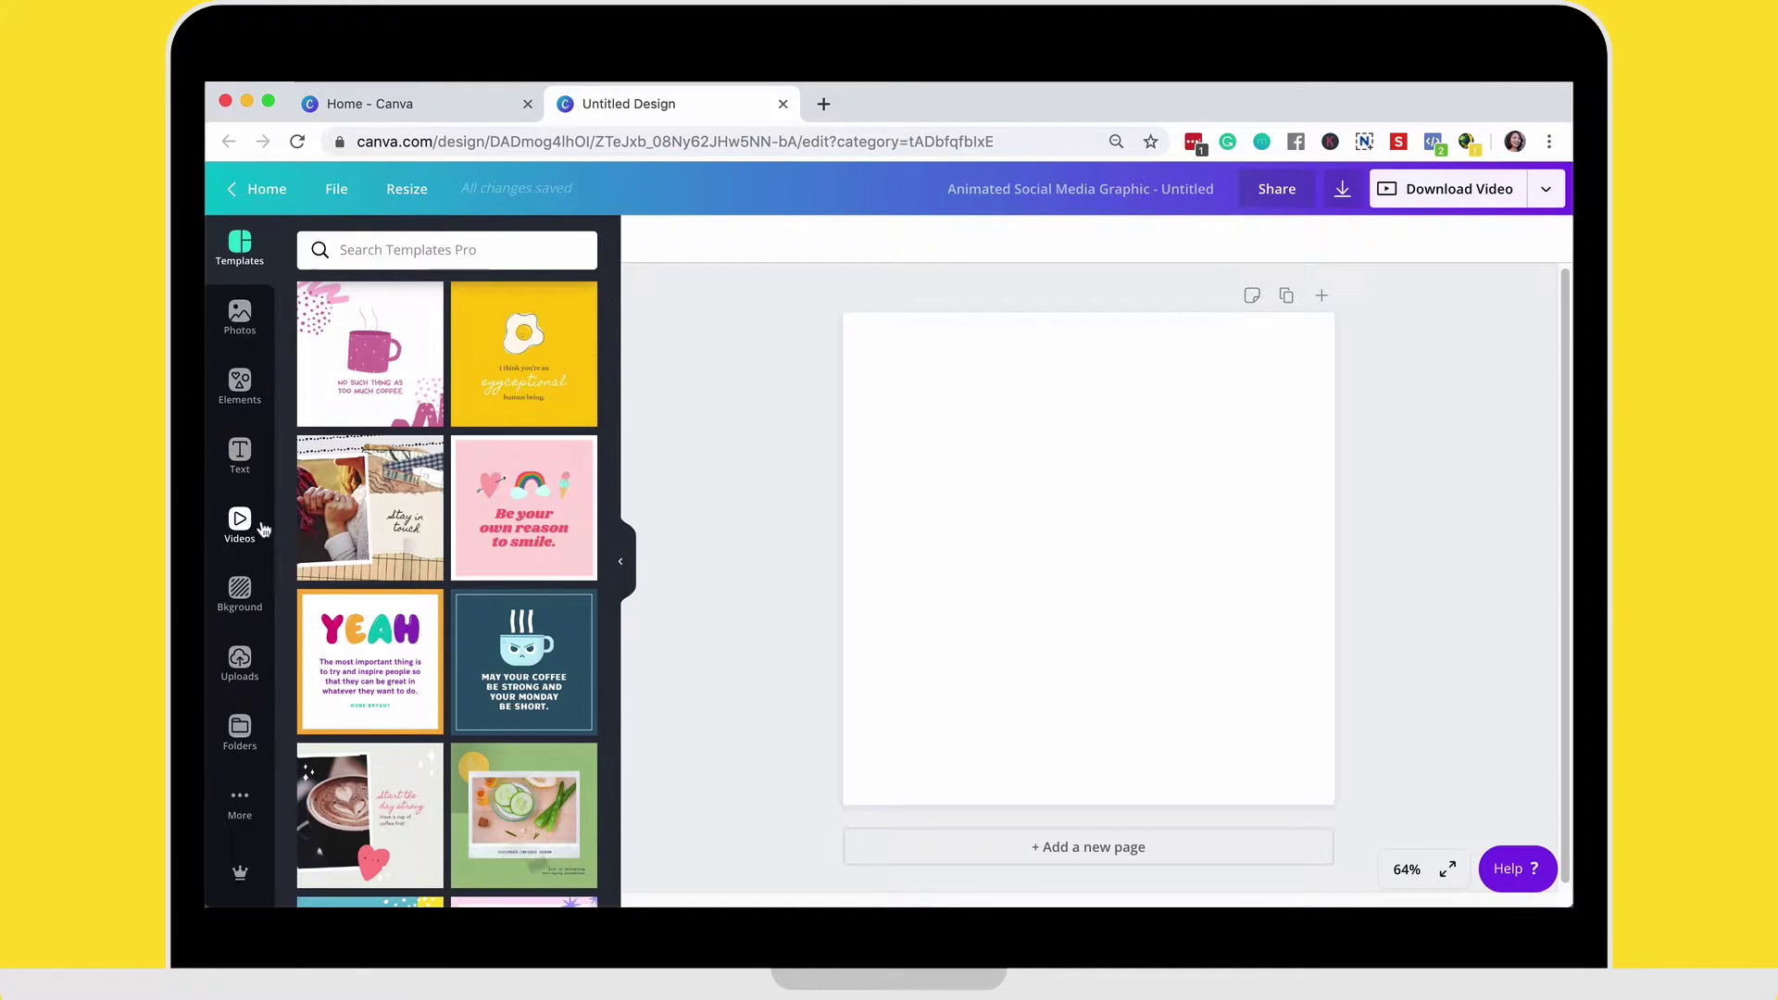
- Apply the 'It's totally okay to take a break.' template from the Templates panel
{"action": "left_click", "coordinate": [401, 373]}
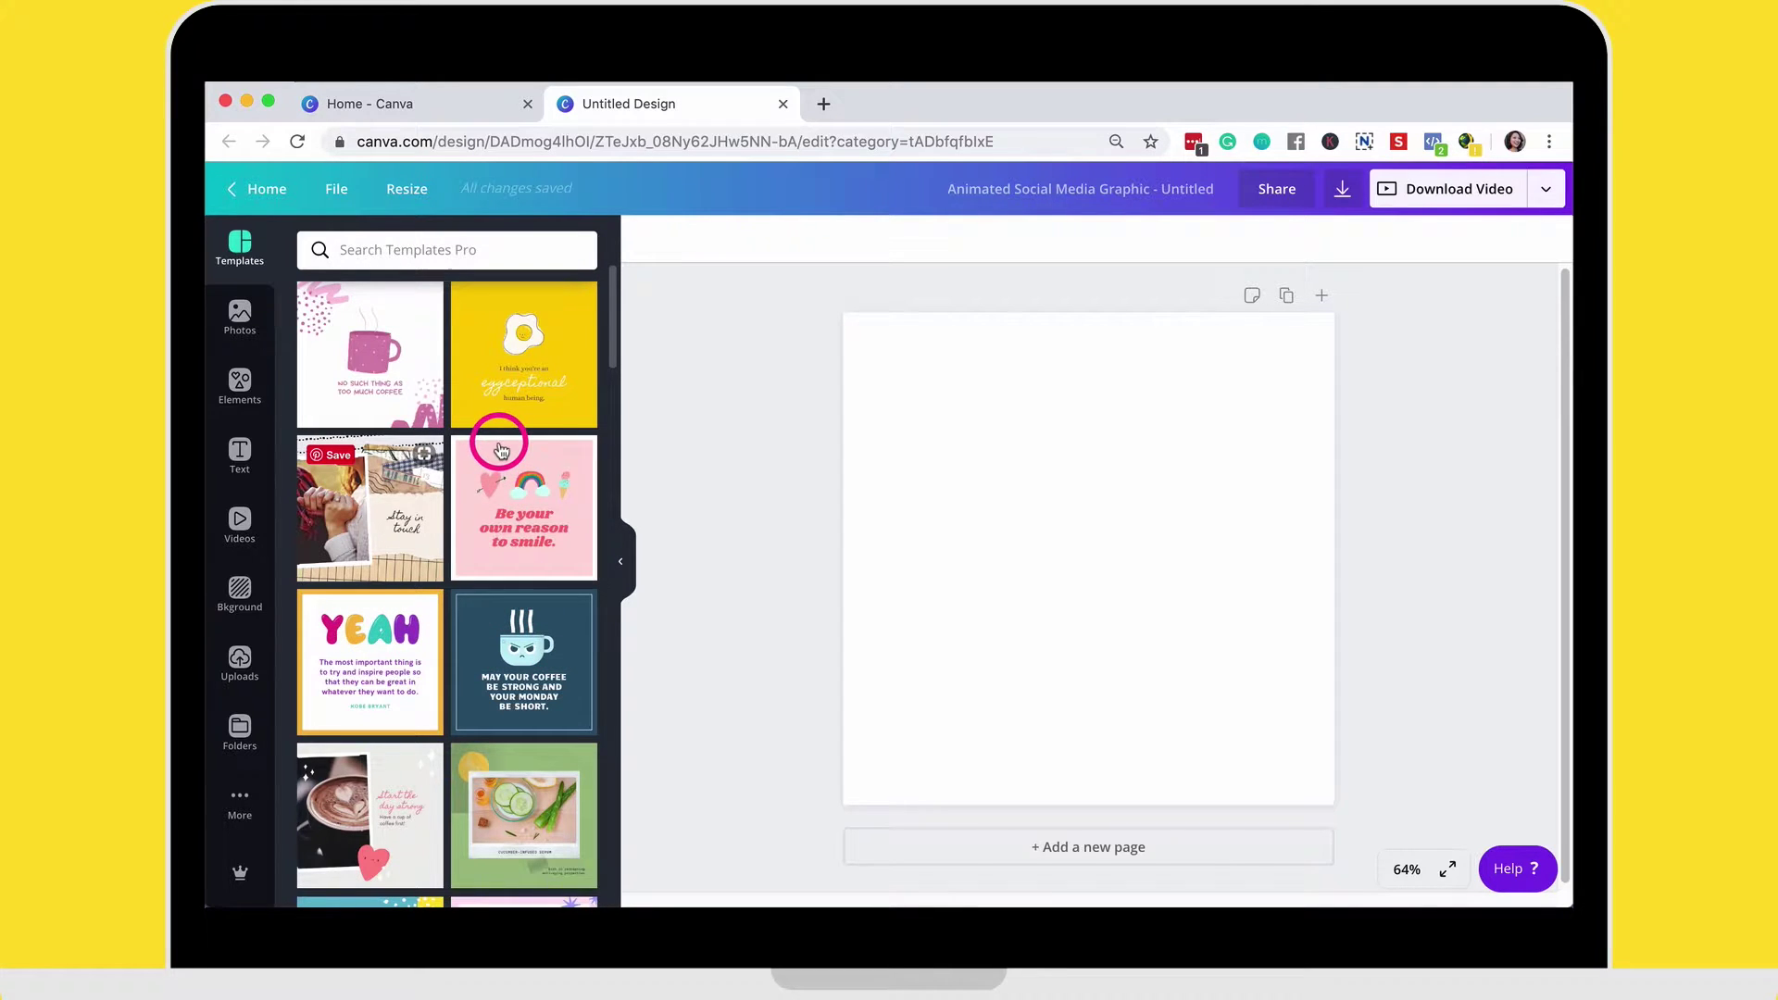
{"action": "scroll", "coordinate": [500, 449], "scroll_direction": "down", "scroll_amount": 10}
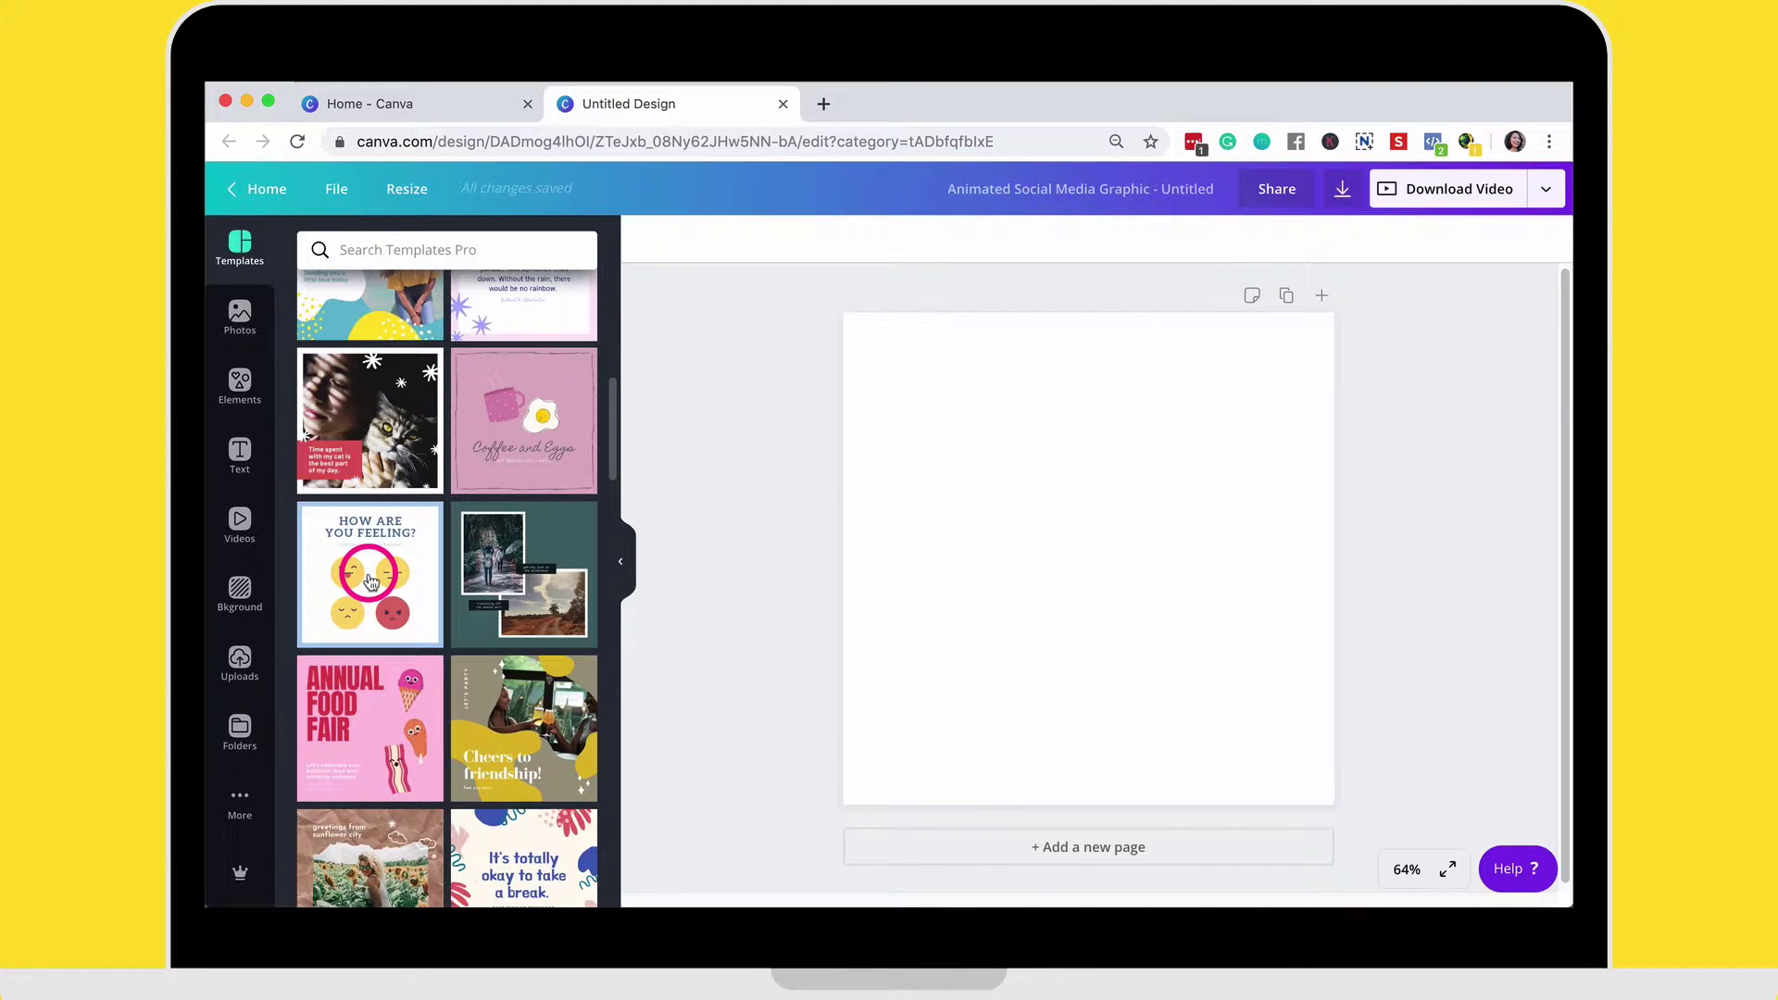
{"action": "scroll", "coordinate": [516, 579], "scroll_direction": "down", "scroll_amount": 3}
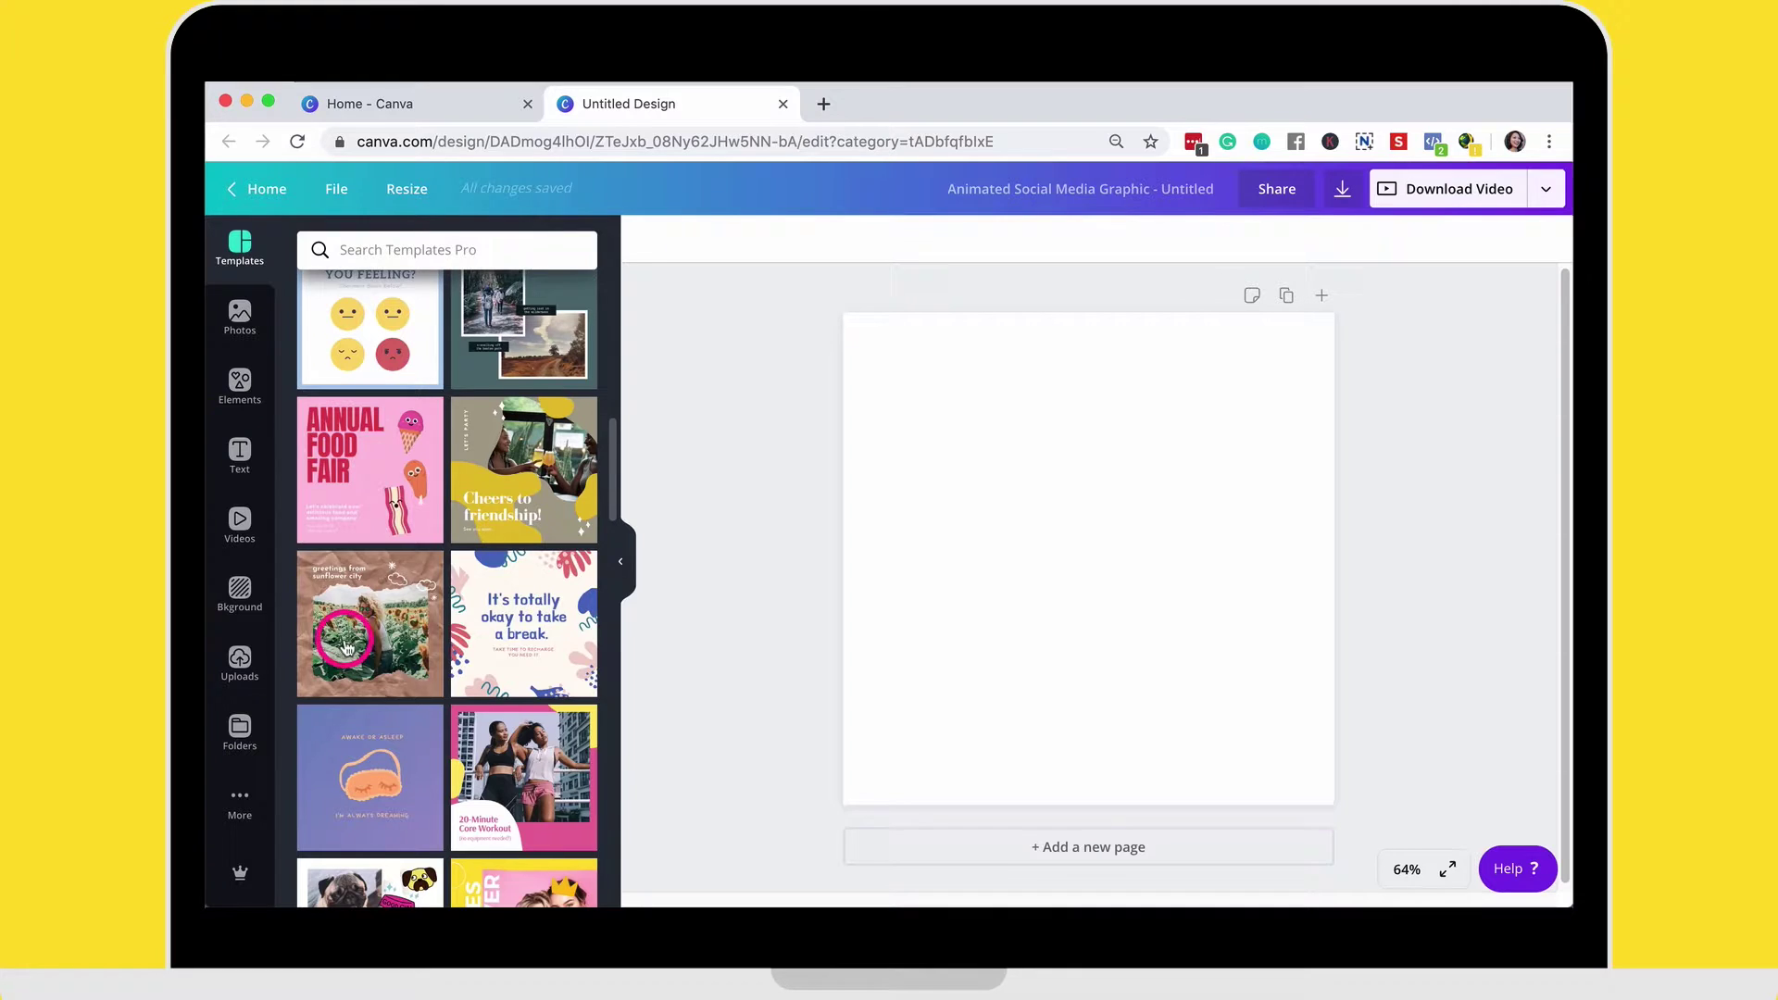
{"action": "scroll", "coordinate": [569, 616], "scroll_direction": "down", "scroll_amount": 2}
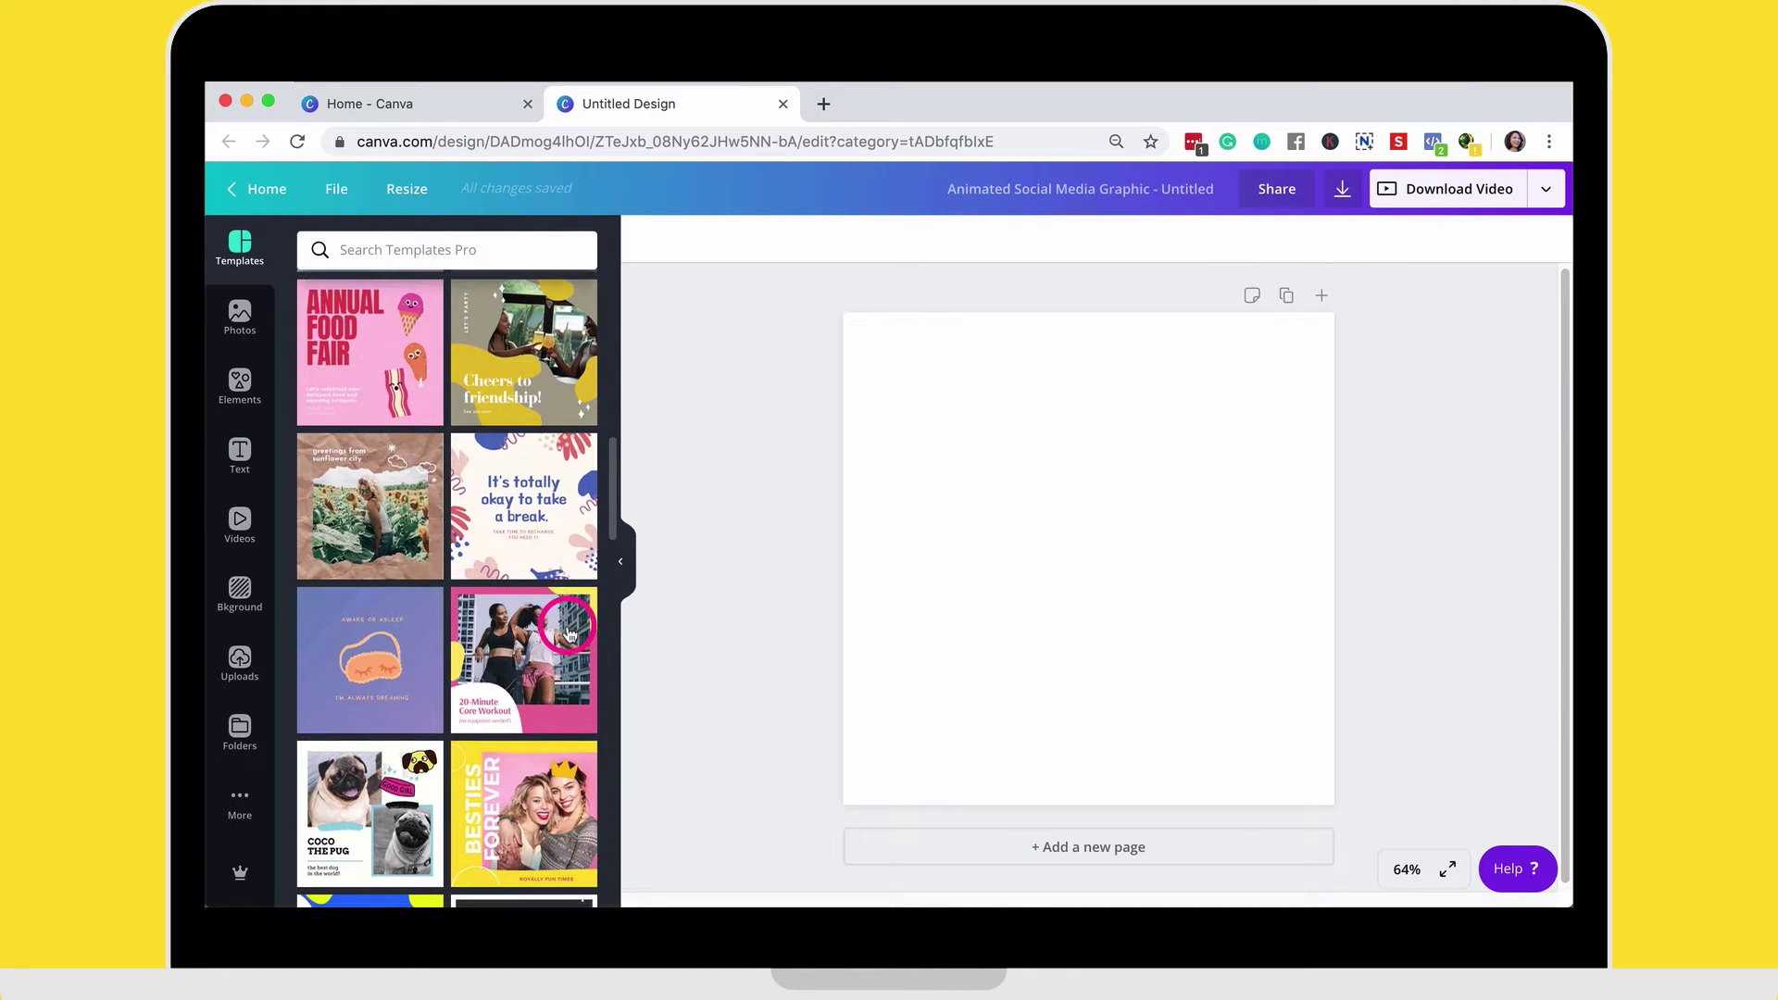
{"action": "left_click", "coordinate": [525, 519]}
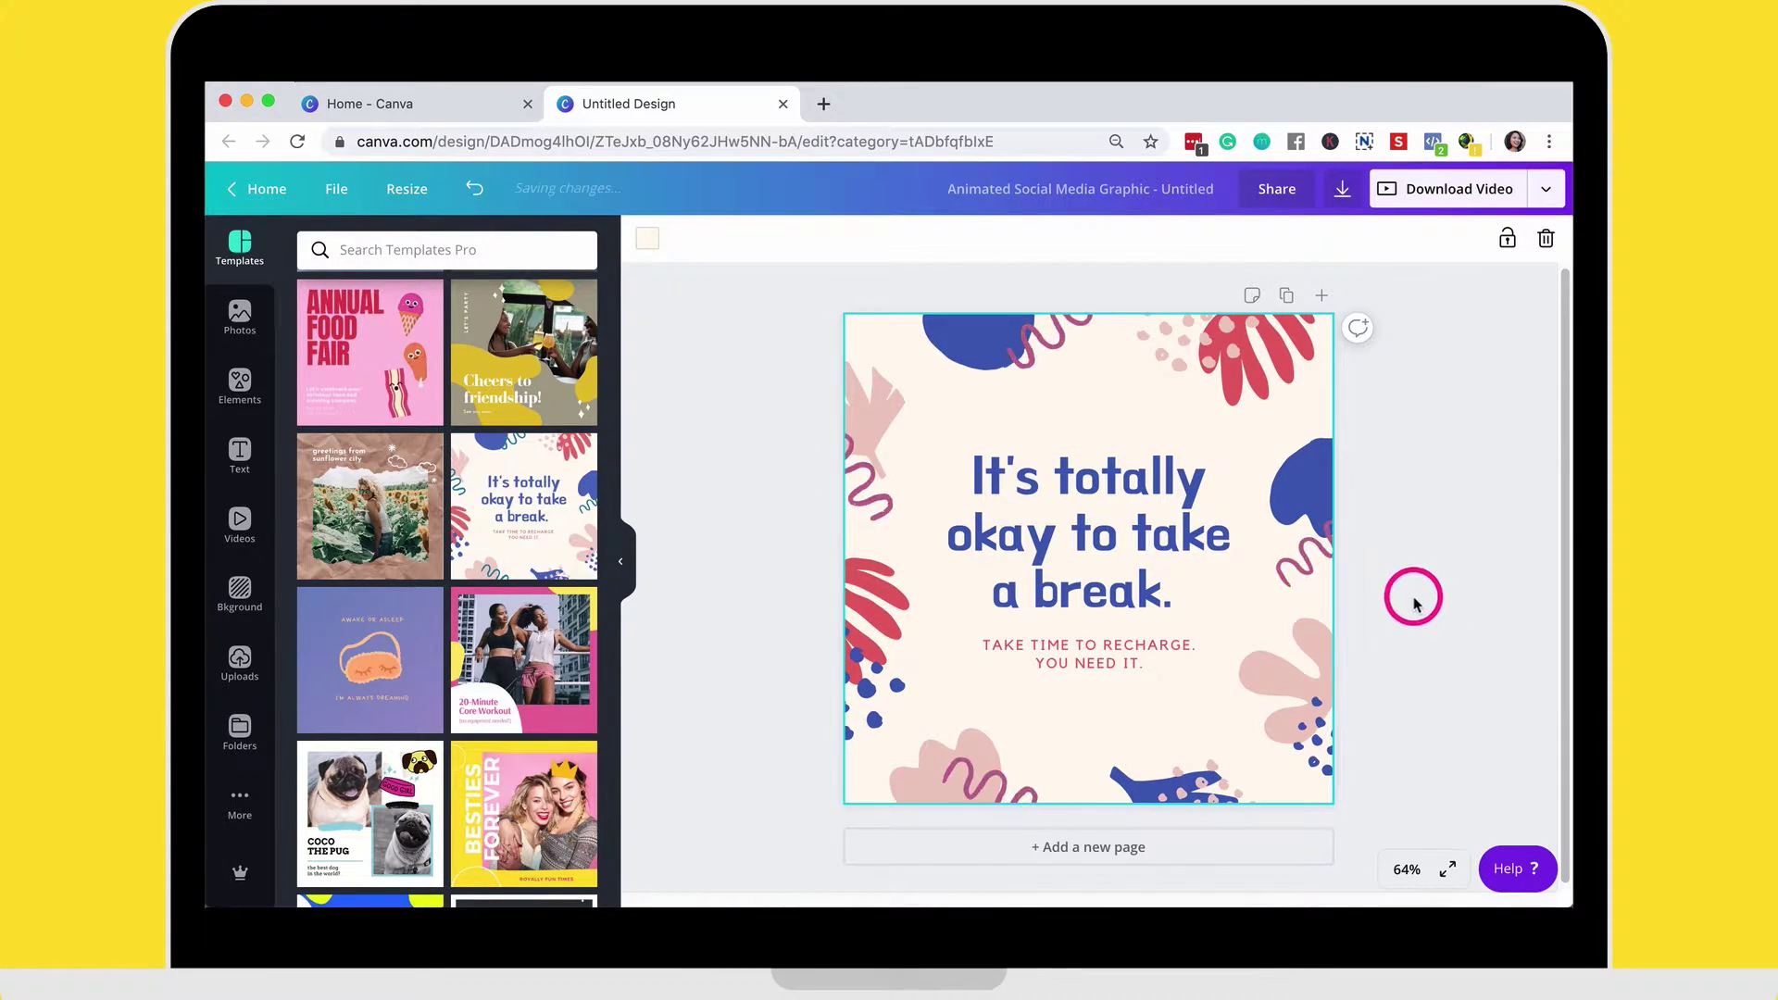
- Recolour the top-left blue blob magenta from the Sara's Fave palette
{"action": "left_click", "coordinate": [1151, 484]}
{"action": "left_click", "coordinate": [1153, 486]}
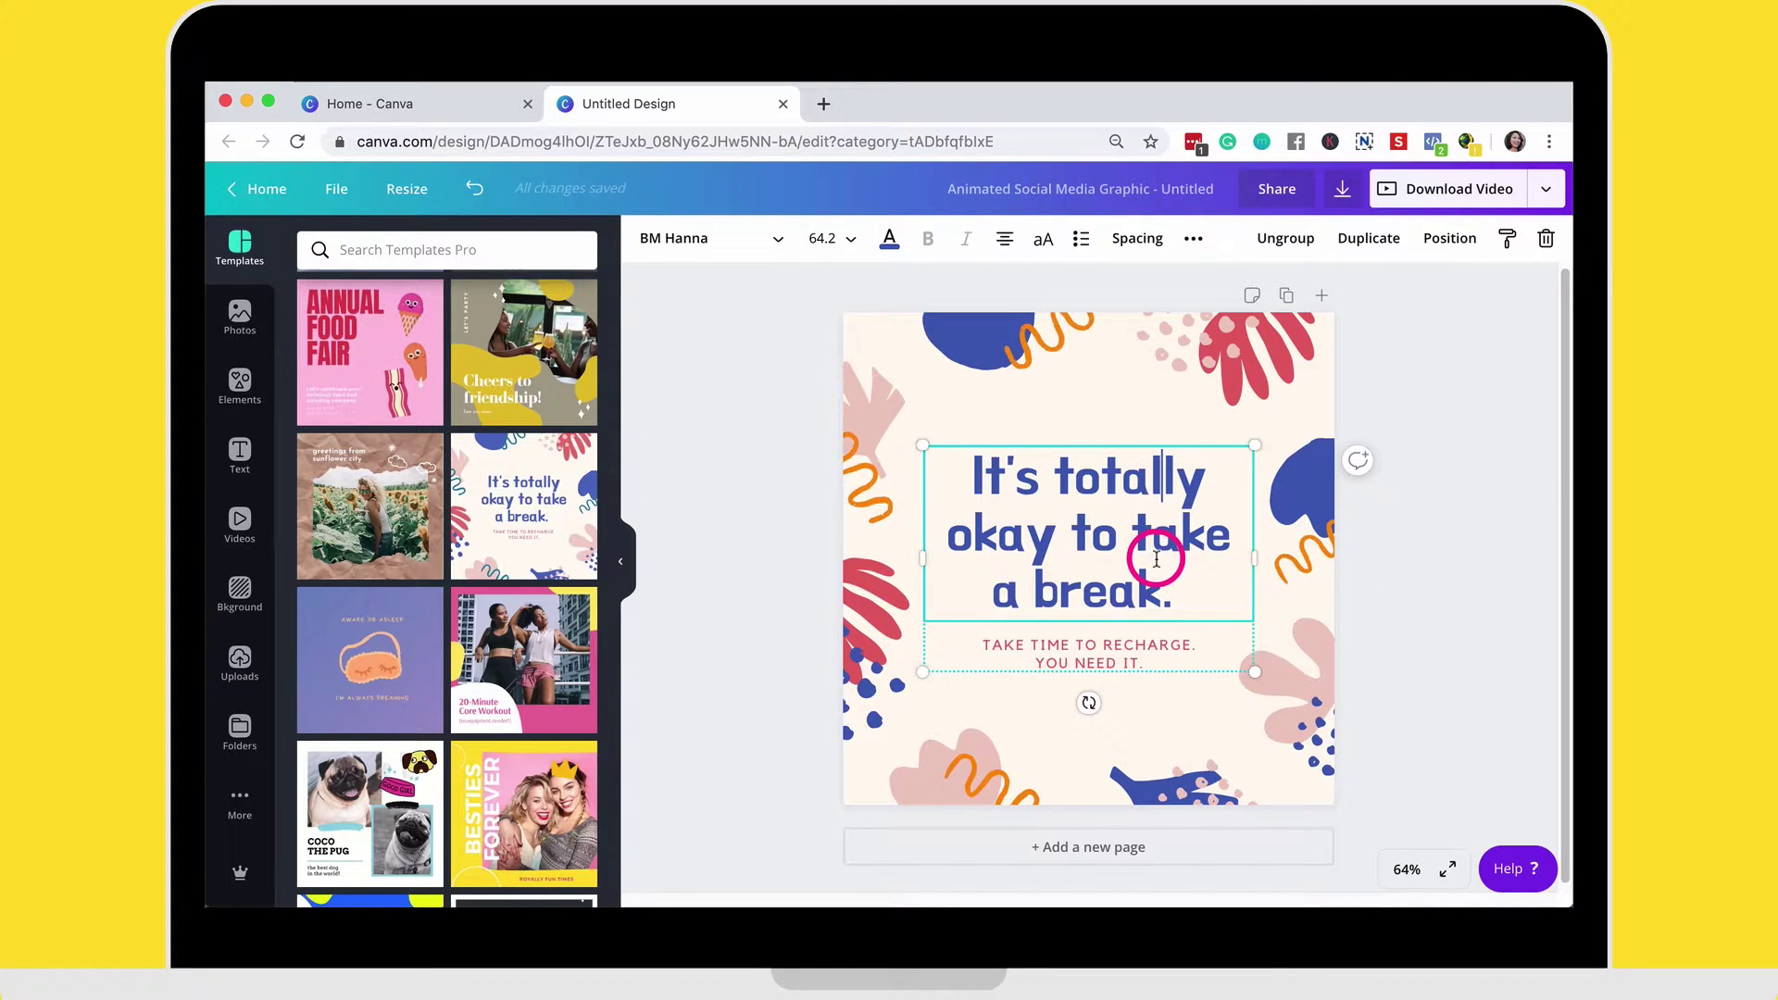
{"action": "left_click", "coordinate": [938, 320]}
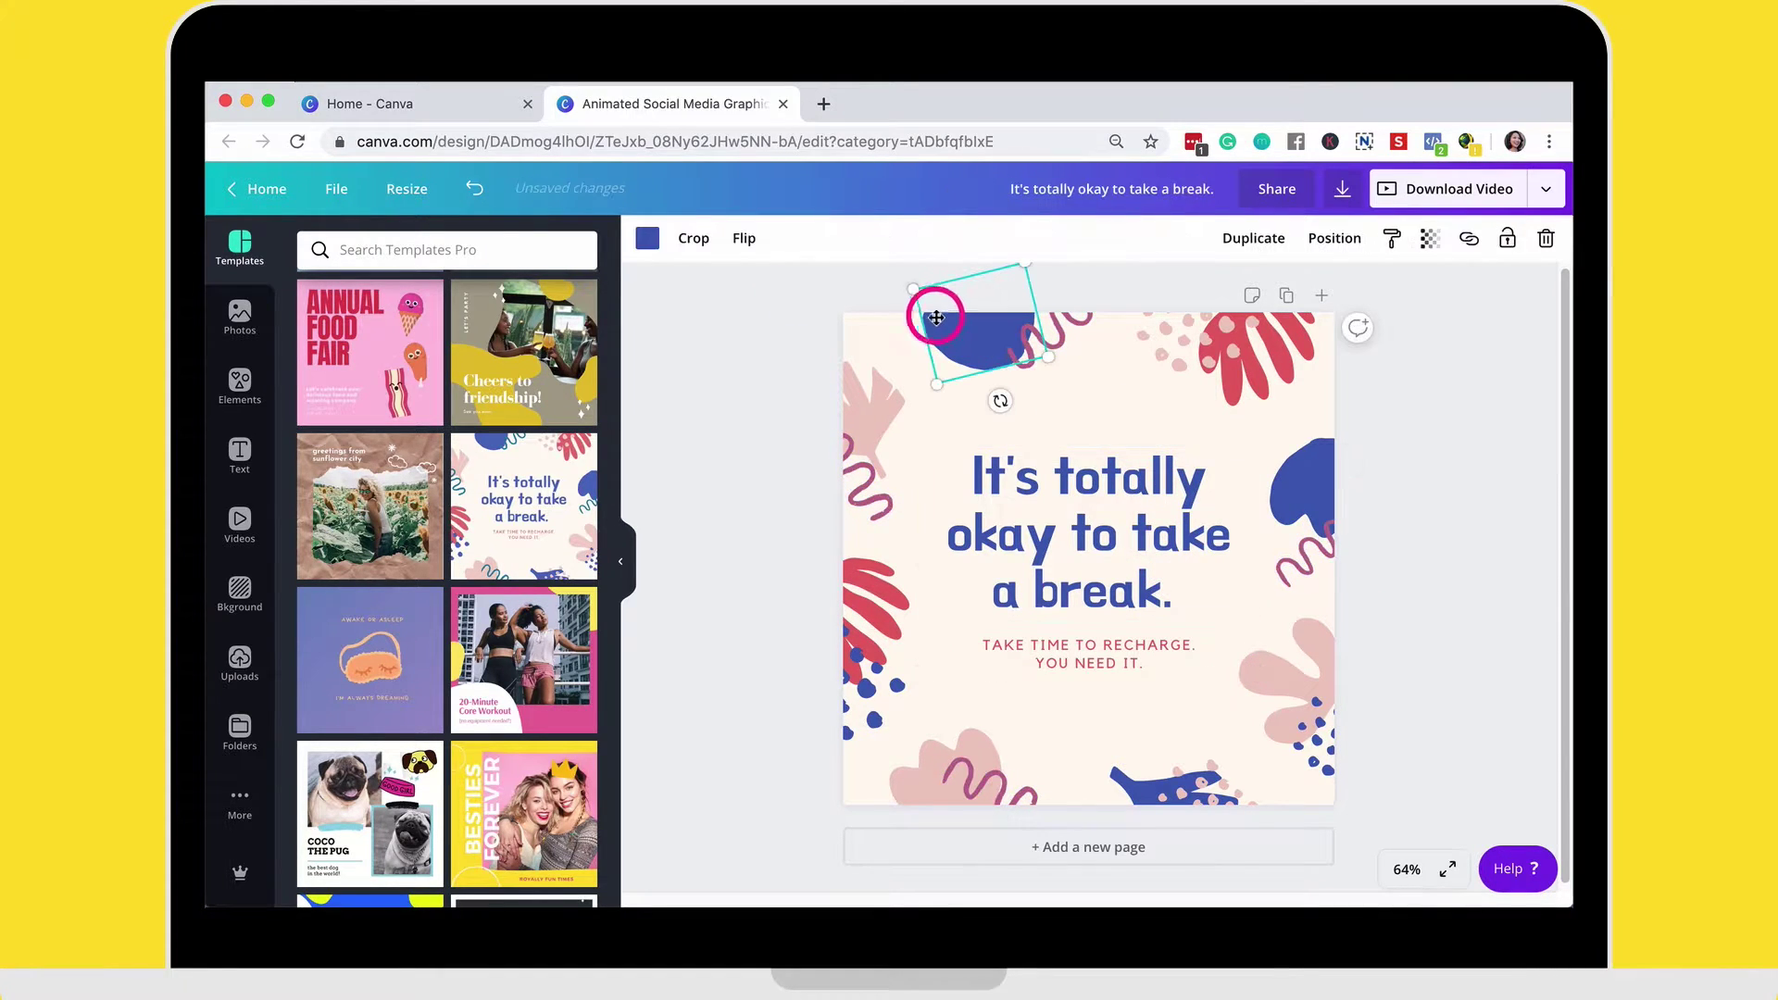
{"action": "left_click", "coordinate": [646, 242]}
{"action": "left_click", "coordinate": [523, 400]}
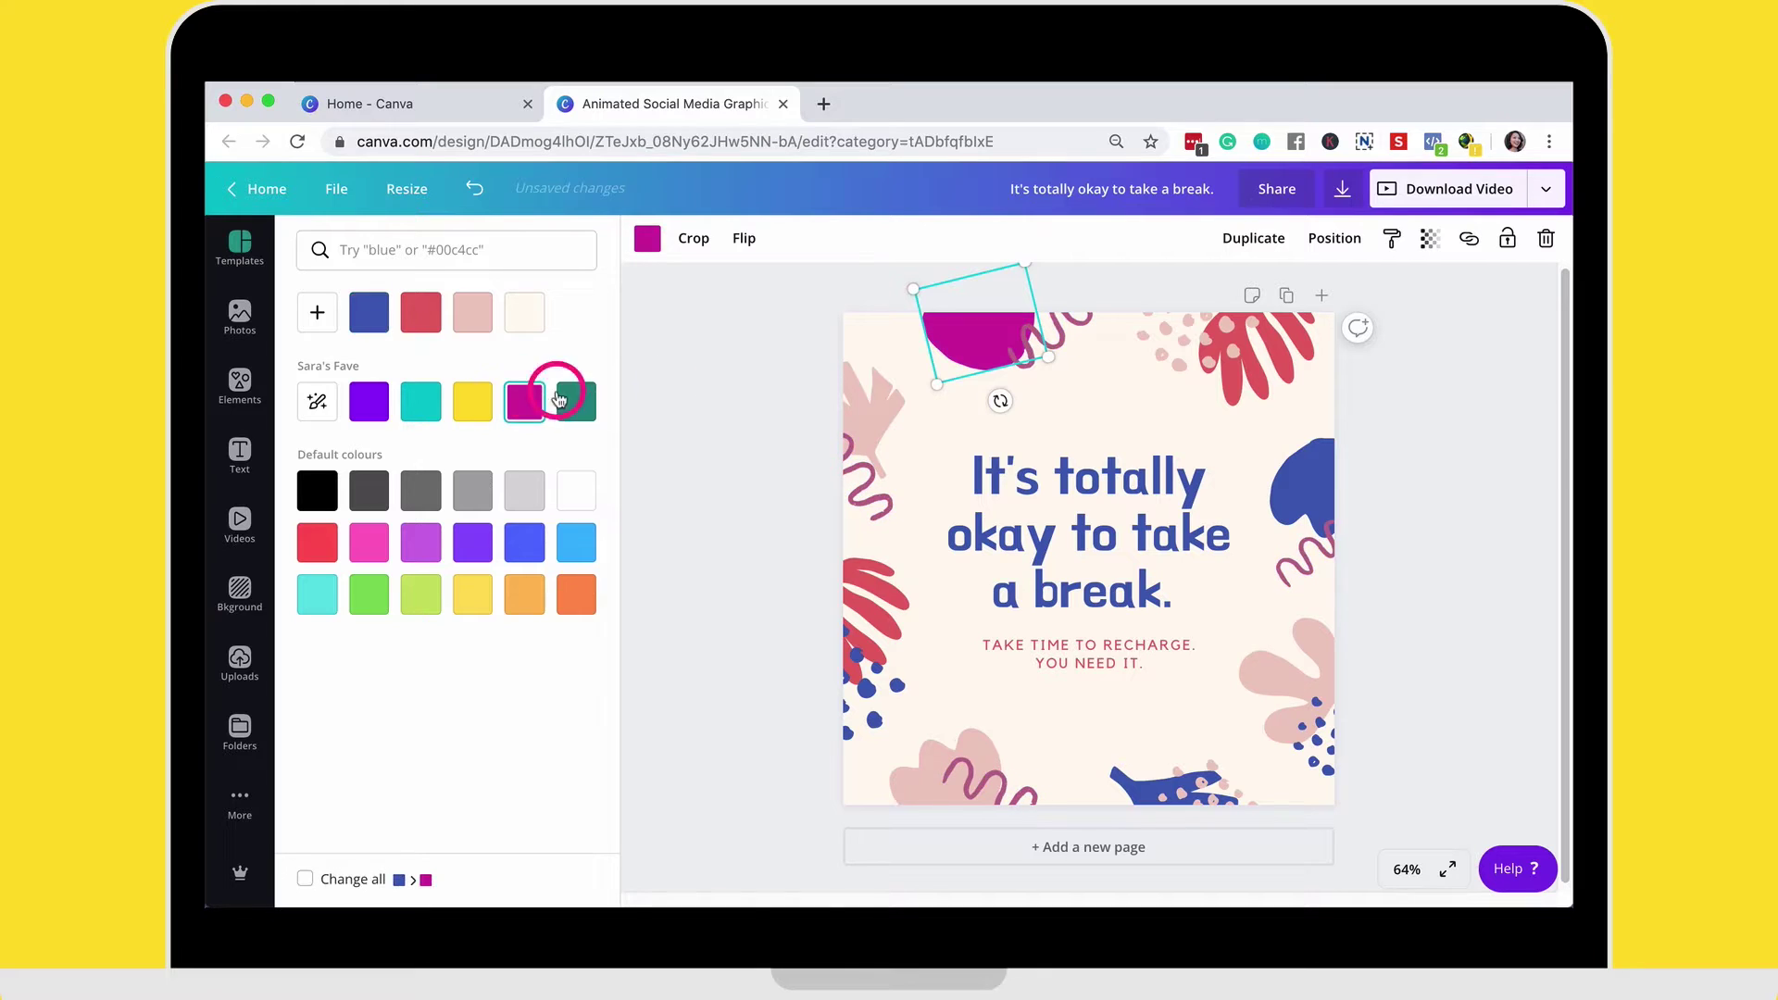
- Recolour the blue blob on the right edge teal
{"action": "left_click", "coordinate": [1370, 472]}
{"action": "left_click", "coordinate": [647, 238]}
{"action": "left_click", "coordinate": [471, 439]}
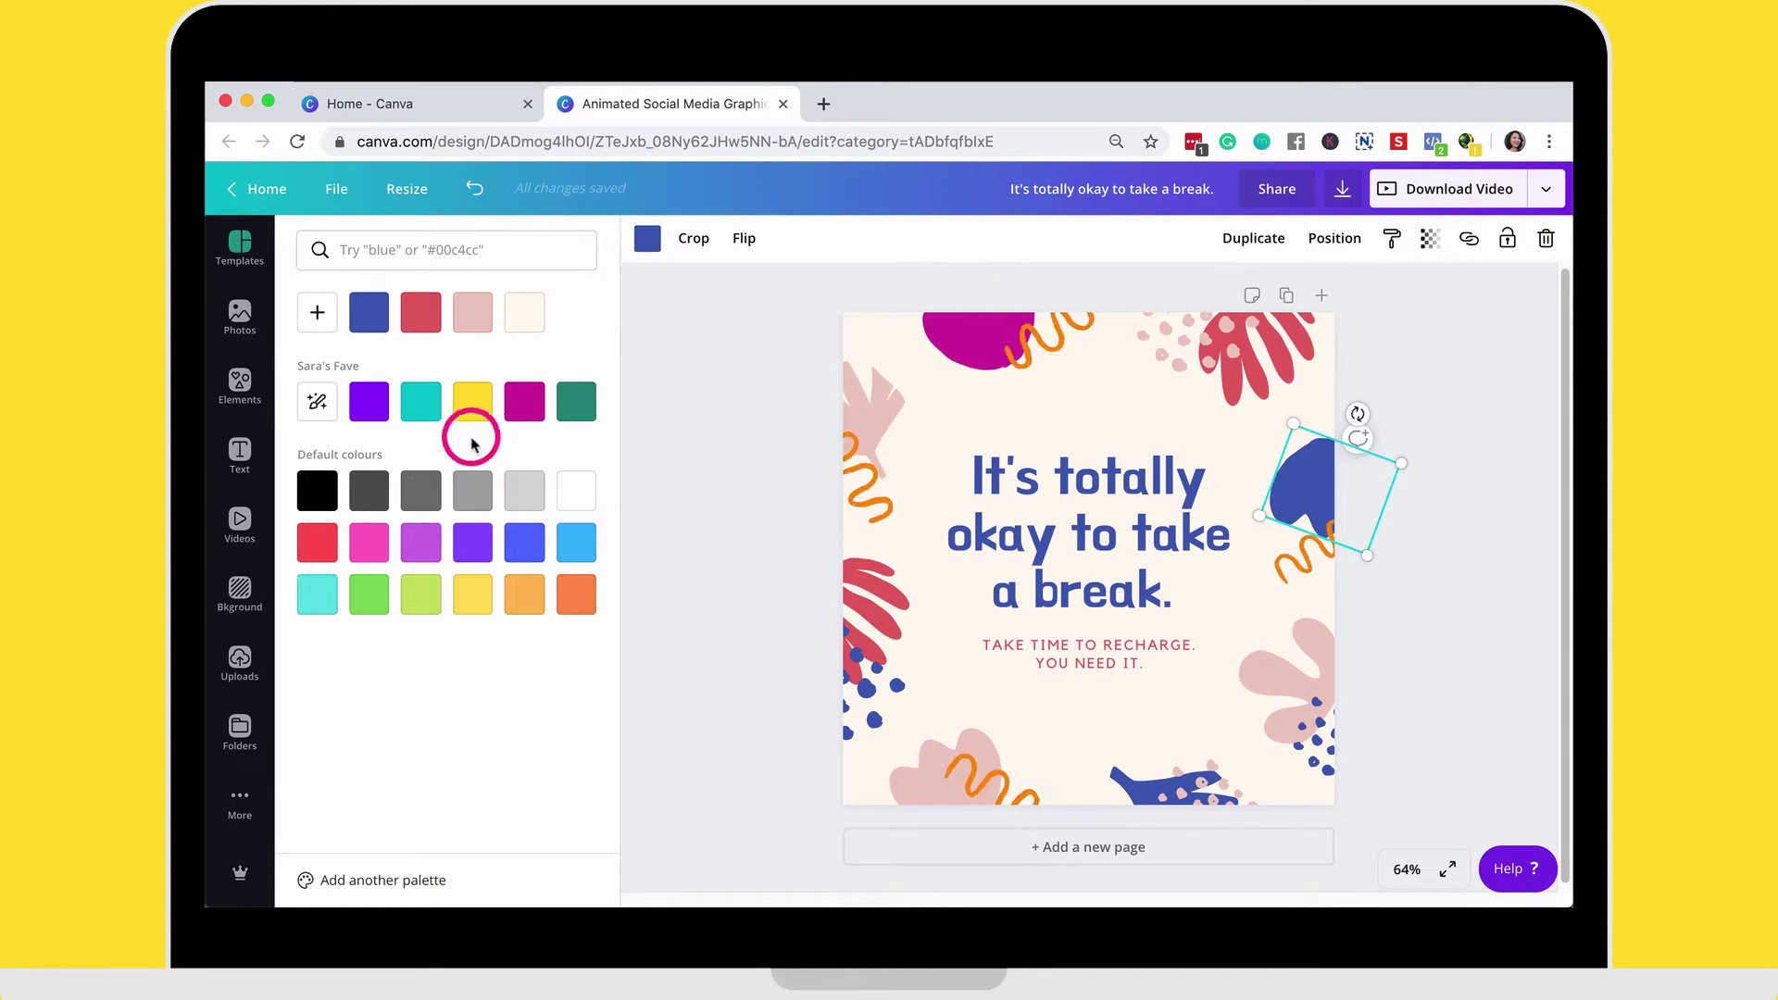
{"action": "left_click", "coordinate": [421, 401]}
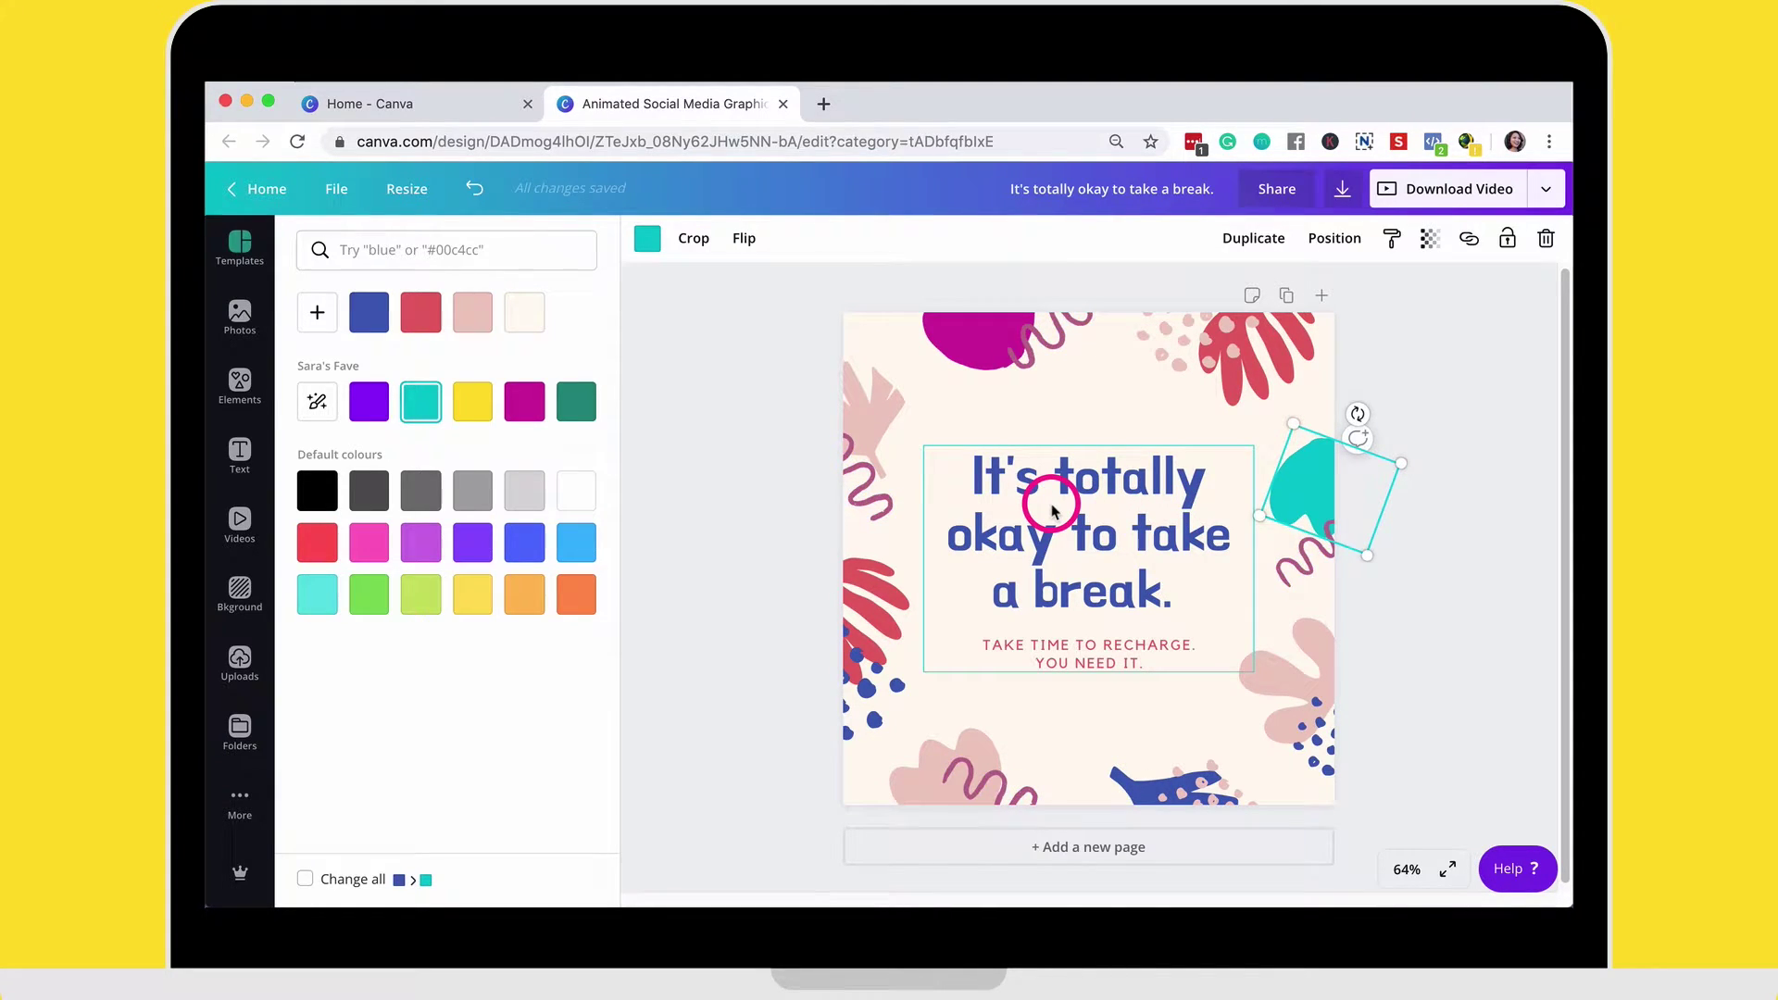
- Replace the headline text with 'Latest vid out now.'
{"action": "left_click", "coordinate": [967, 469]}
{"action": "left_click_drag", "start_coordinate": [967, 471], "coordinate": [1197, 598]}
{"action": "key", "text": "BackSpace"}
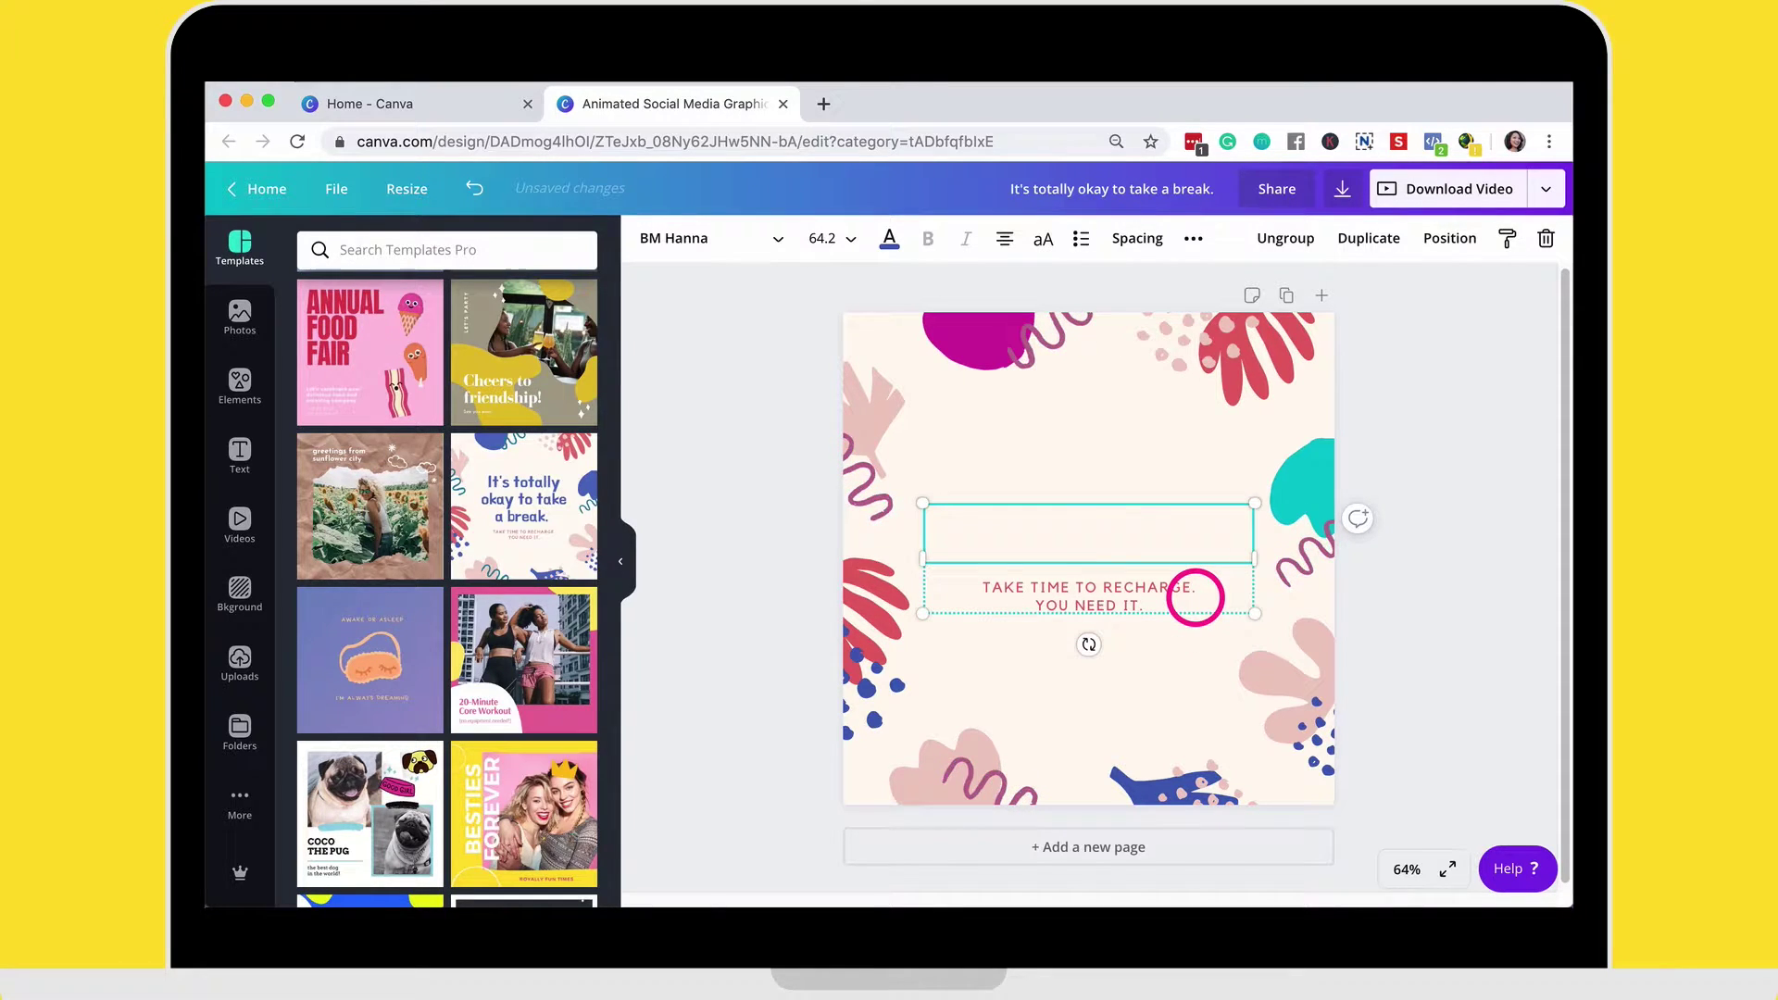
{"action": "type", "text": "Latest vid"}
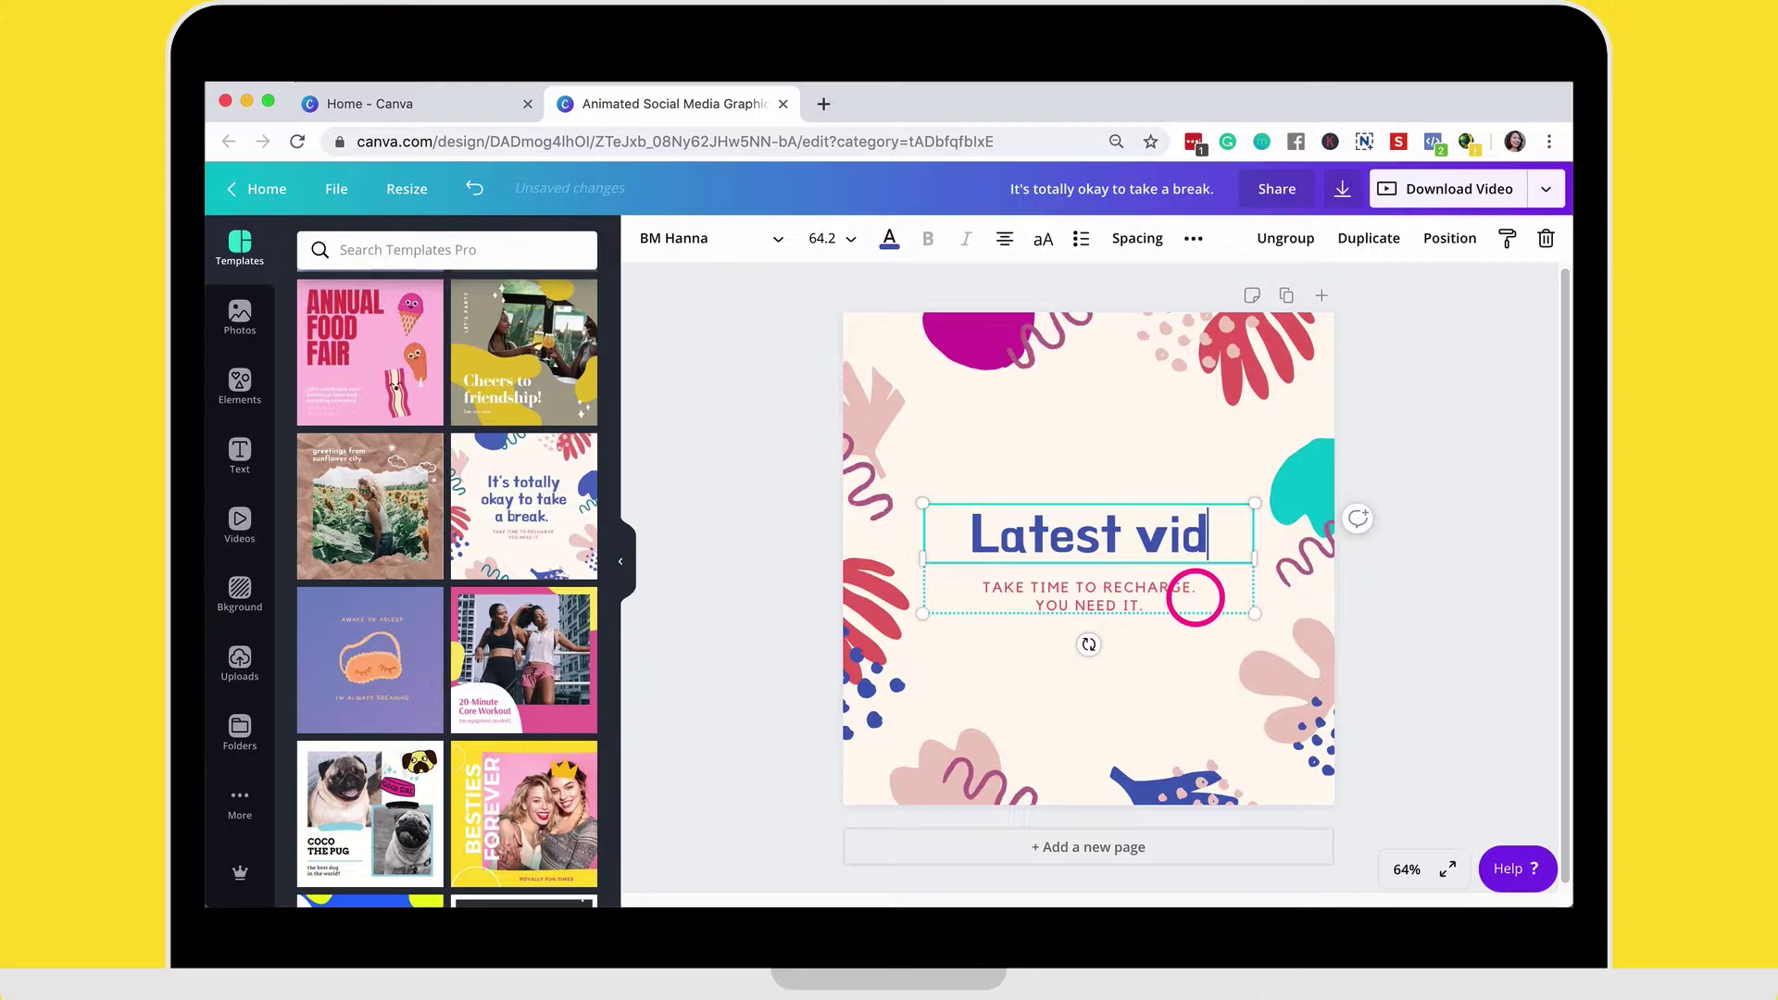
{"action": "type", "text": " out now."}
- Change the subtitle text to 'Link in bio'
{"action": "left_click", "coordinate": [1157, 617]}
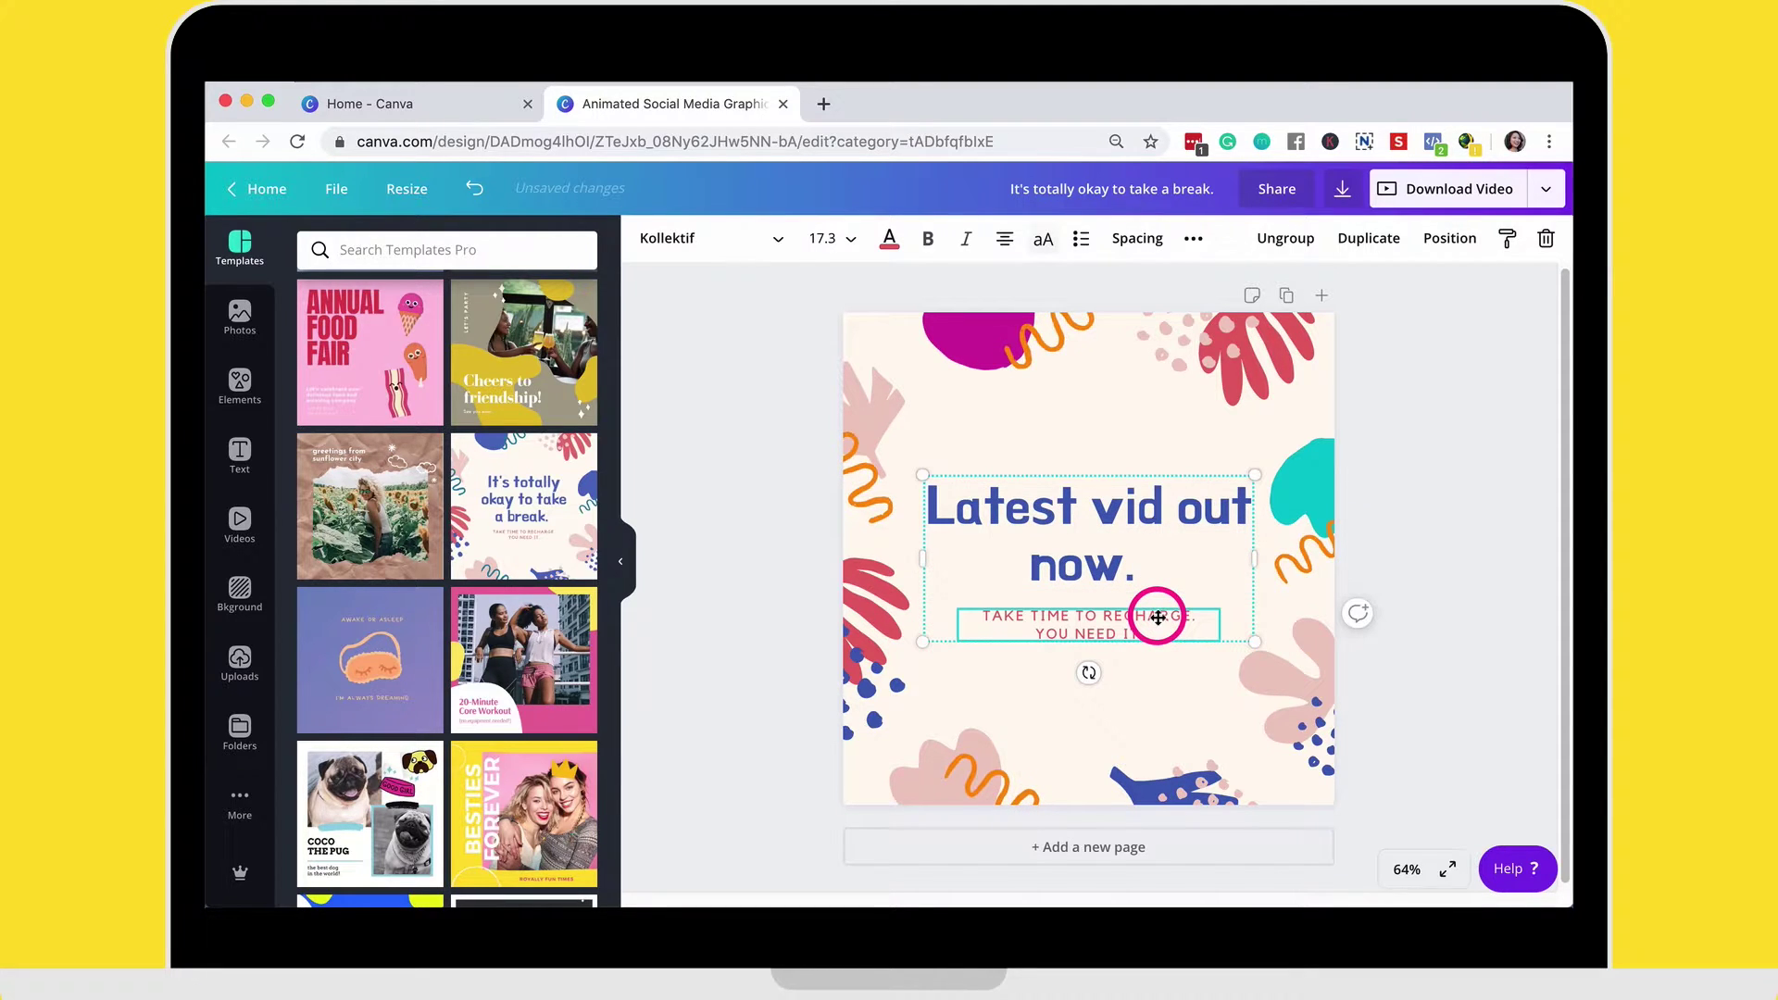
{"action": "double_click", "coordinate": [1157, 617]}
{"action": "type", "text": "Li"}
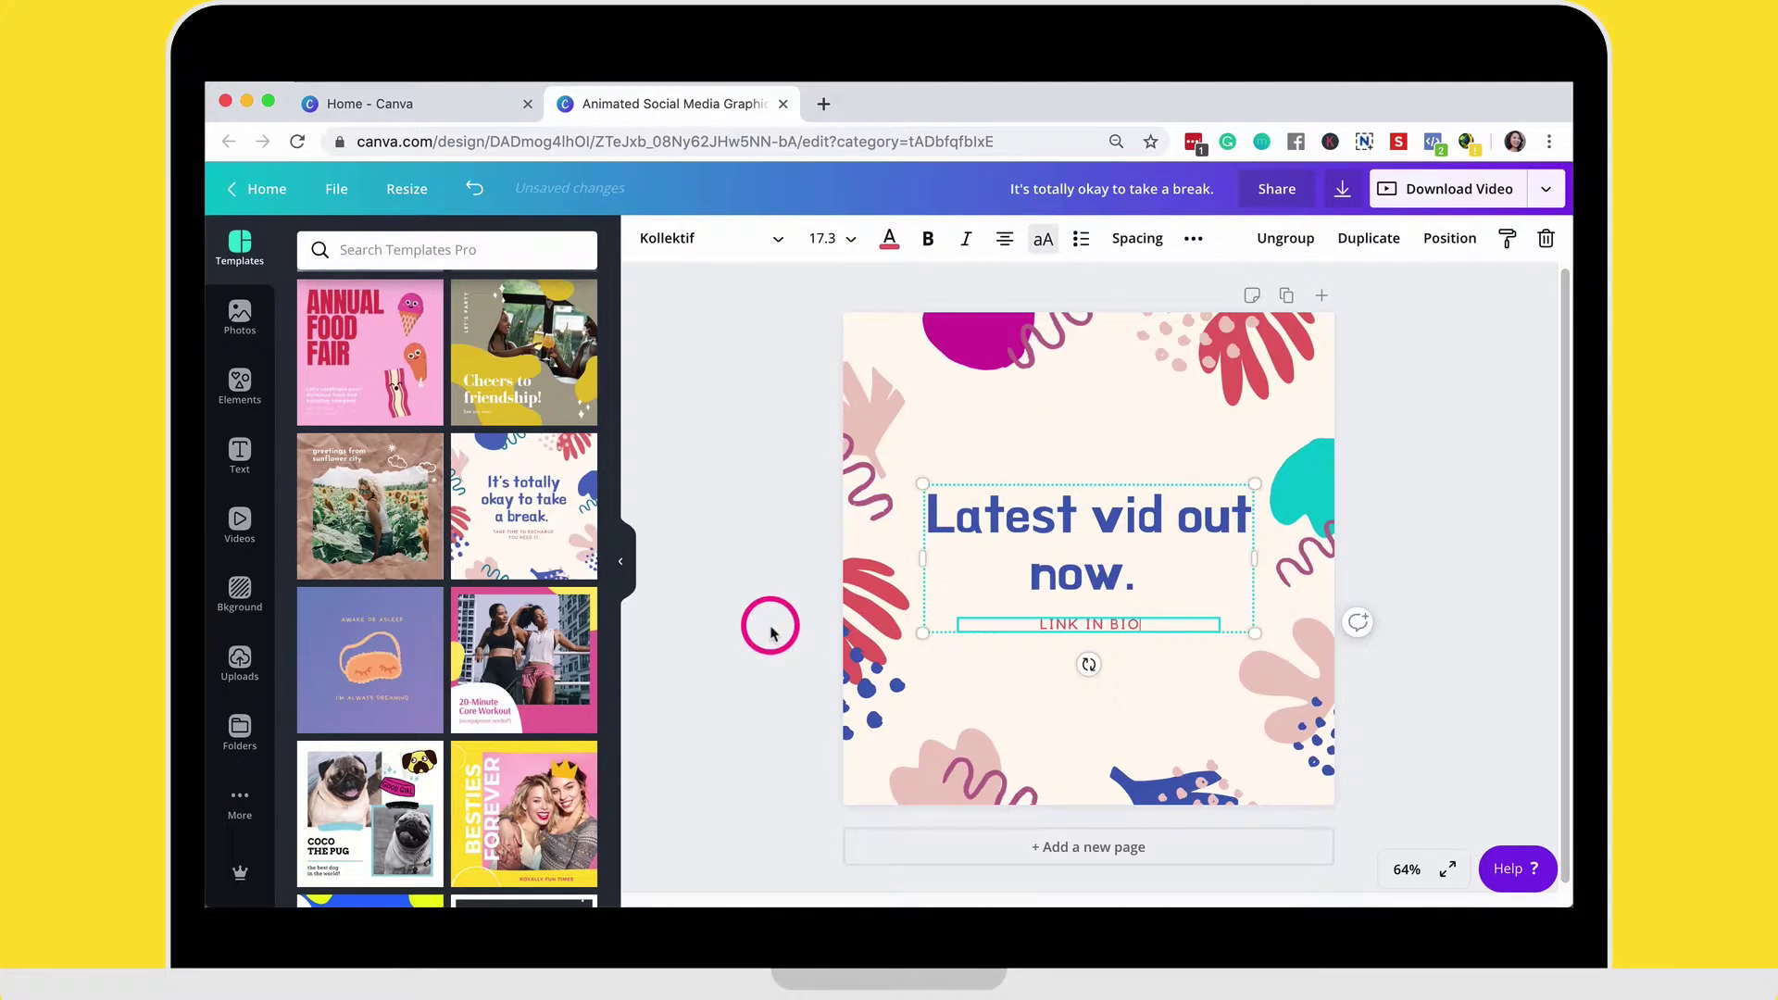
- Turn the top-left, bottom and bottom-right leaves yellow, and the left red and bottom blue leaves purple
{"action": "left_click", "coordinate": [873, 388]}
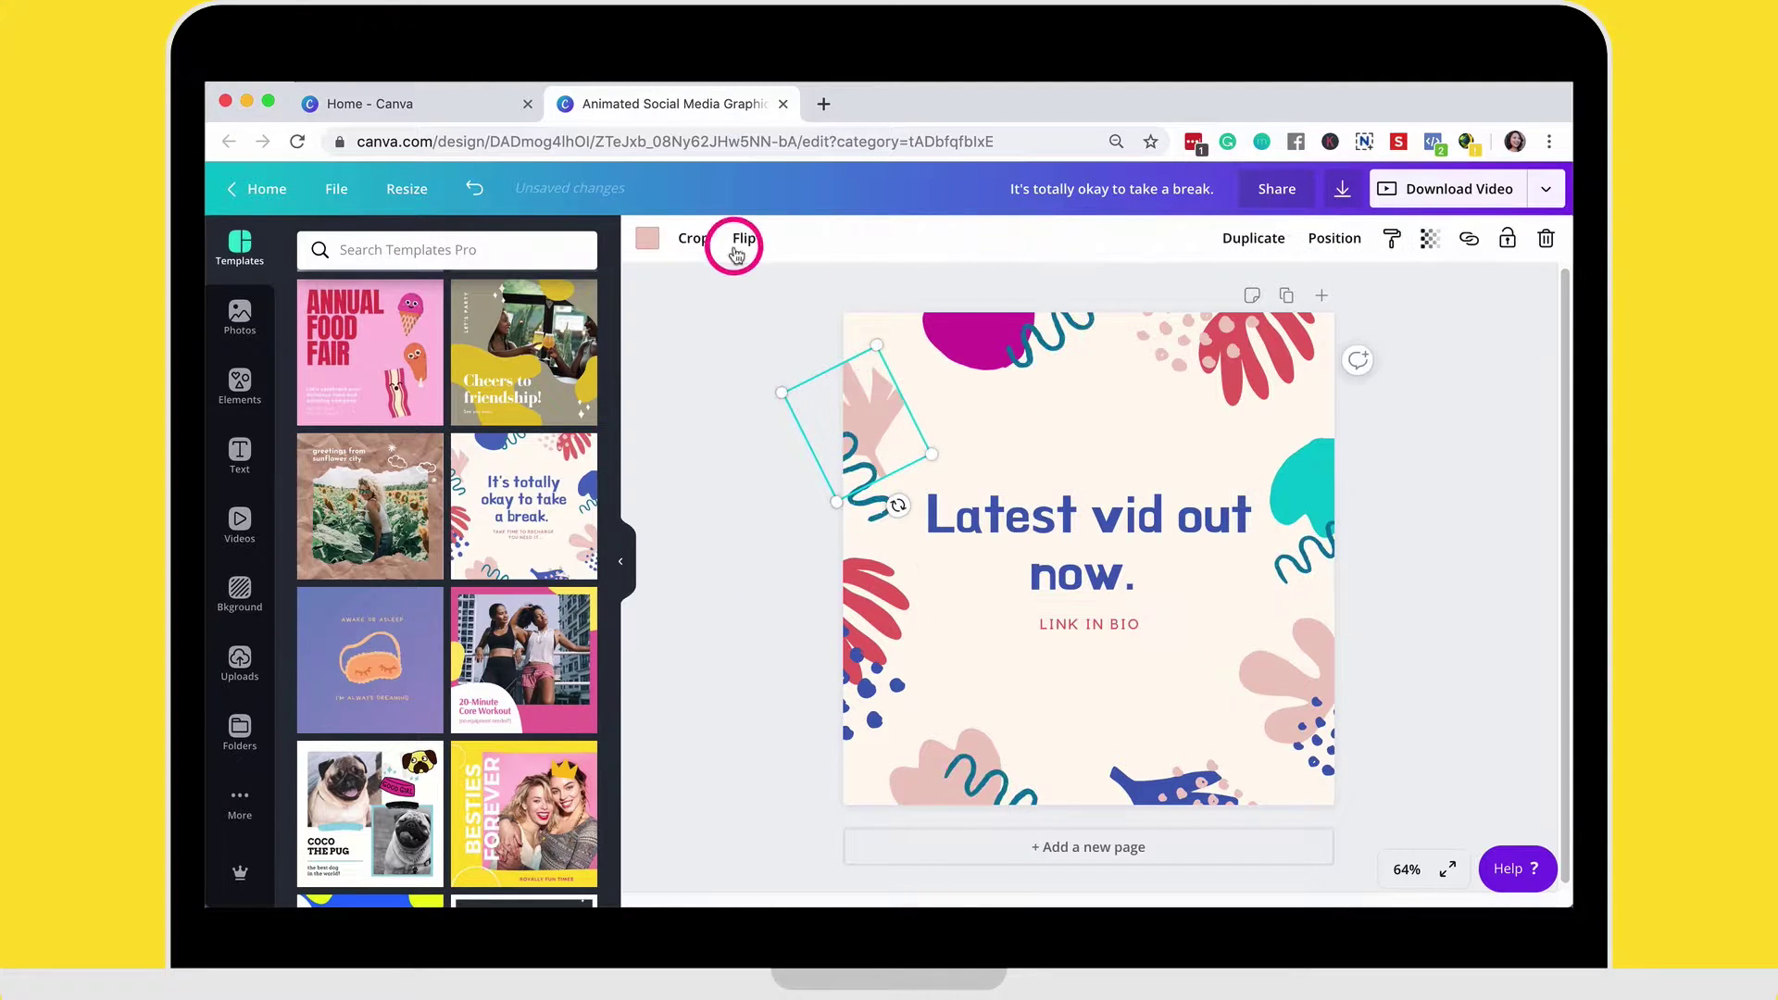
{"action": "left_click", "coordinate": [647, 237]}
{"action": "left_click", "coordinate": [469, 466]}
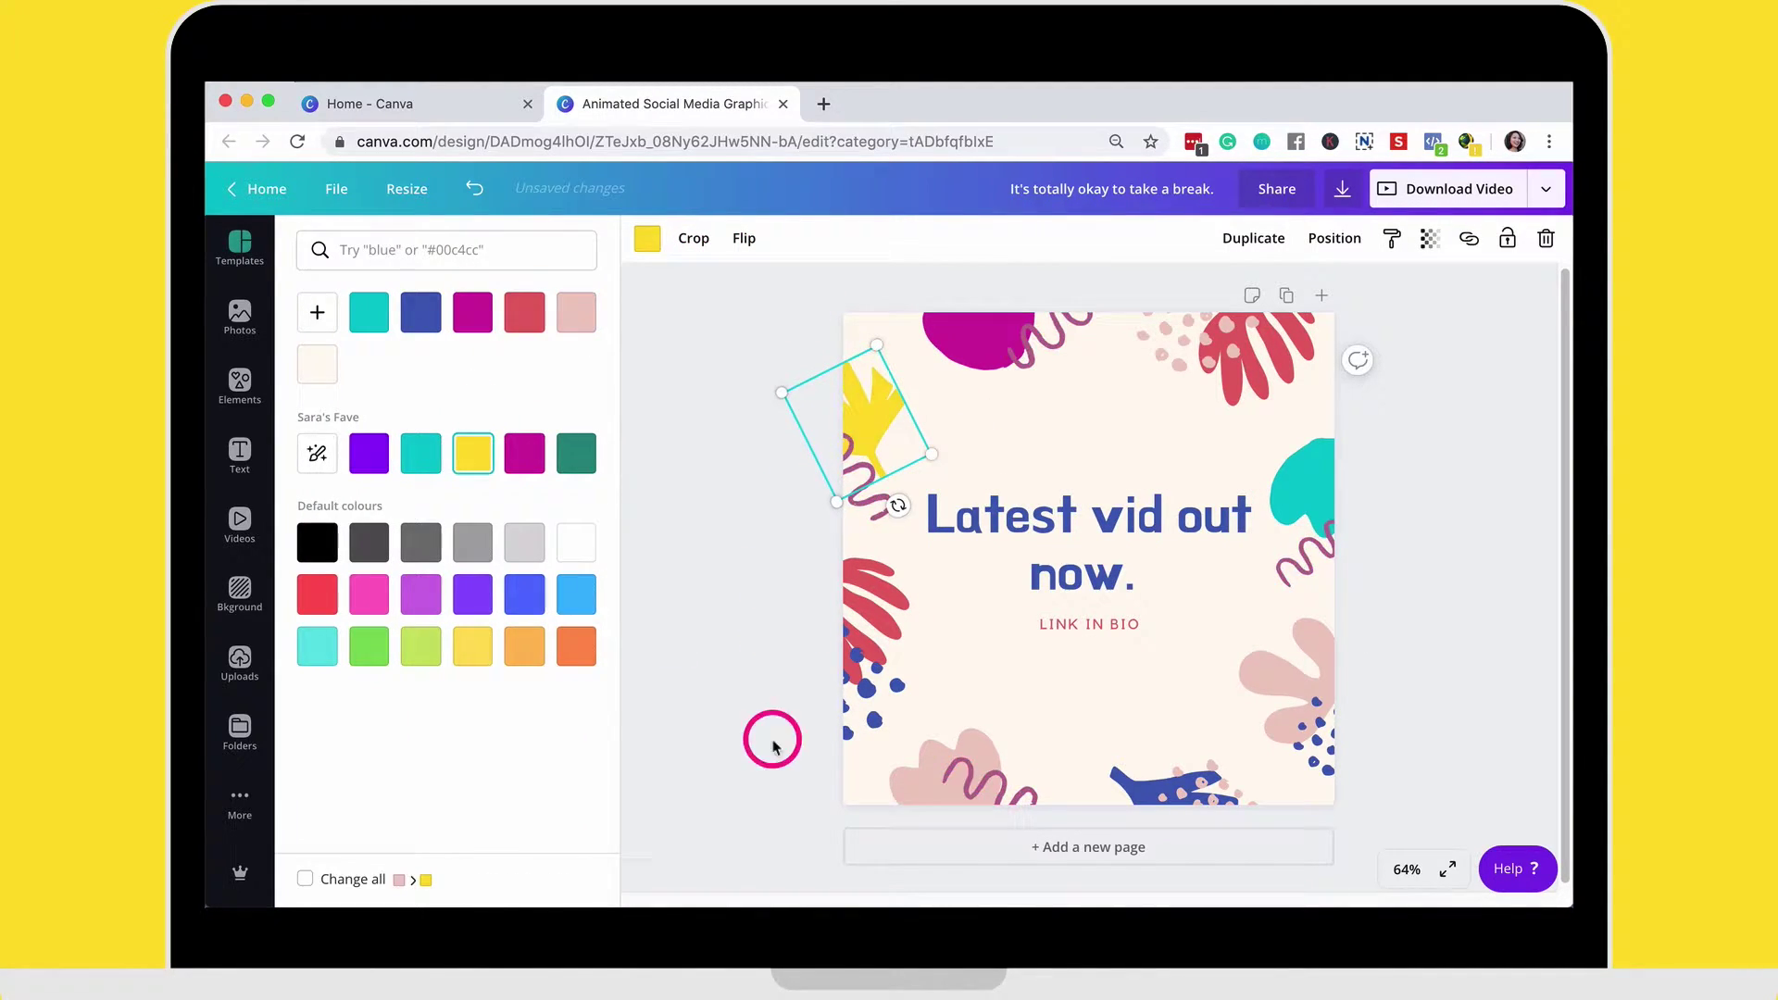
{"action": "left_click", "coordinate": [859, 602]}
{"action": "left_click", "coordinate": [396, 461]}
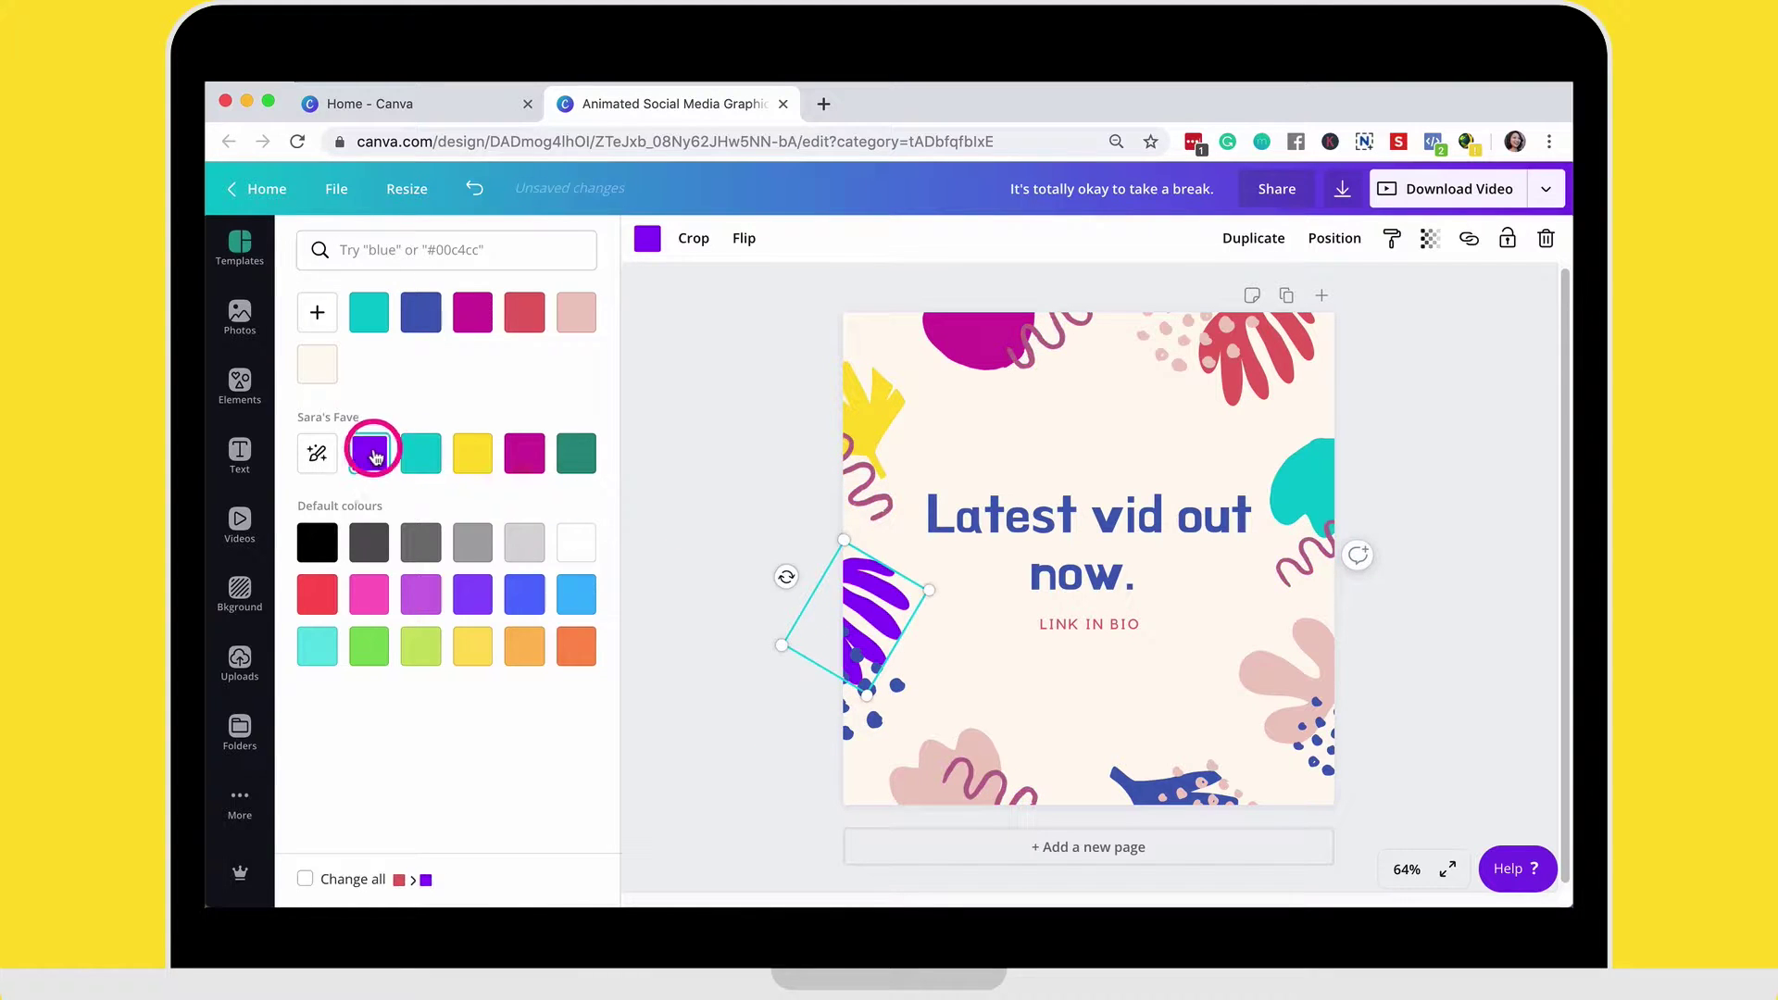
{"action": "left_click", "coordinate": [898, 790]}
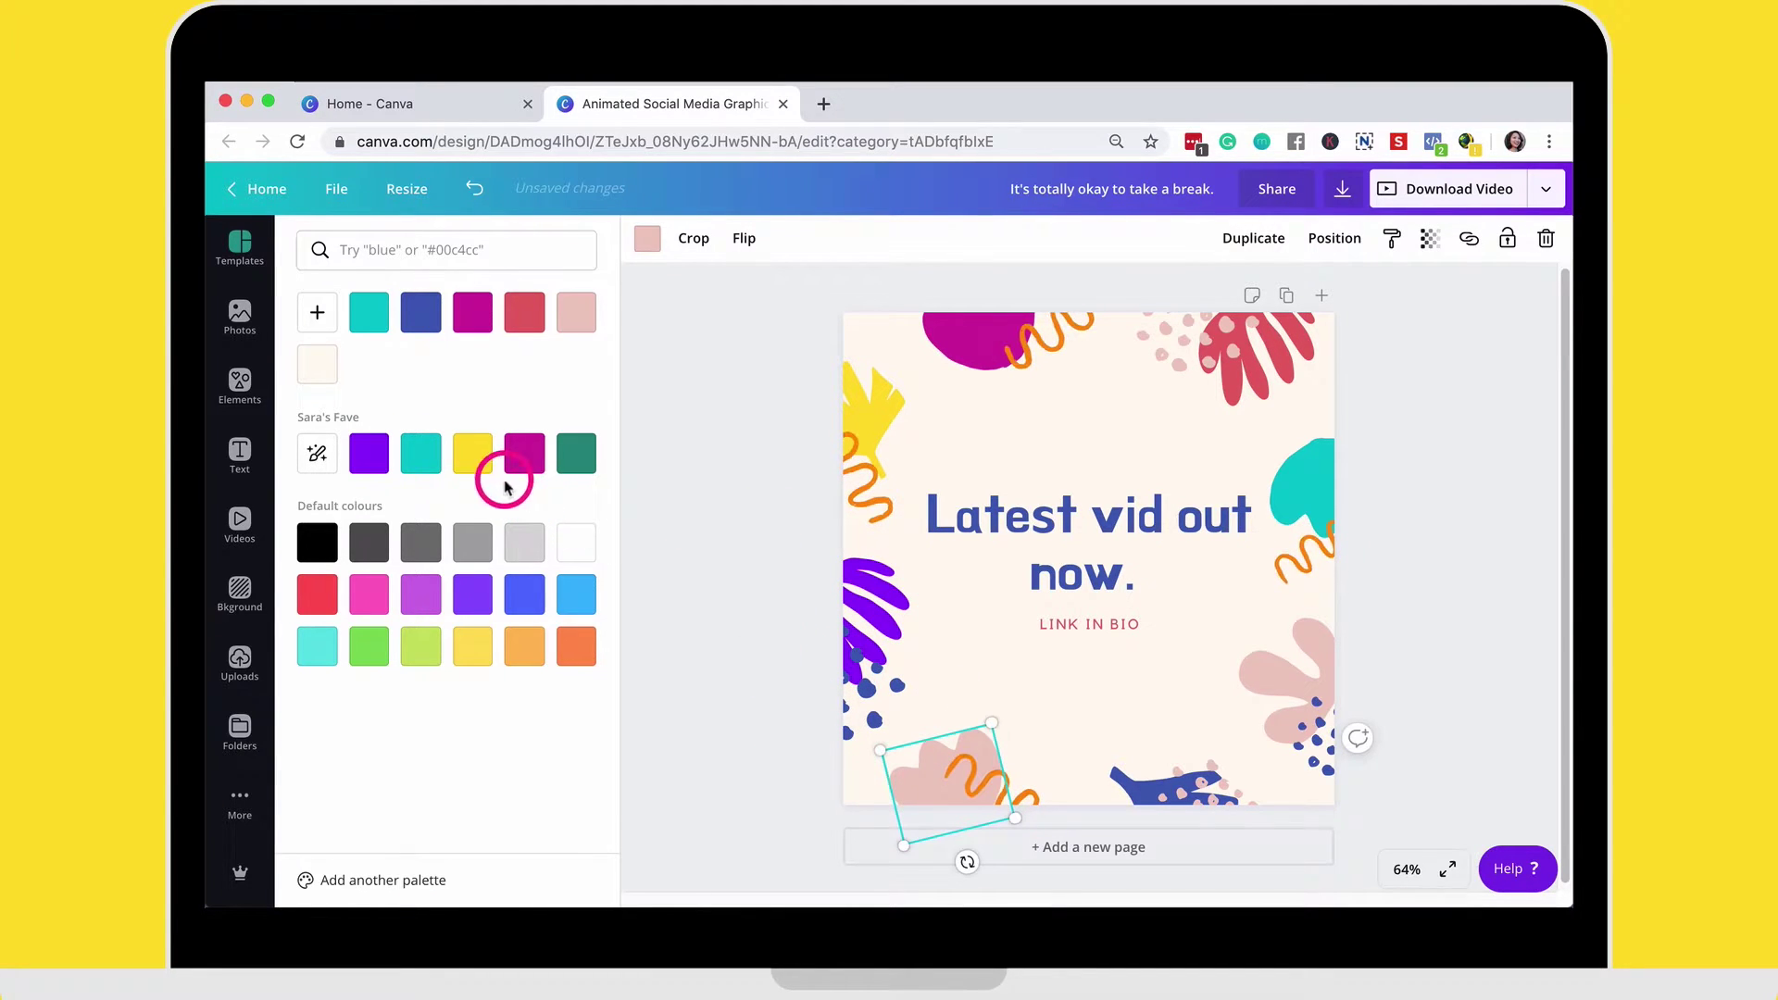
{"action": "left_click", "coordinate": [472, 454]}
{"action": "left_click", "coordinate": [1135, 782]}
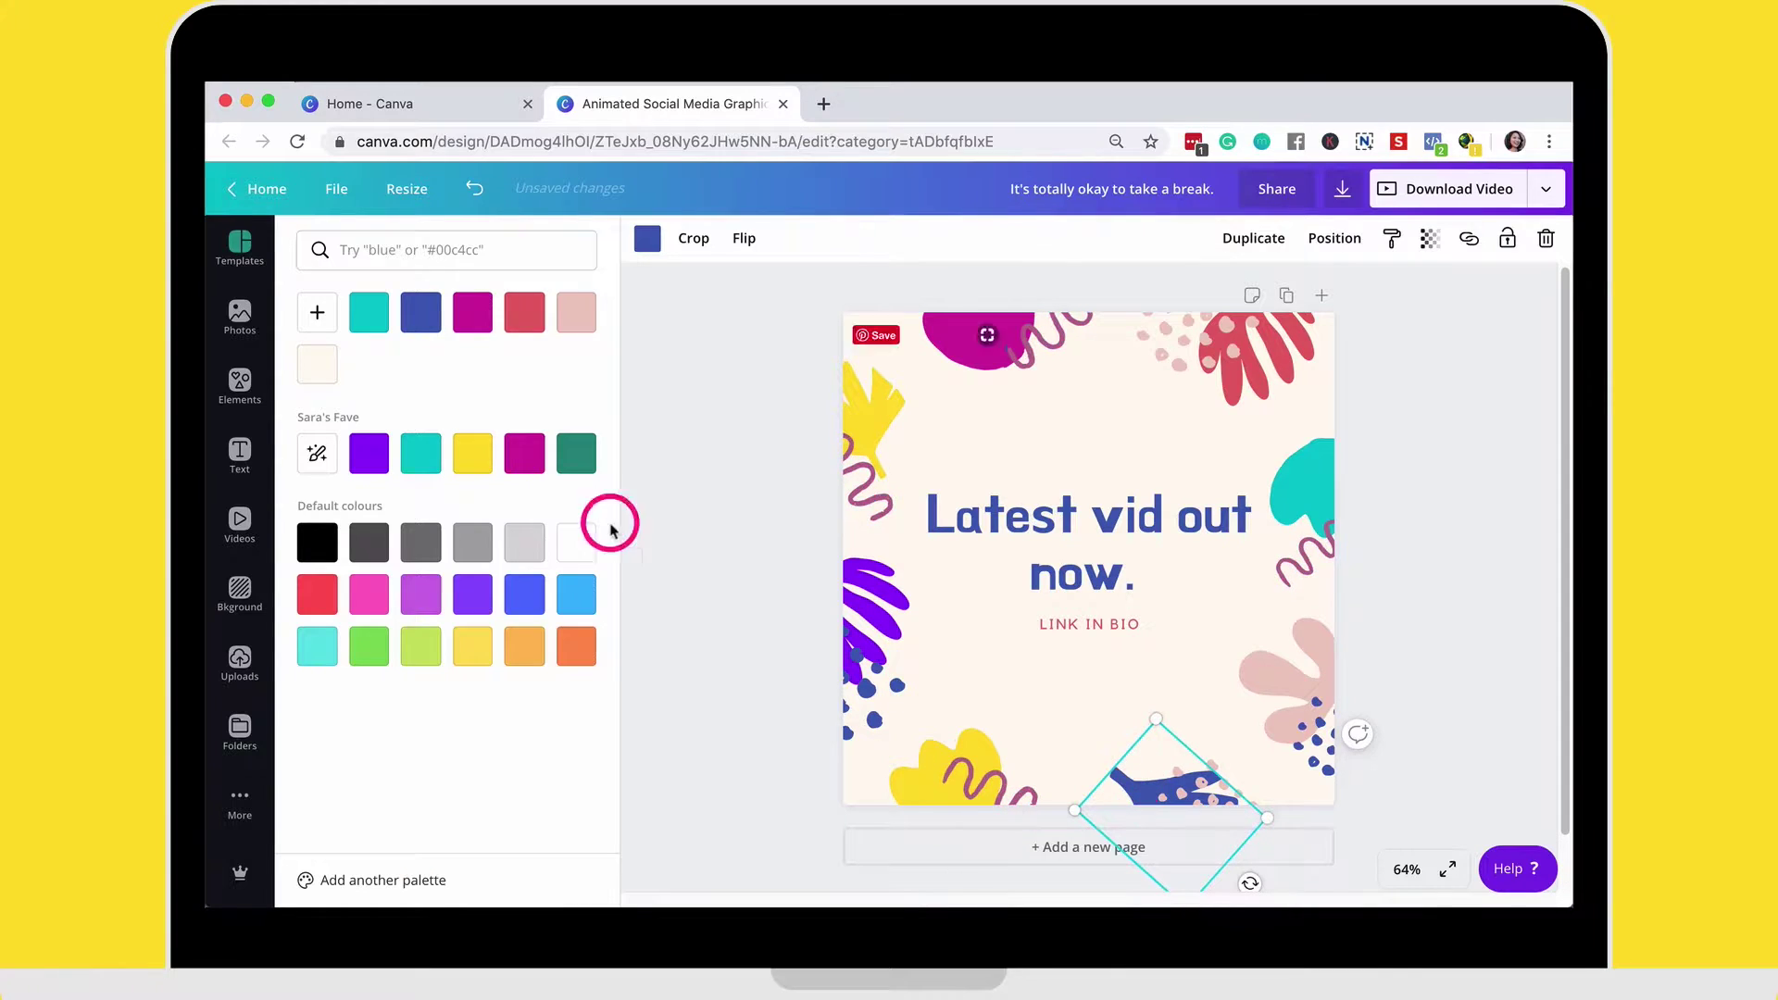
{"action": "left_click", "coordinate": [369, 453]}
{"action": "left_click", "coordinate": [1314, 696]}
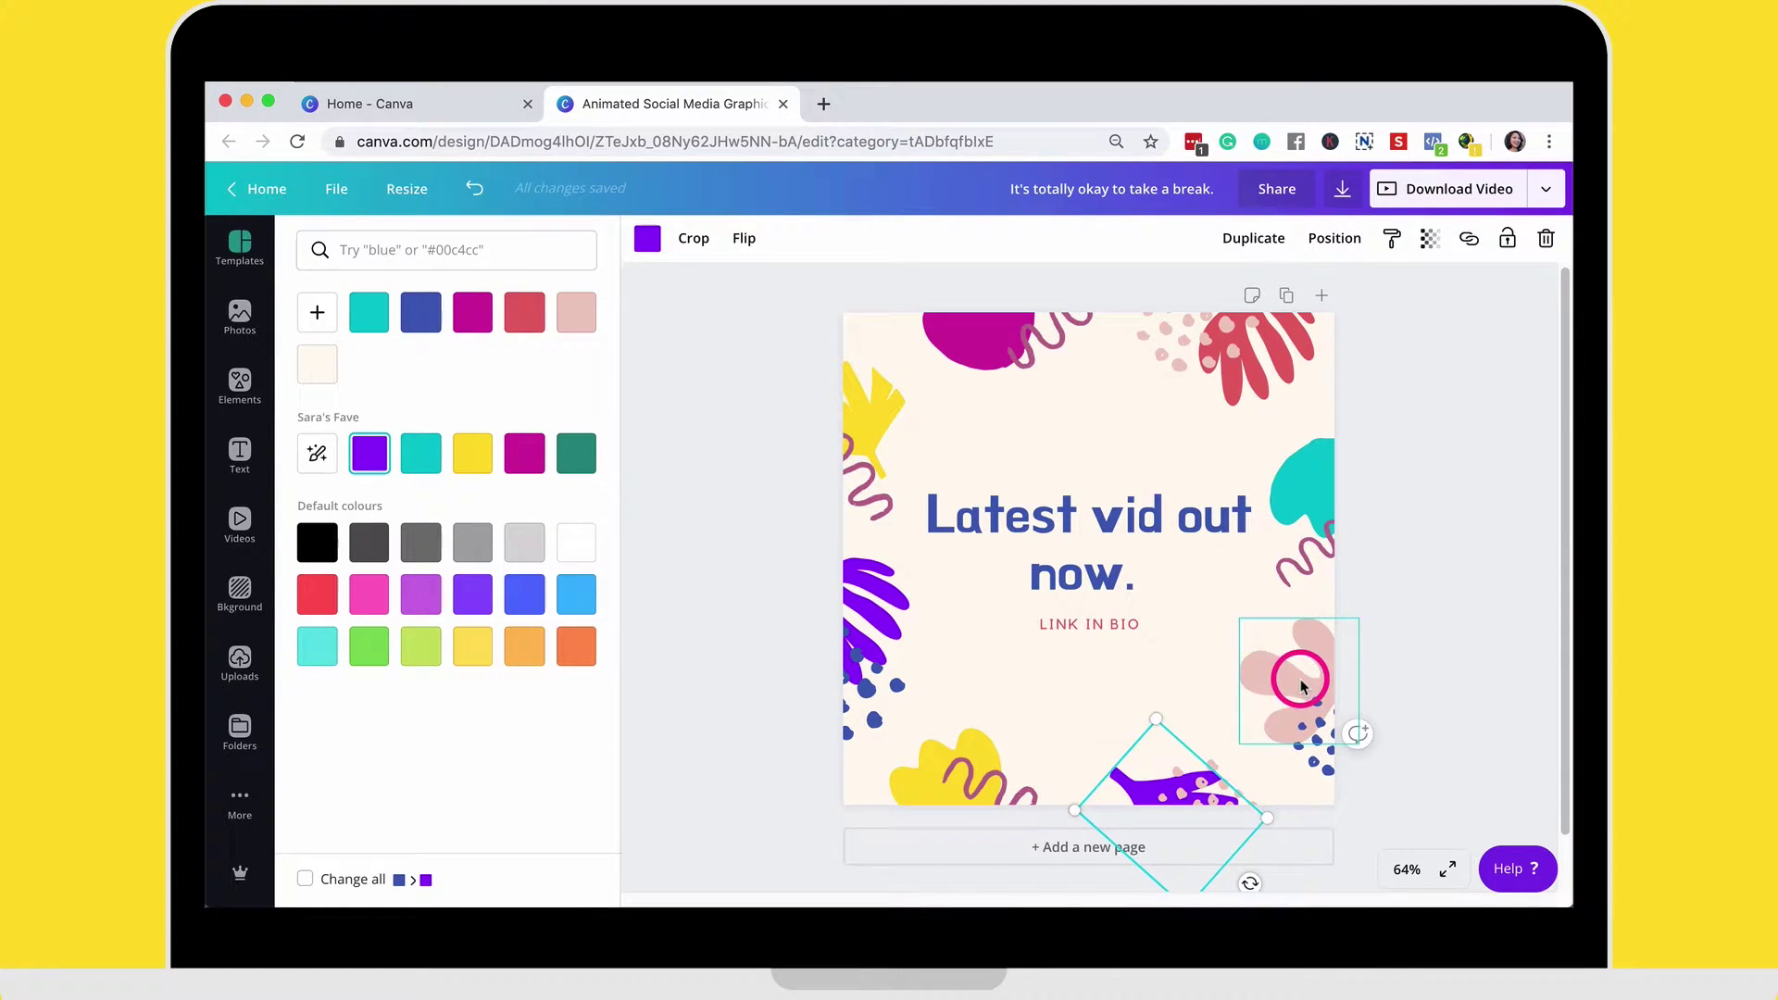
{"action": "left_click", "coordinate": [472, 454]}
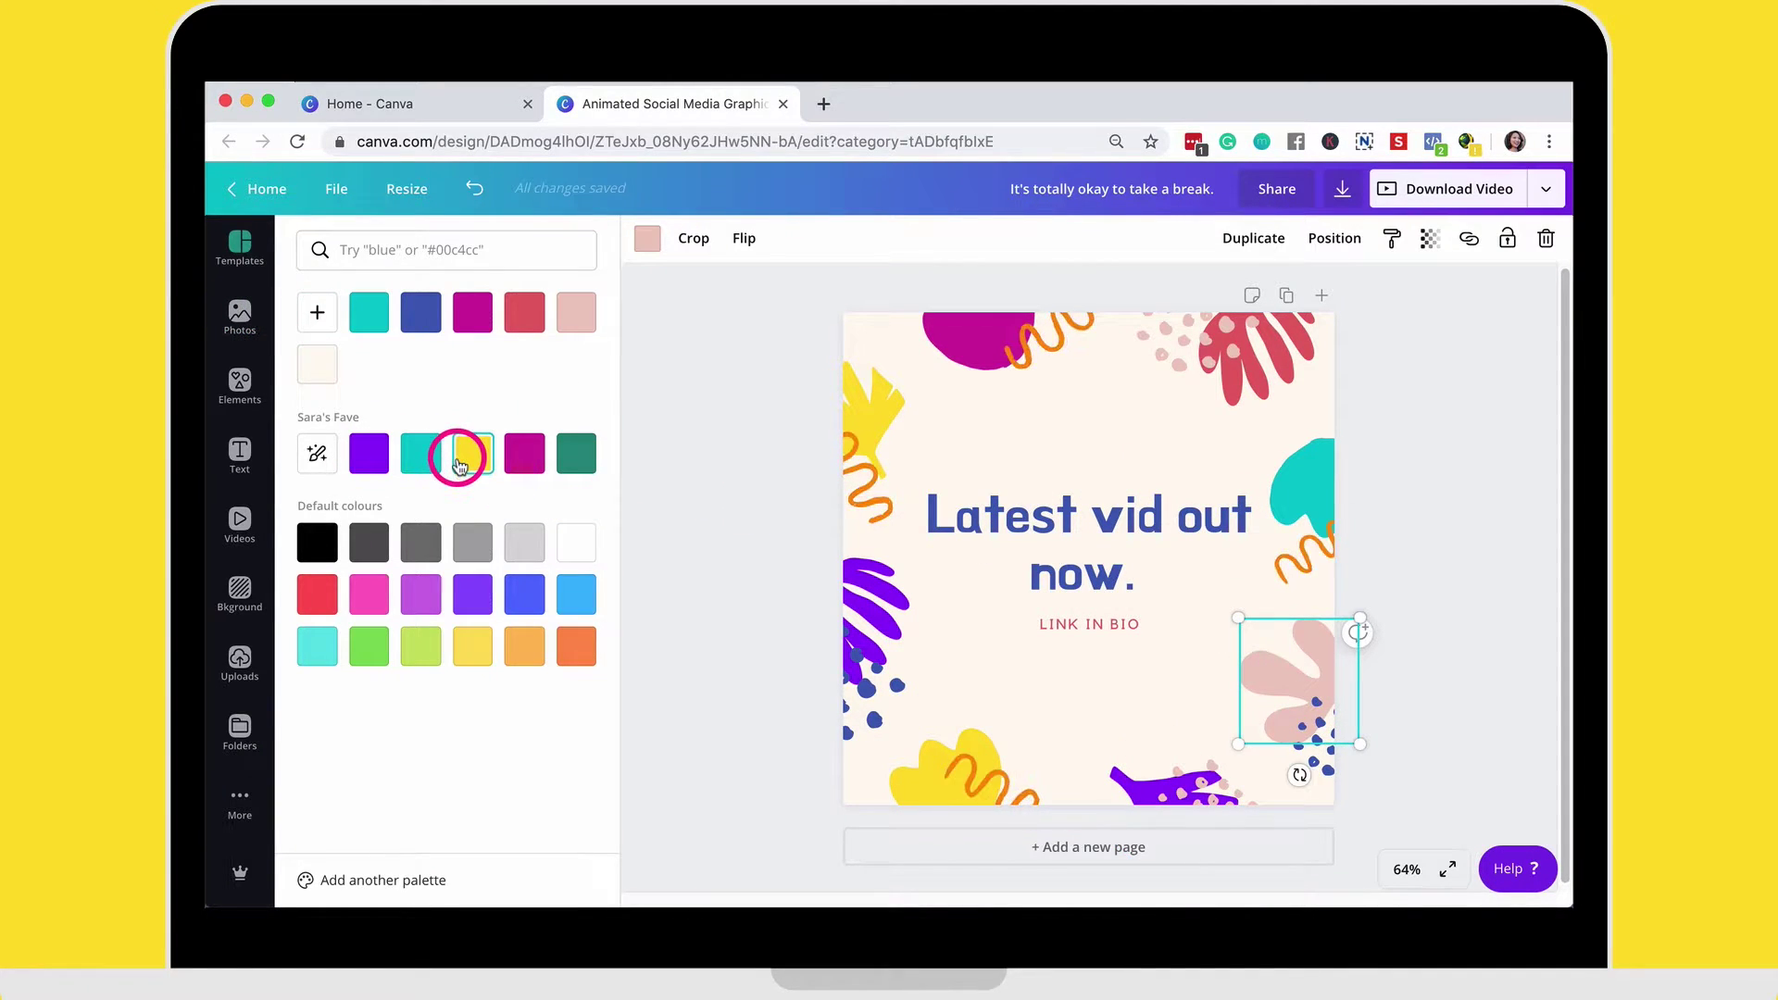
- Delete the purple leaf on the left edge of the design
{"action": "left_click", "coordinate": [754, 551]}
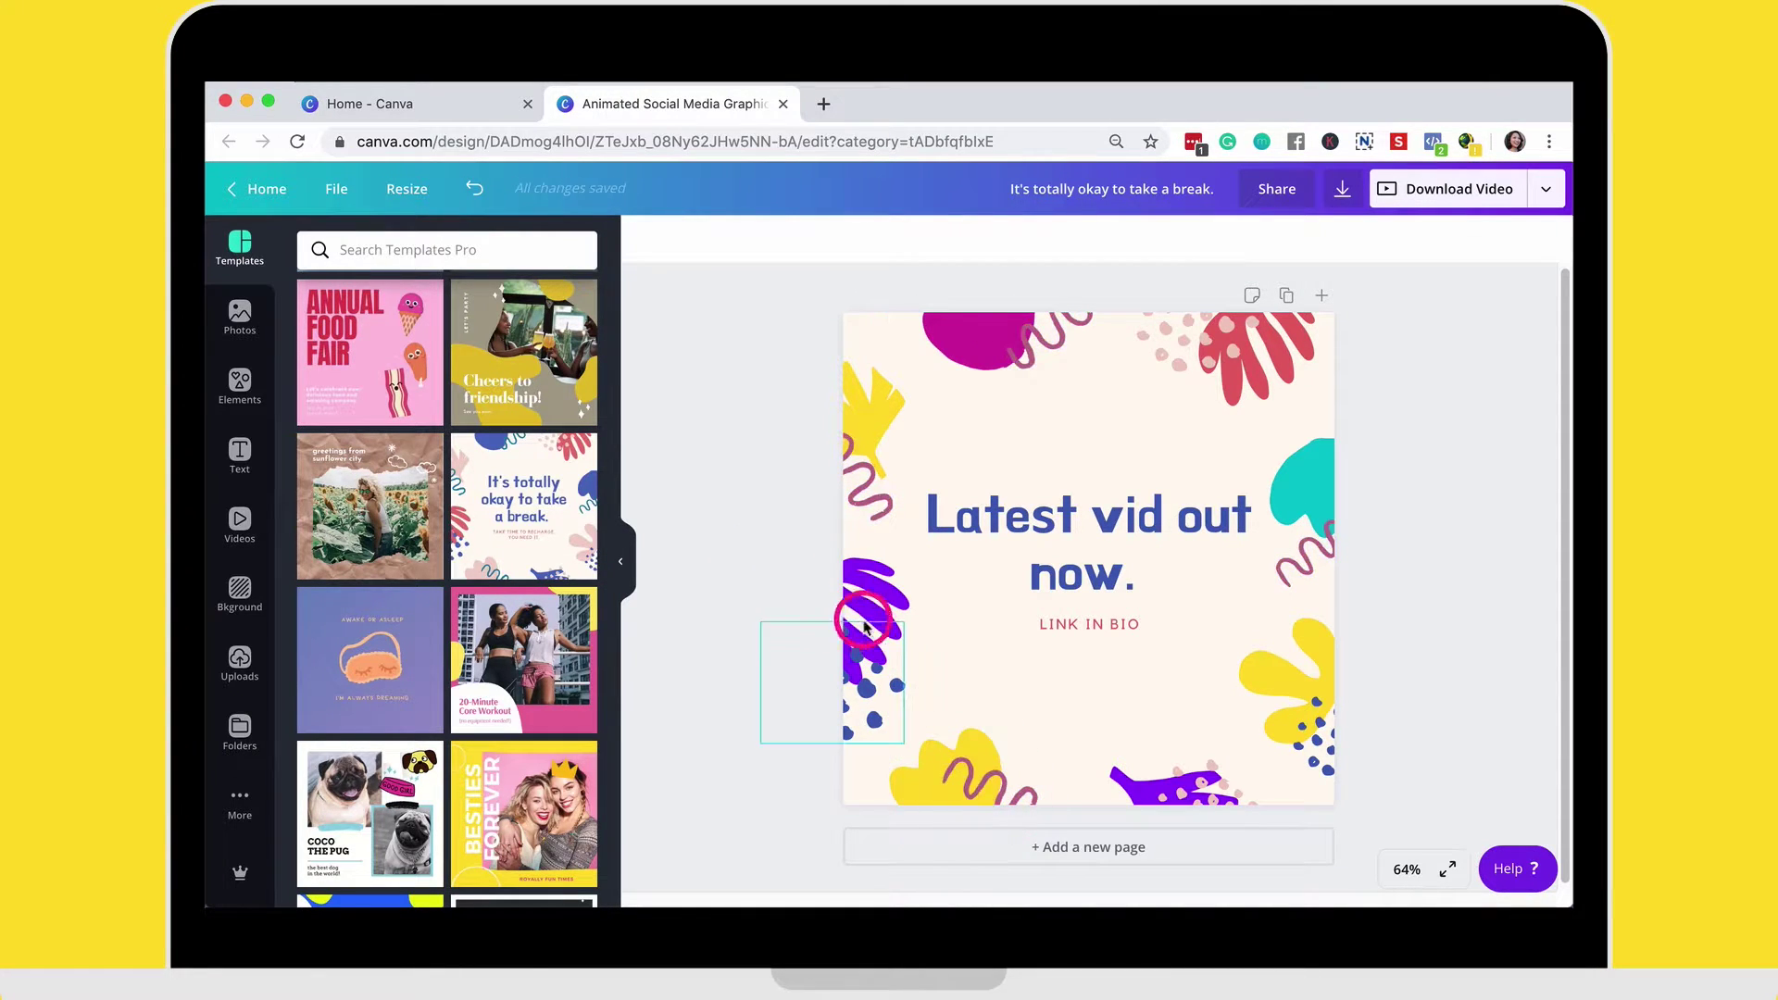
{"action": "left_click", "coordinate": [876, 606]}
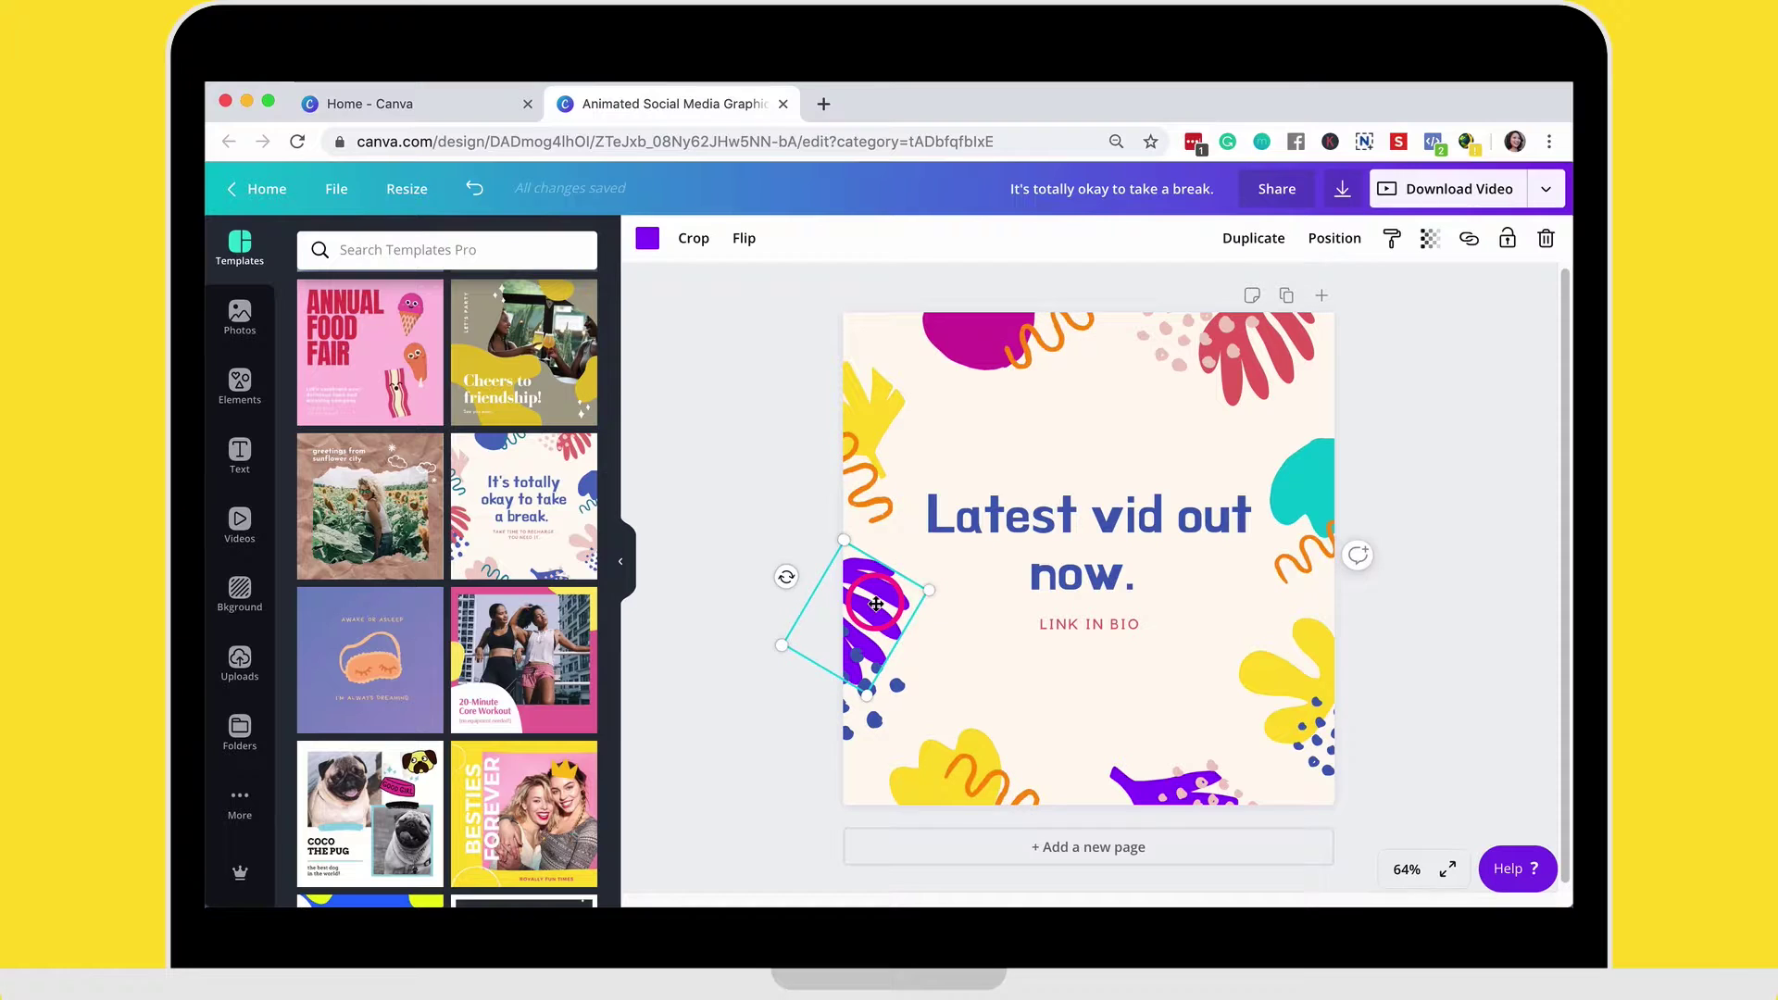
{"action": "key", "text": "Delete"}
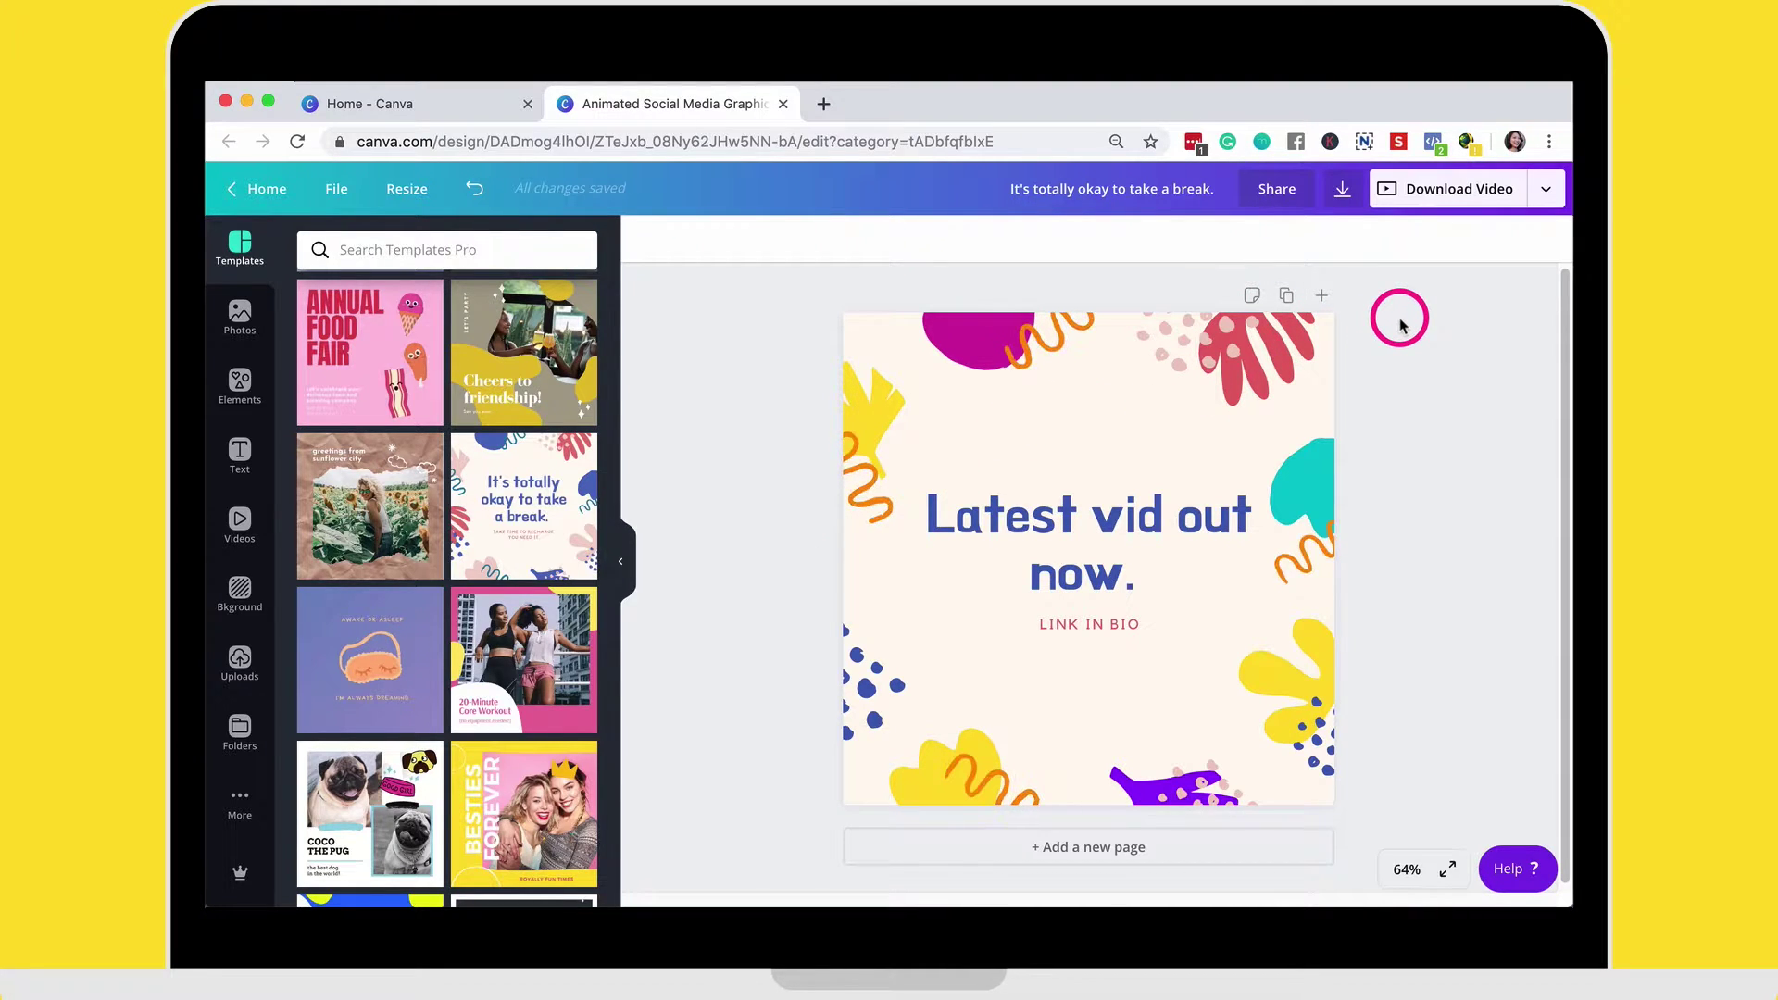
- Open the Animation publishing option by searching 'gi' in the download menu
{"action": "left_click", "coordinate": [1545, 191]}
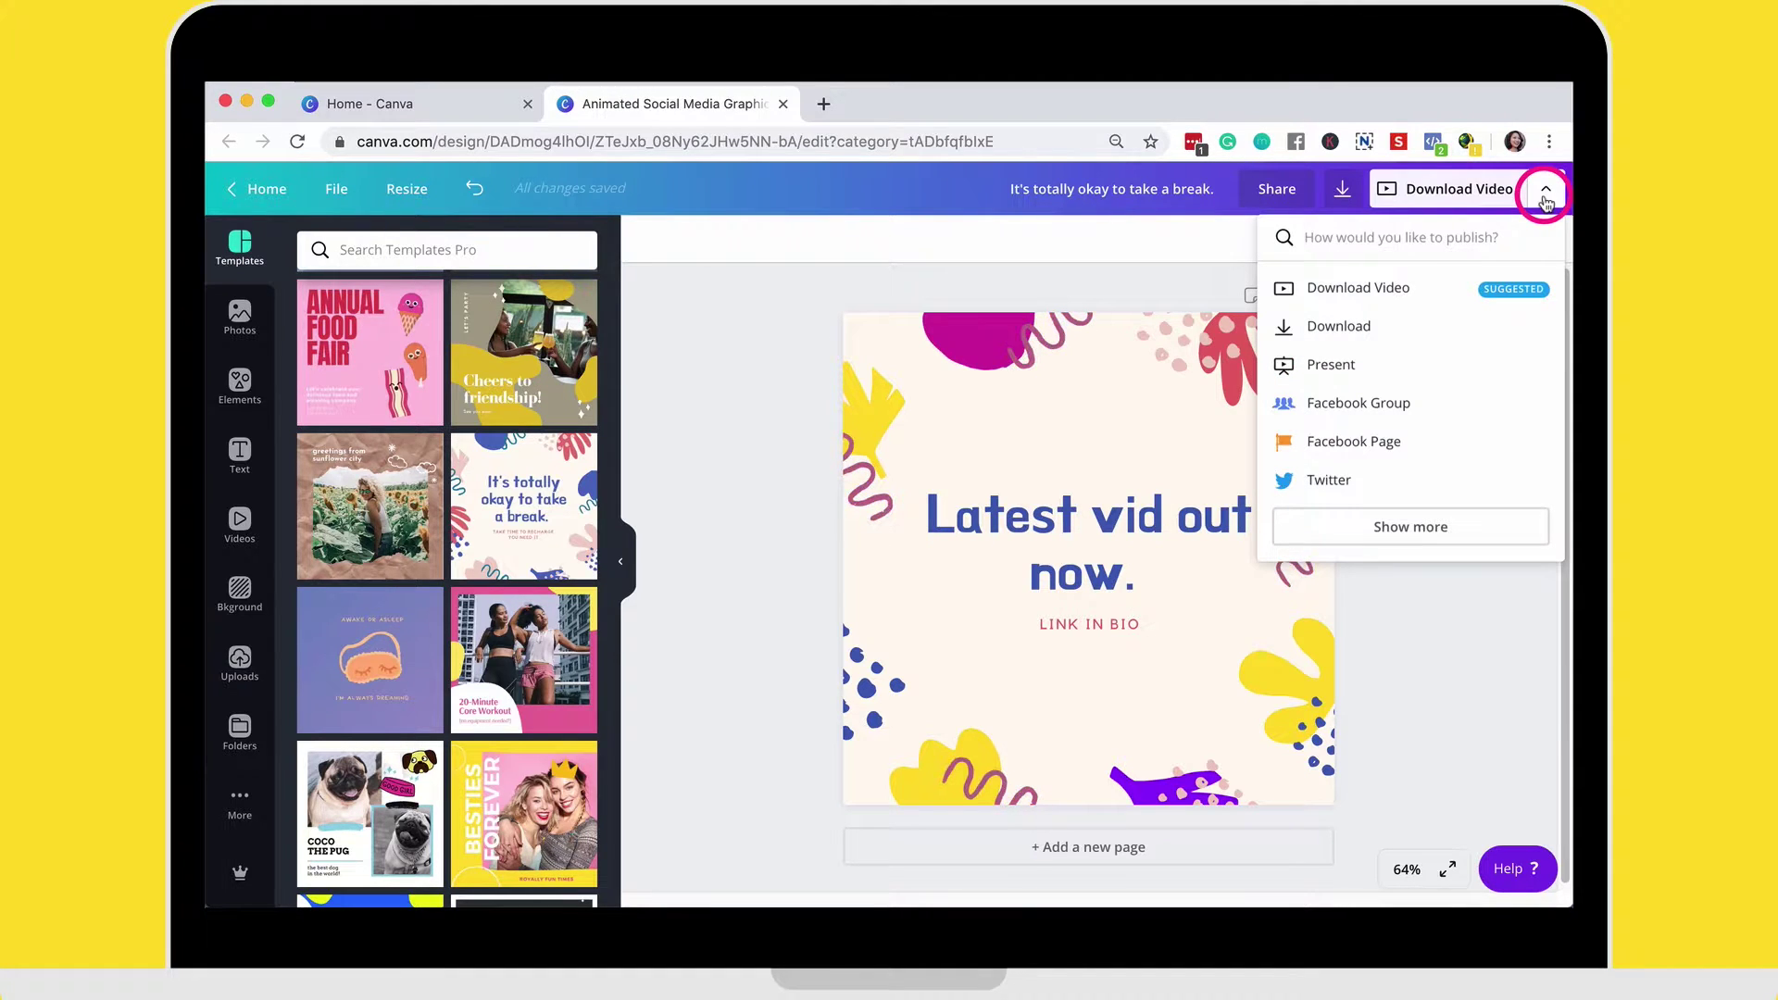
{"action": "type", "text": "gi"}
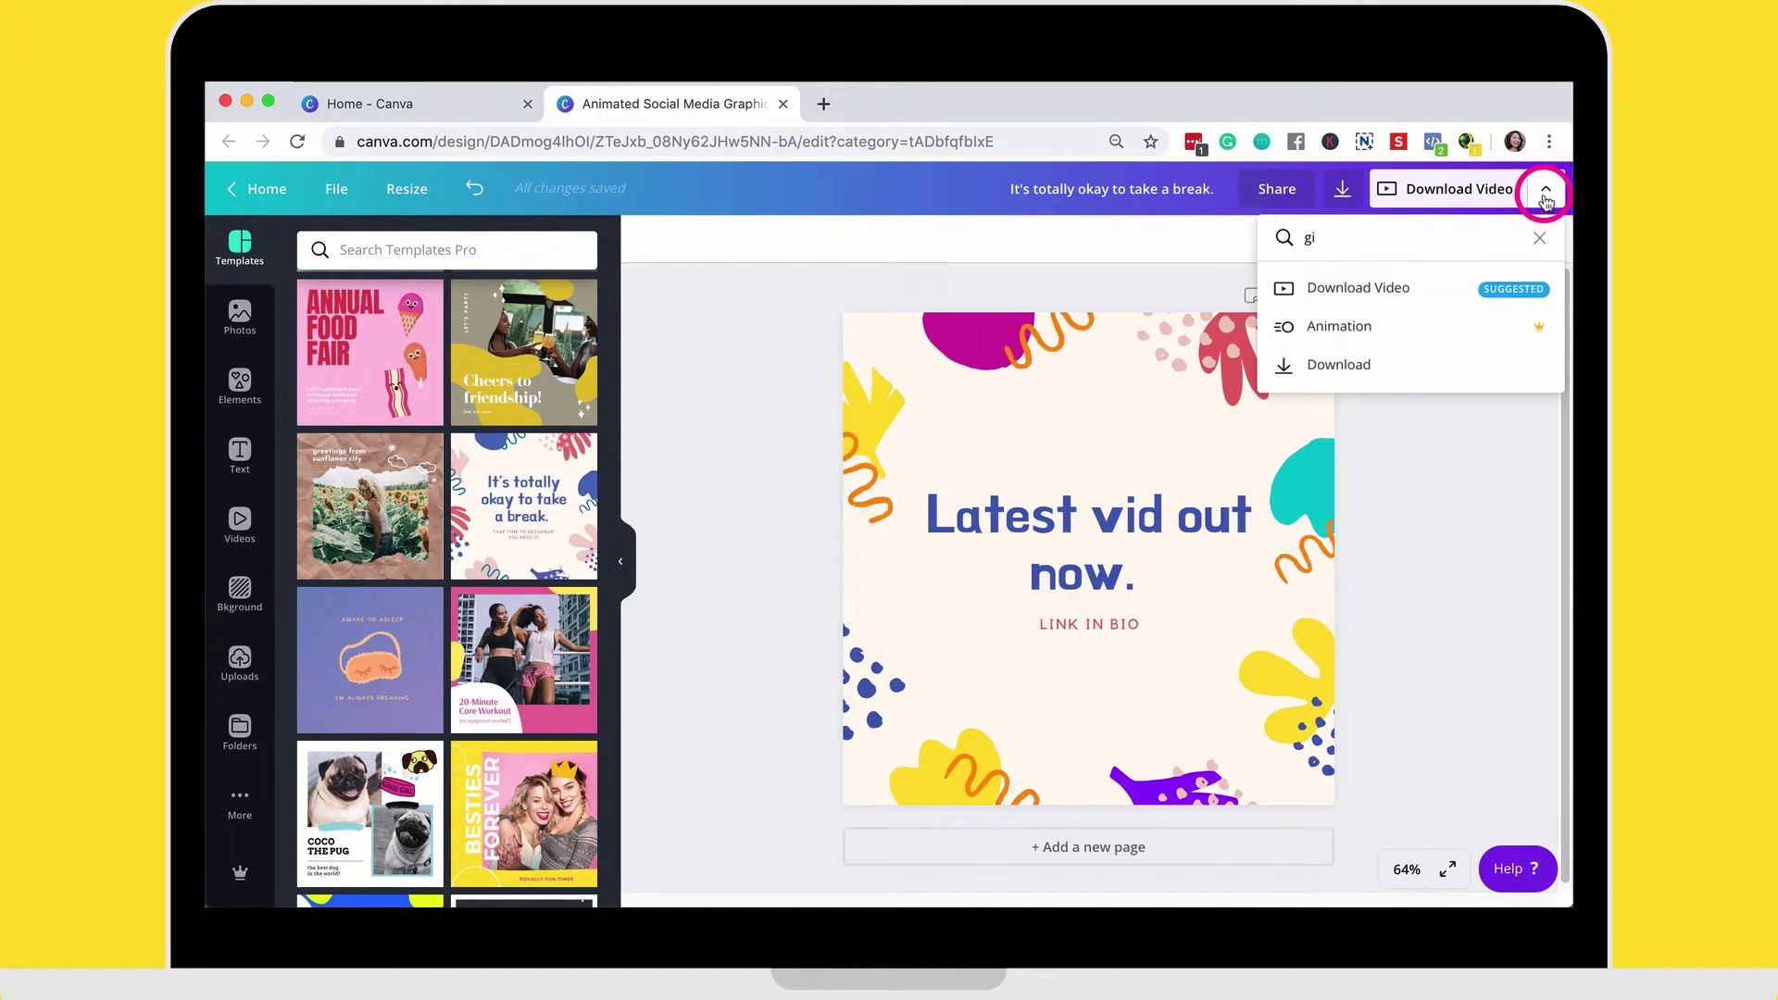
{"action": "left_click", "coordinate": [1446, 335]}
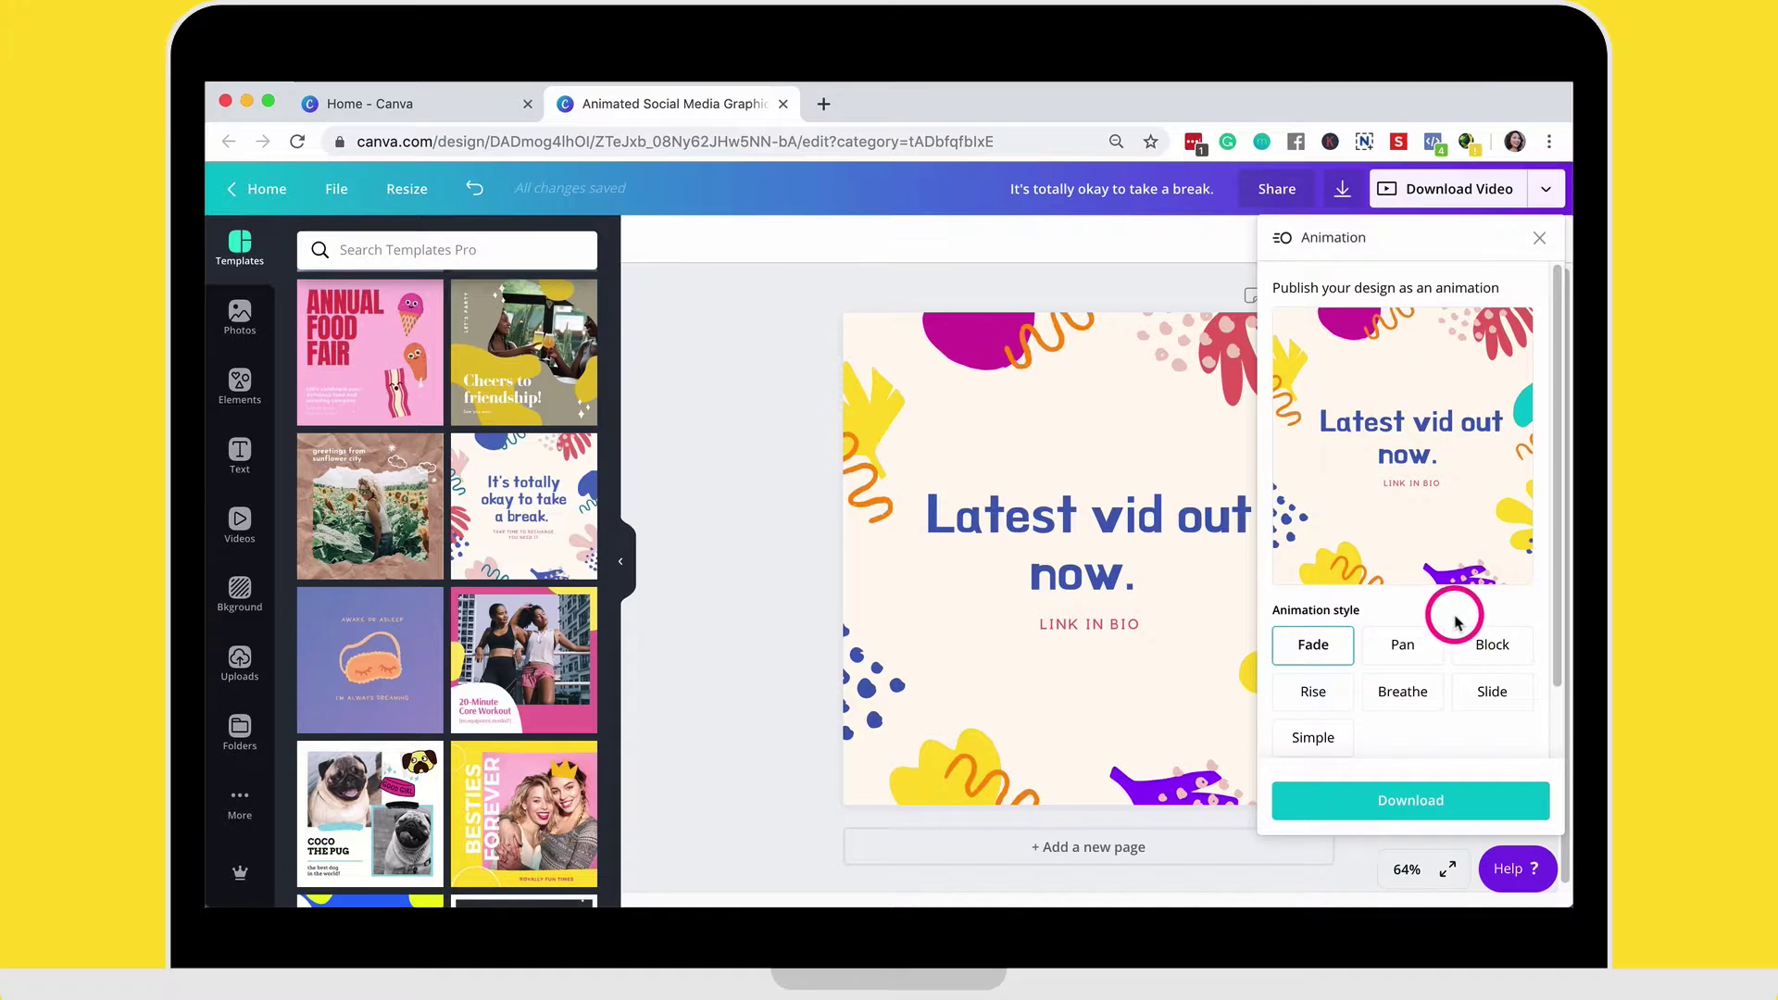
- After previewing Slide, Block, Breathe and Pan, choose Simple animation with Medium timing
{"action": "scroll", "coordinate": [1451, 611], "scroll_direction": "down", "scroll_amount": 2}
{"action": "scroll", "coordinate": [1473, 667], "scroll_direction": "up", "scroll_amount": 2}
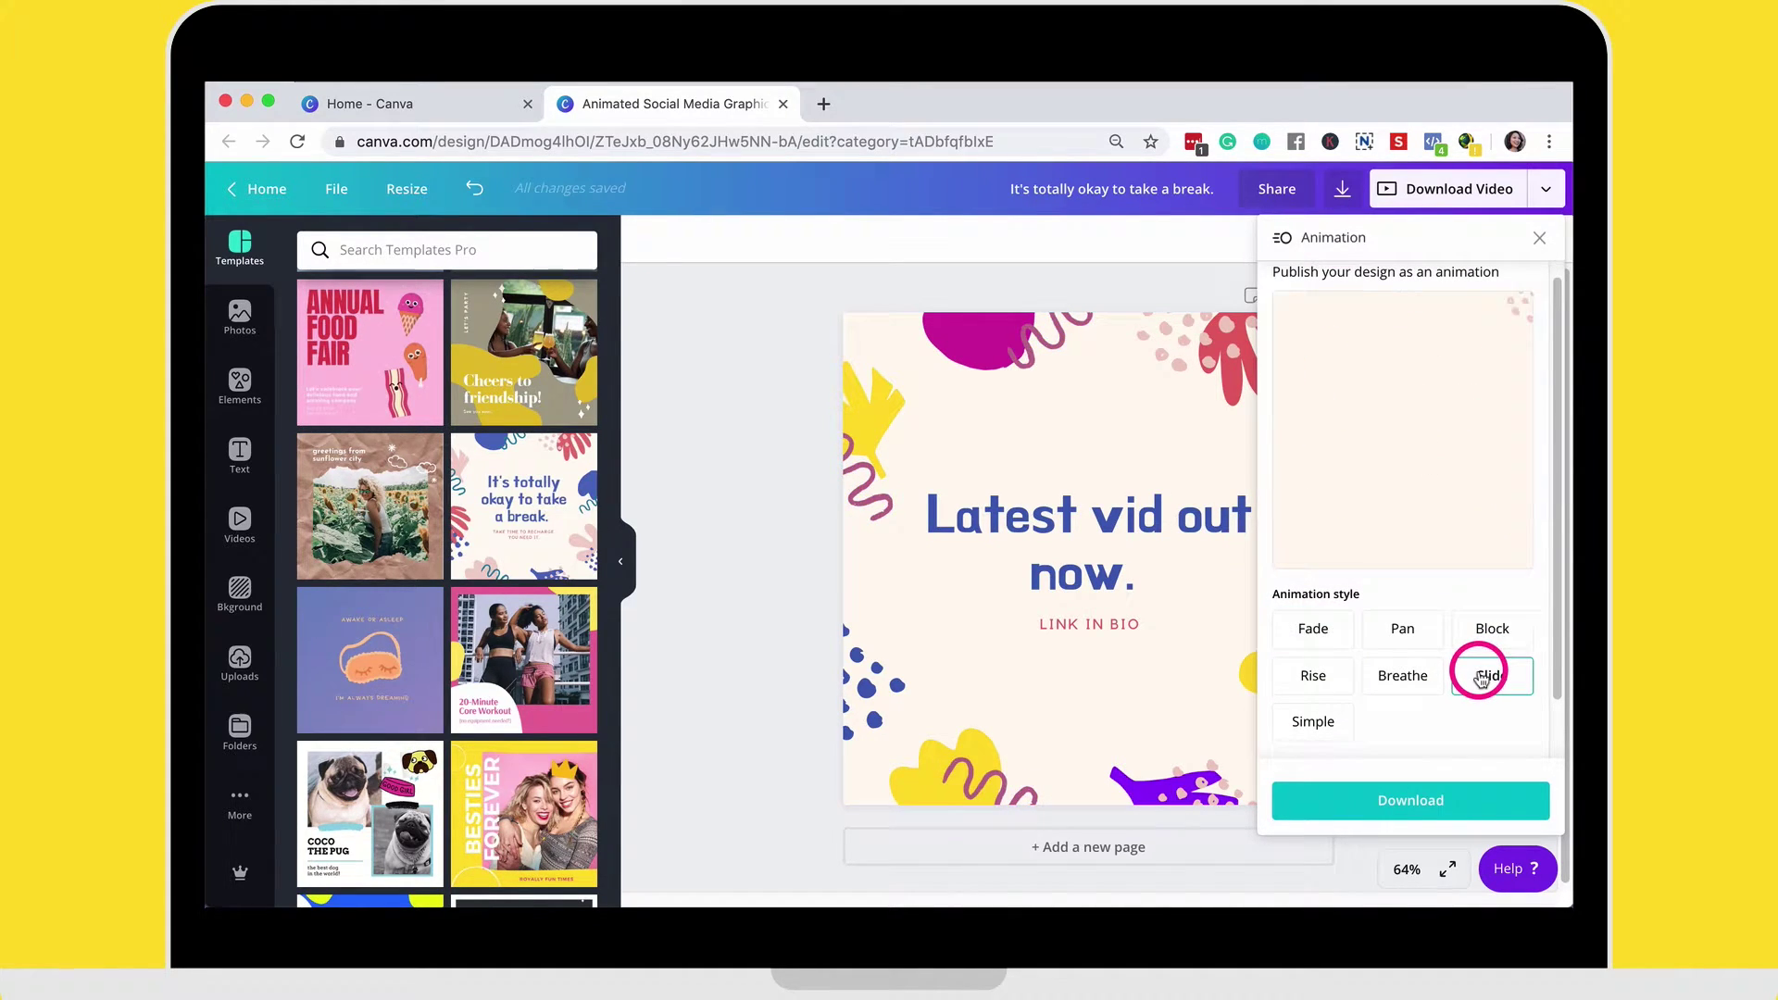
{"action": "left_click", "coordinate": [1481, 679]}
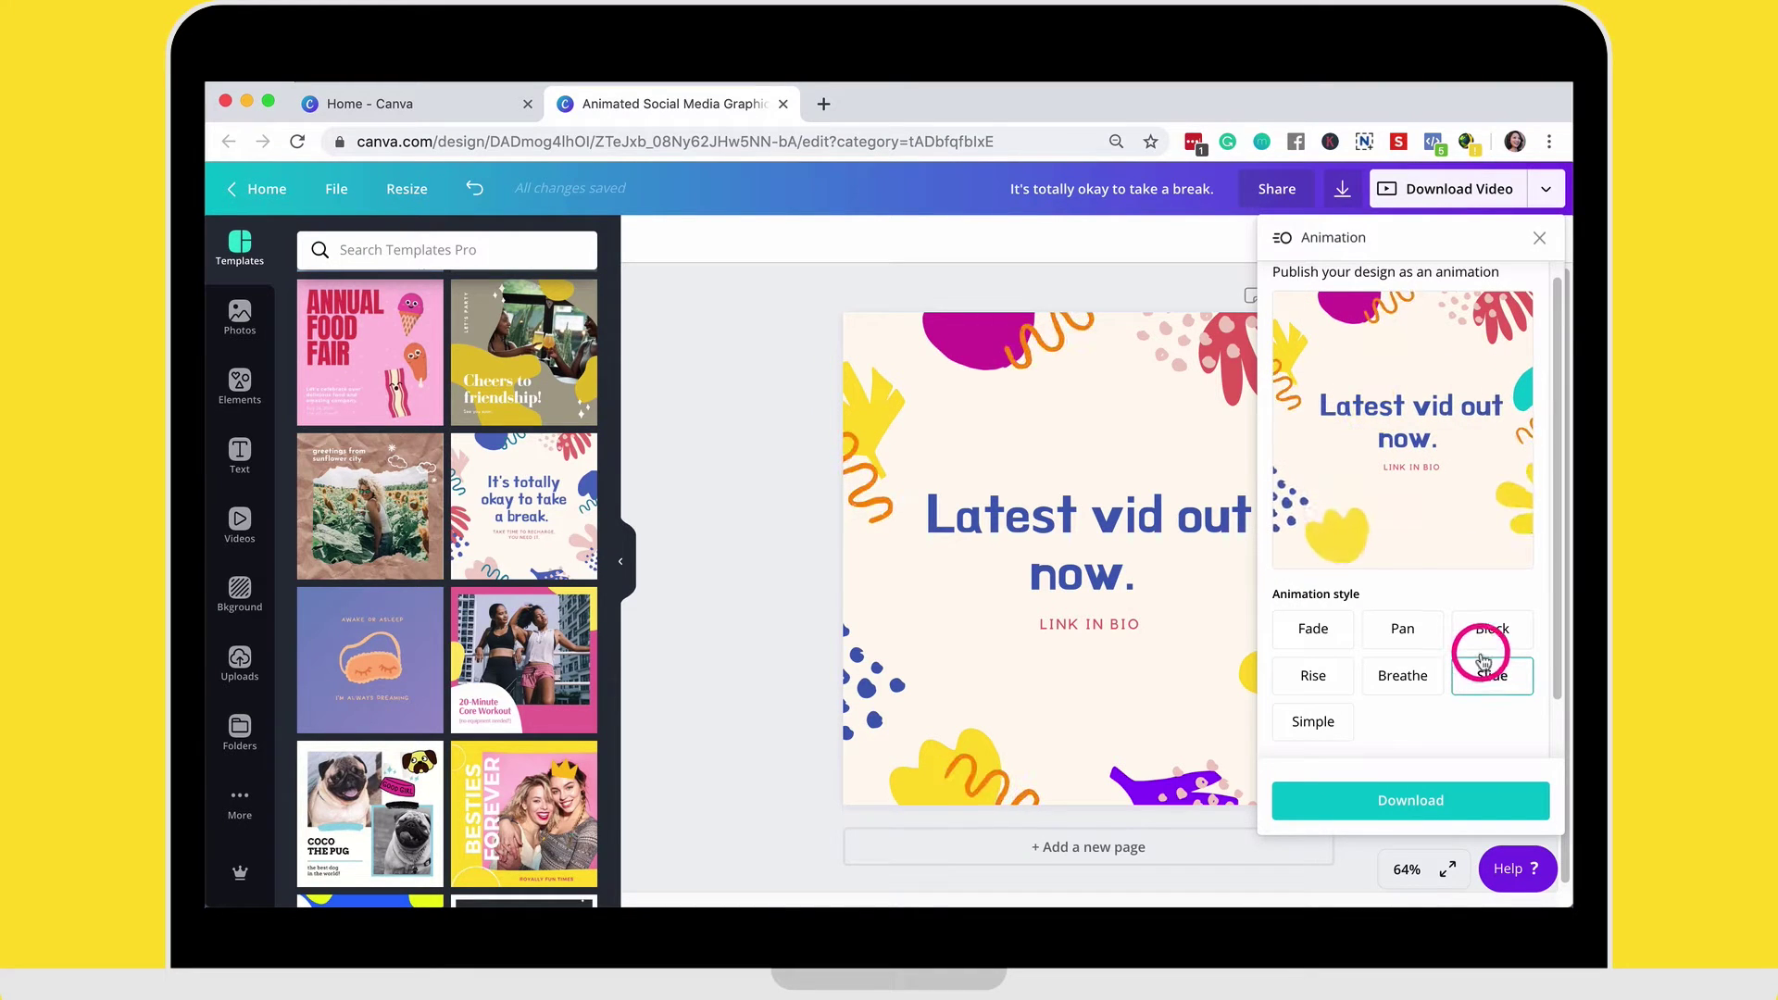
{"action": "left_click", "coordinate": [1488, 643]}
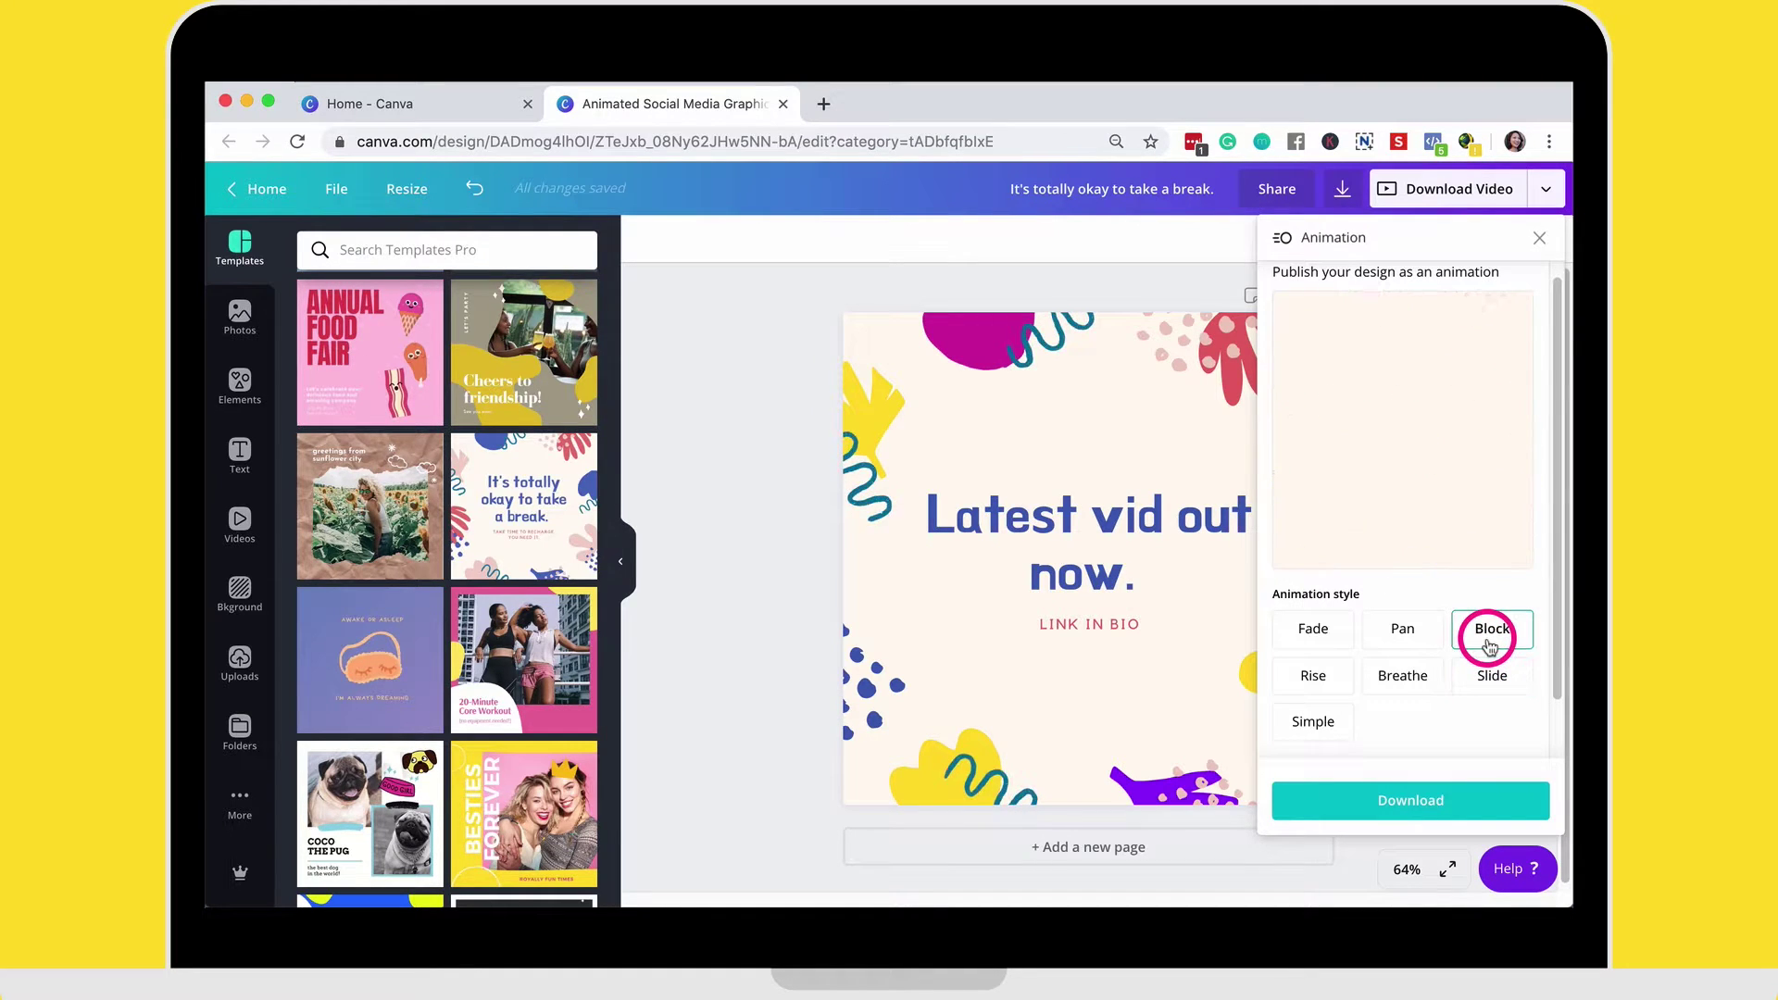
{"action": "left_click", "coordinate": [1414, 685]}
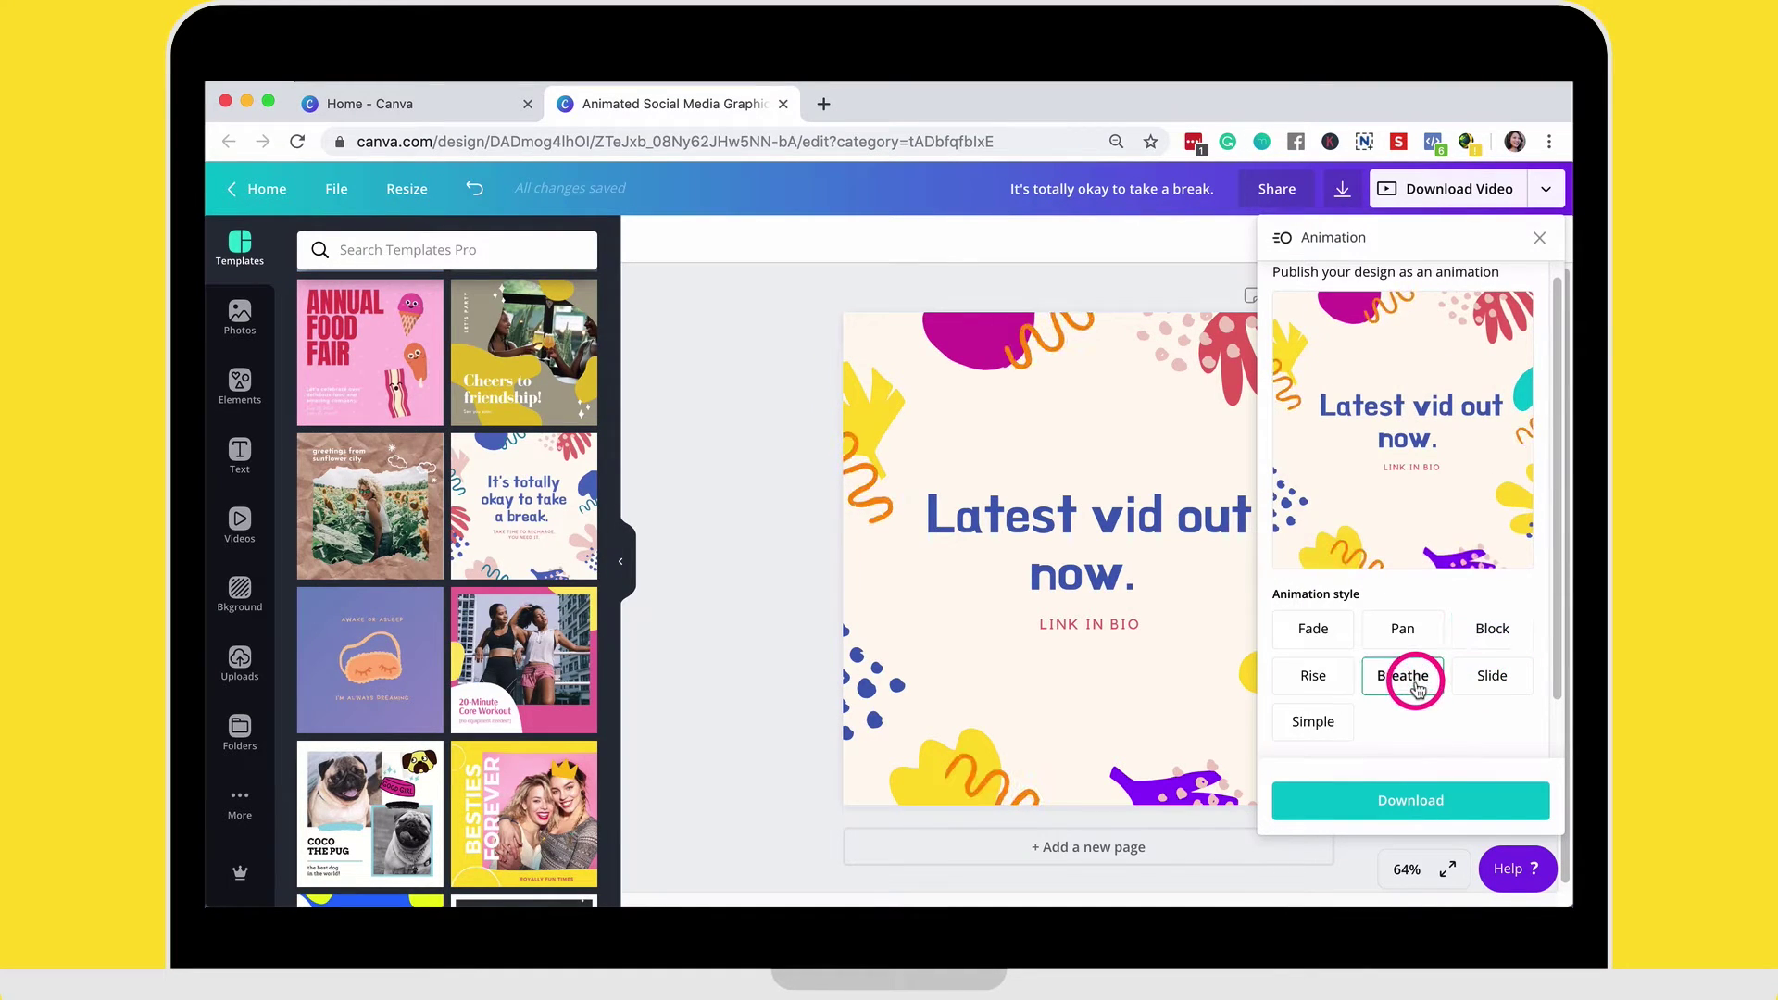
{"action": "left_click", "coordinate": [1402, 624]}
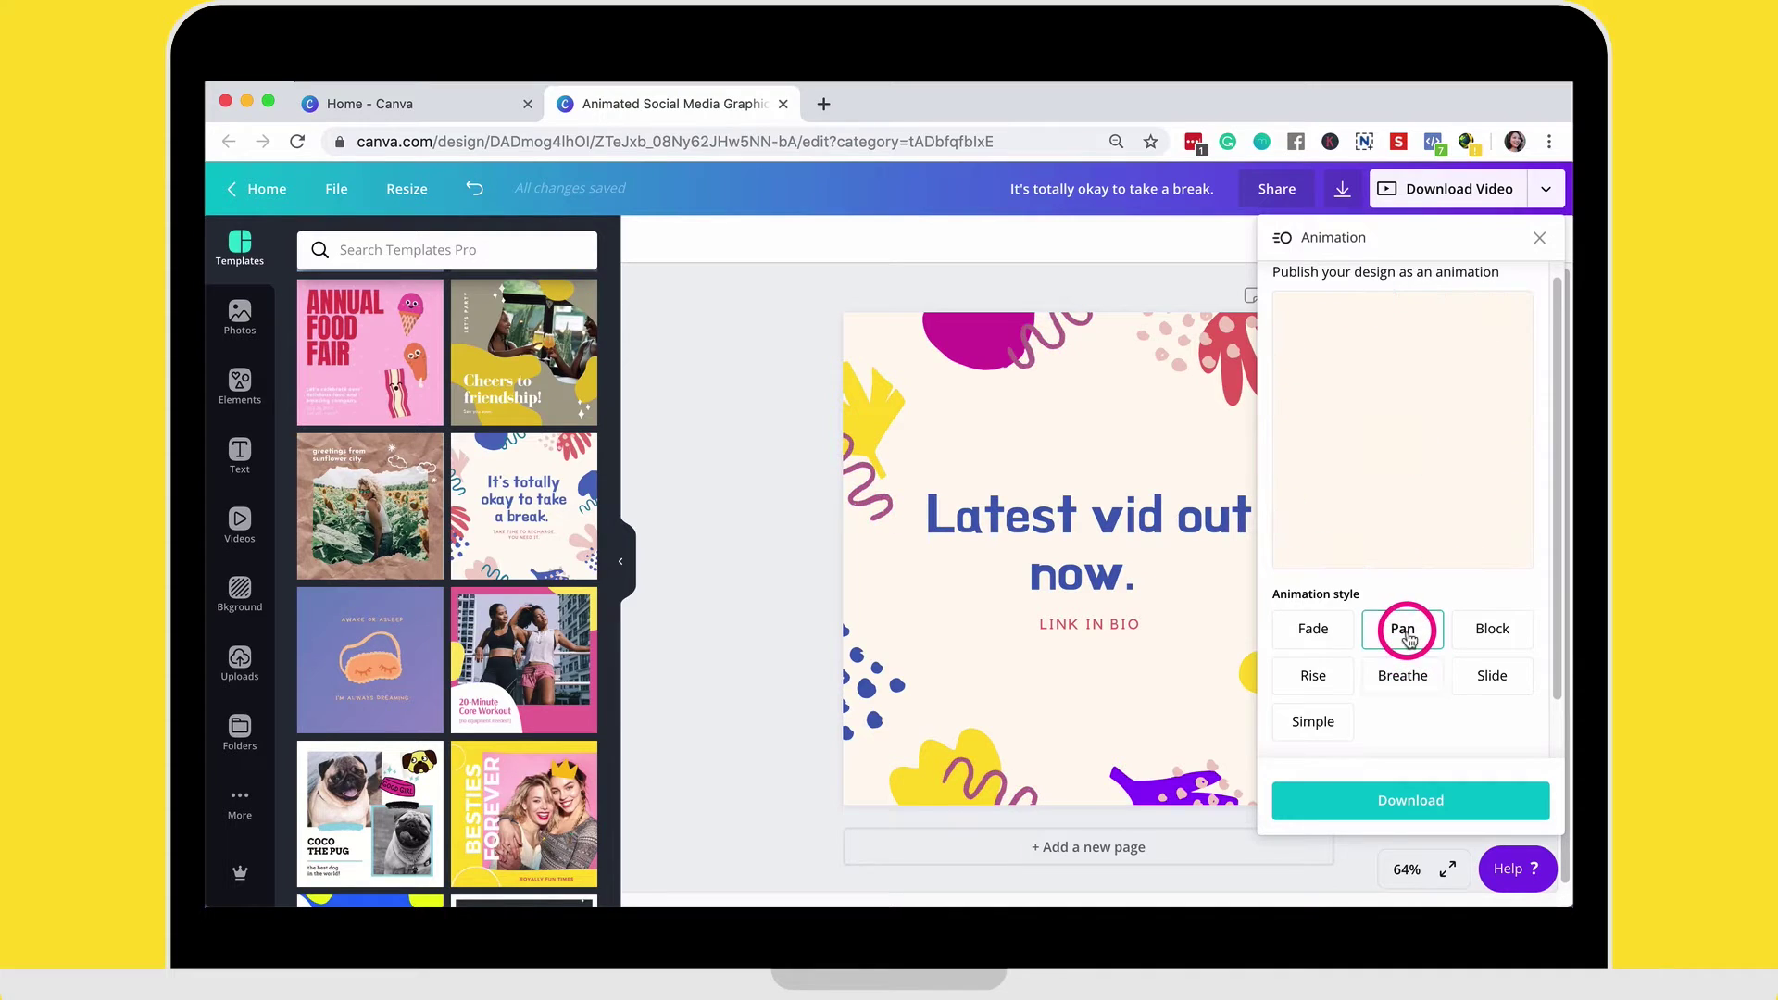
{"action": "left_click", "coordinate": [1326, 718]}
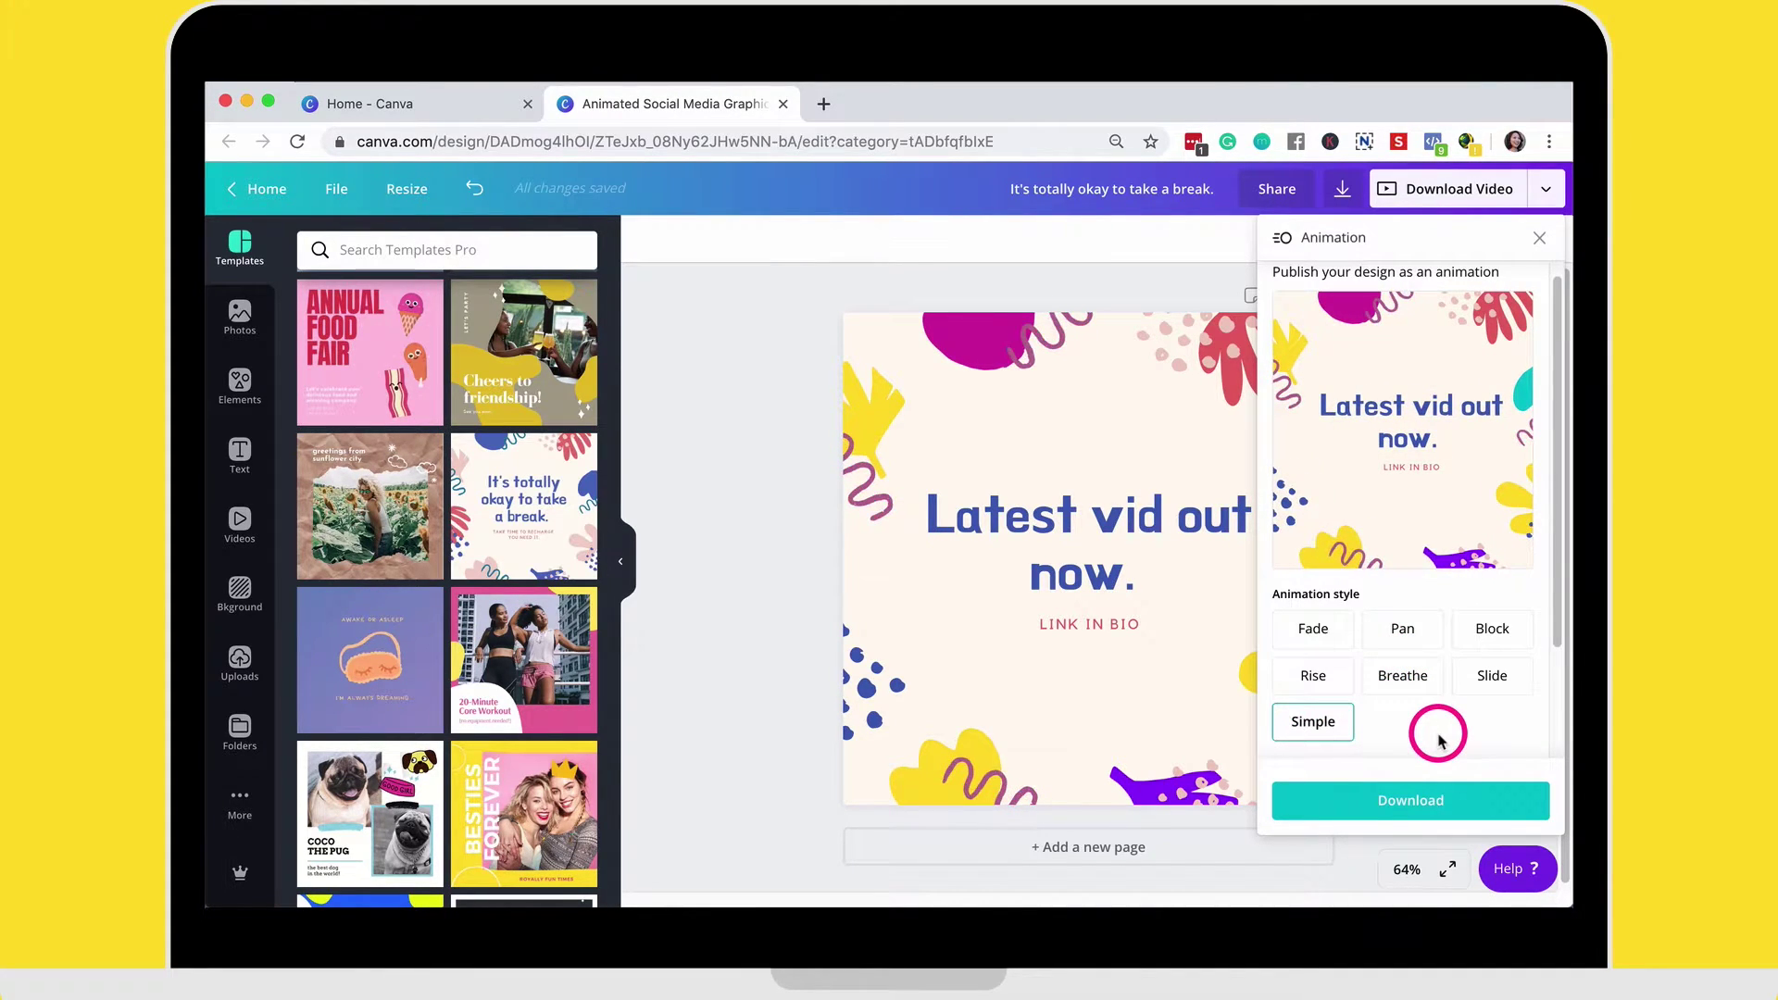
{"action": "scroll", "coordinate": [1438, 738], "scroll_direction": "down", "scroll_amount": 3}
{"action": "left_click", "coordinate": [1410, 685]}
{"action": "scroll", "coordinate": [1426, 671], "scroll_direction": "up", "scroll_amount": 3}
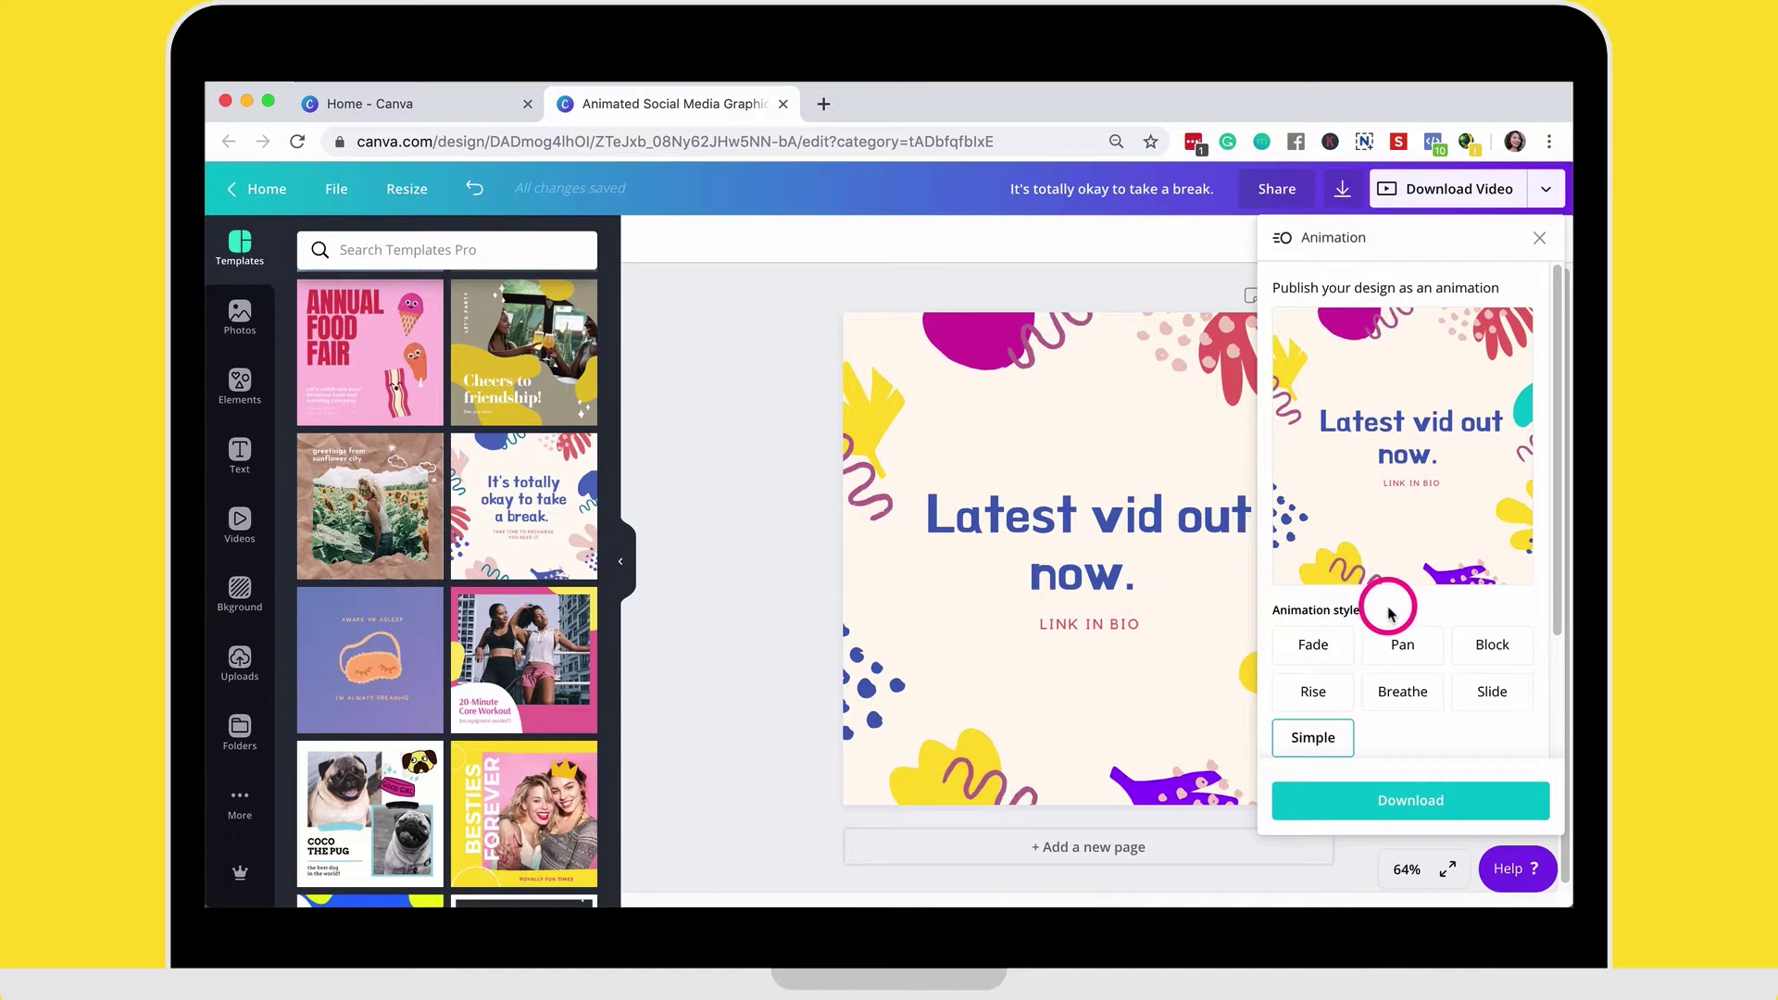
- Set the file format to Animated GIF and download it
{"action": "scroll", "coordinate": [1394, 593], "scroll_direction": "down", "scroll_amount": 3}
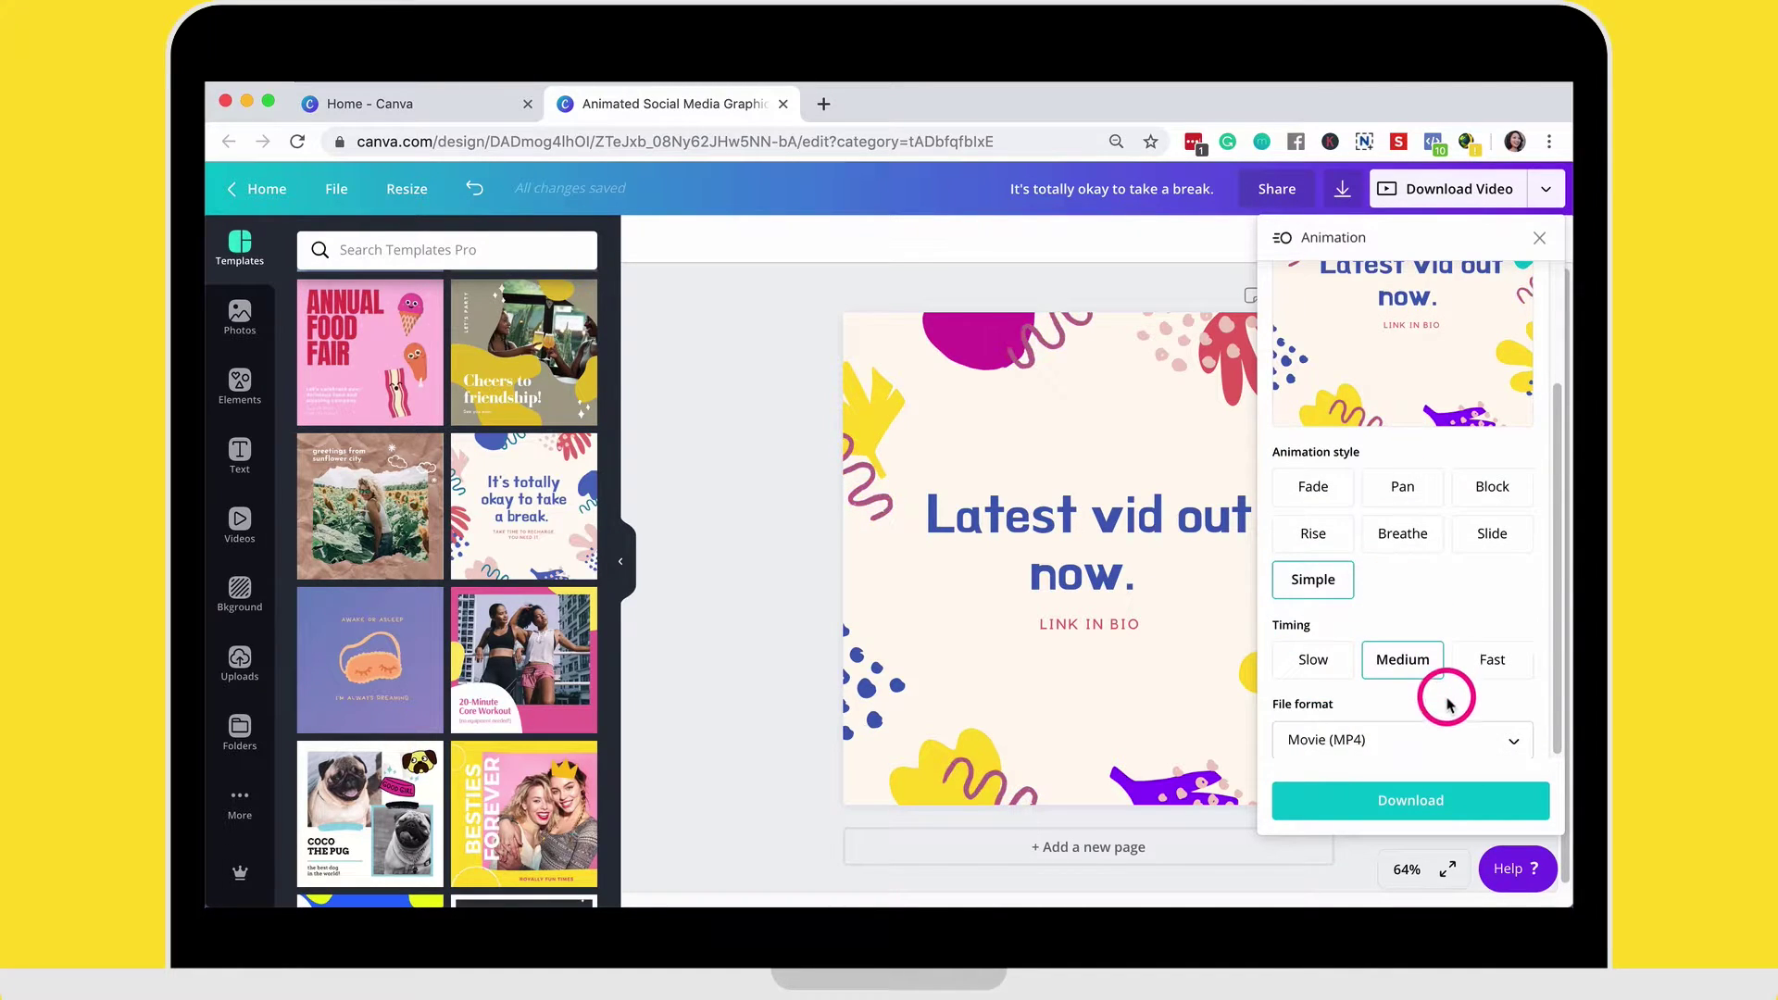
{"action": "left_click", "coordinate": [1460, 738]}
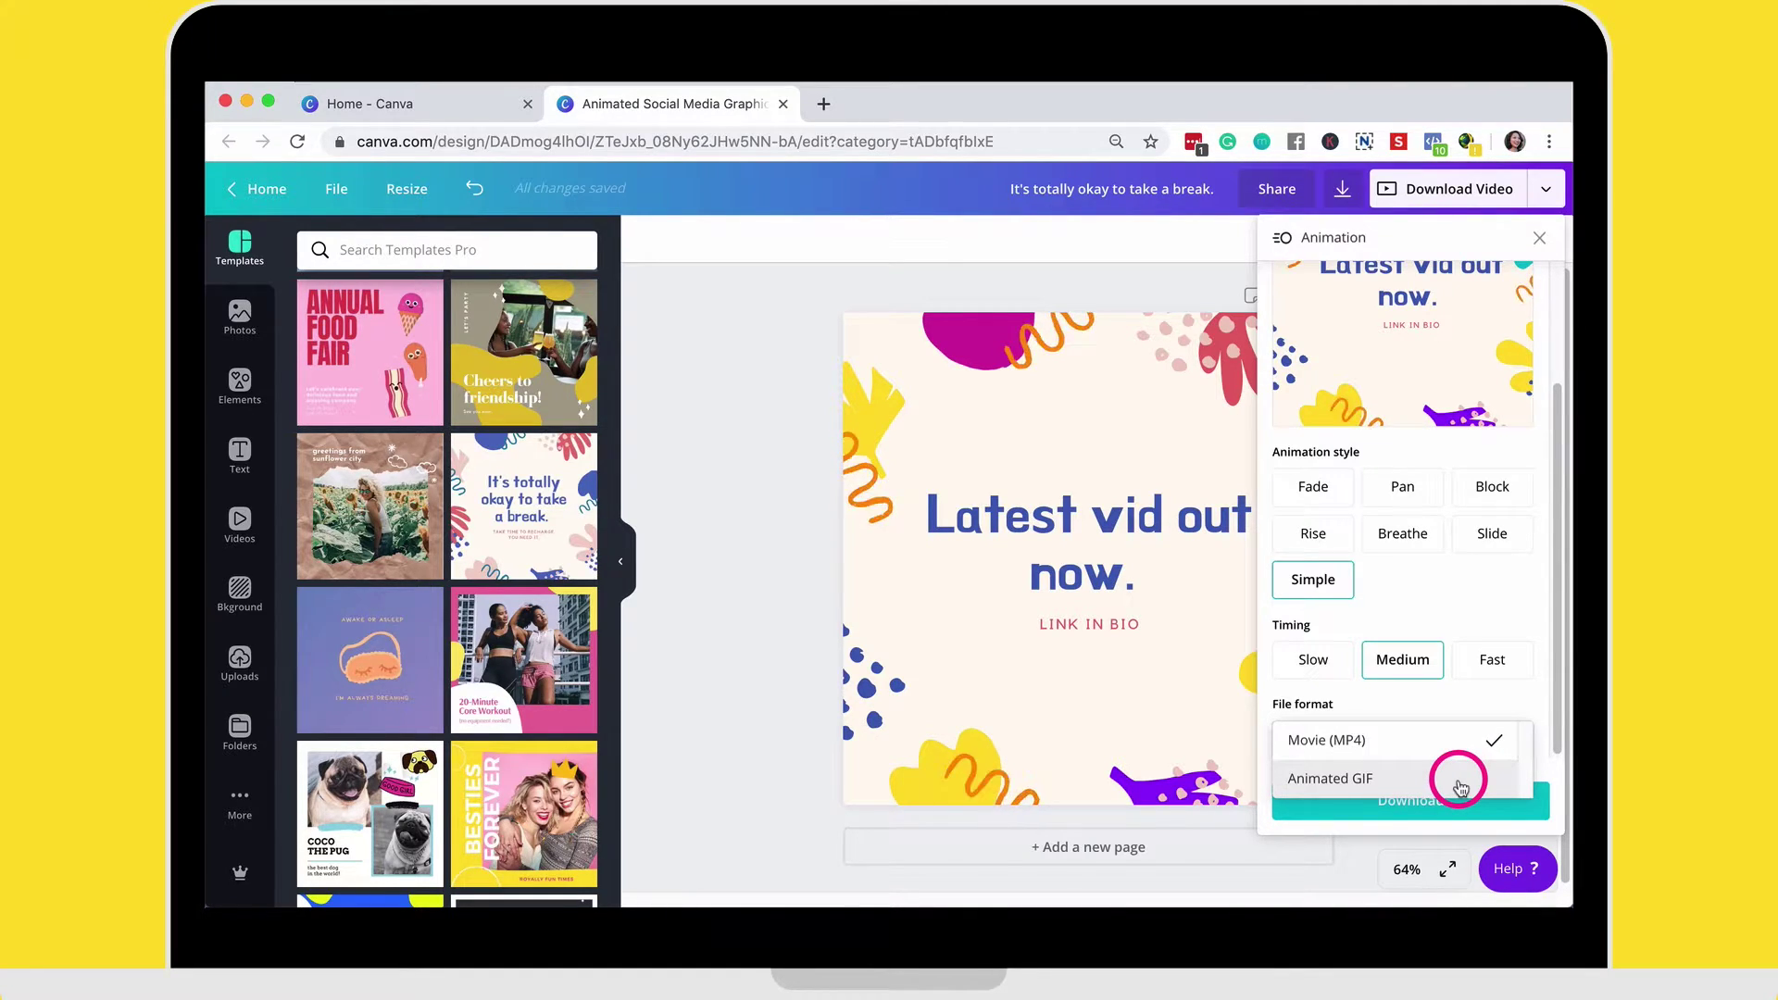
{"action": "left_click", "coordinate": [1460, 783]}
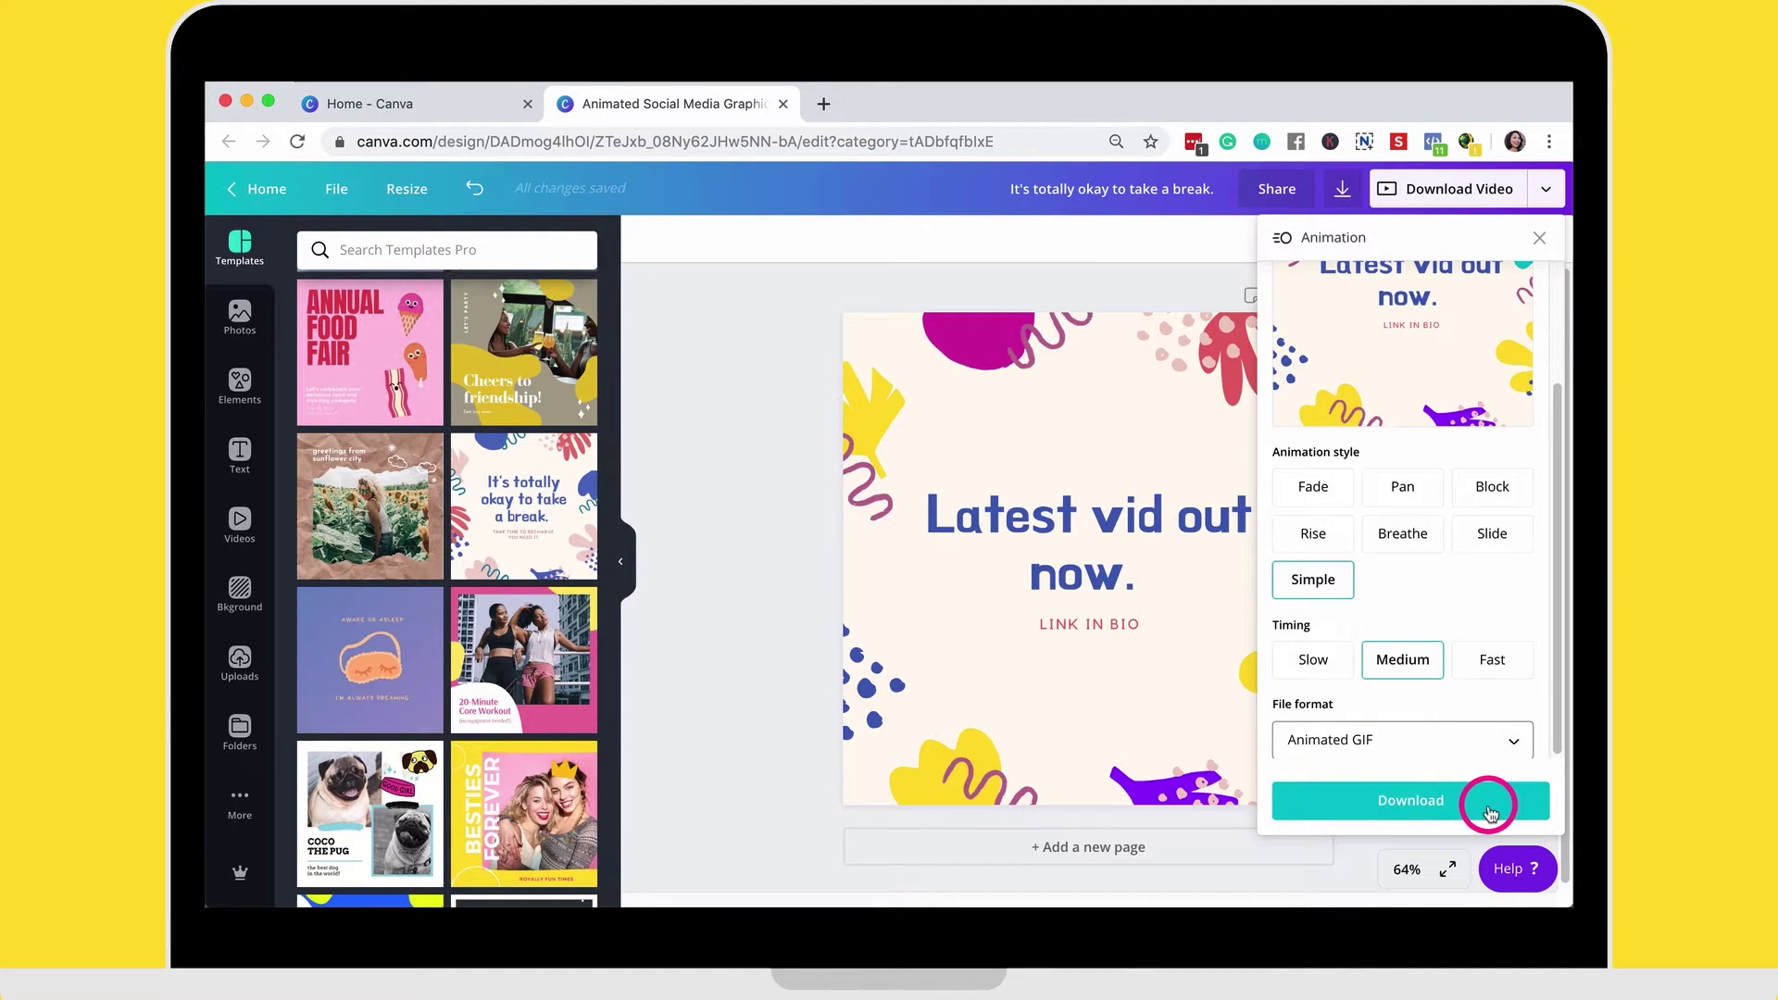
{"action": "left_click", "coordinate": [1445, 802]}
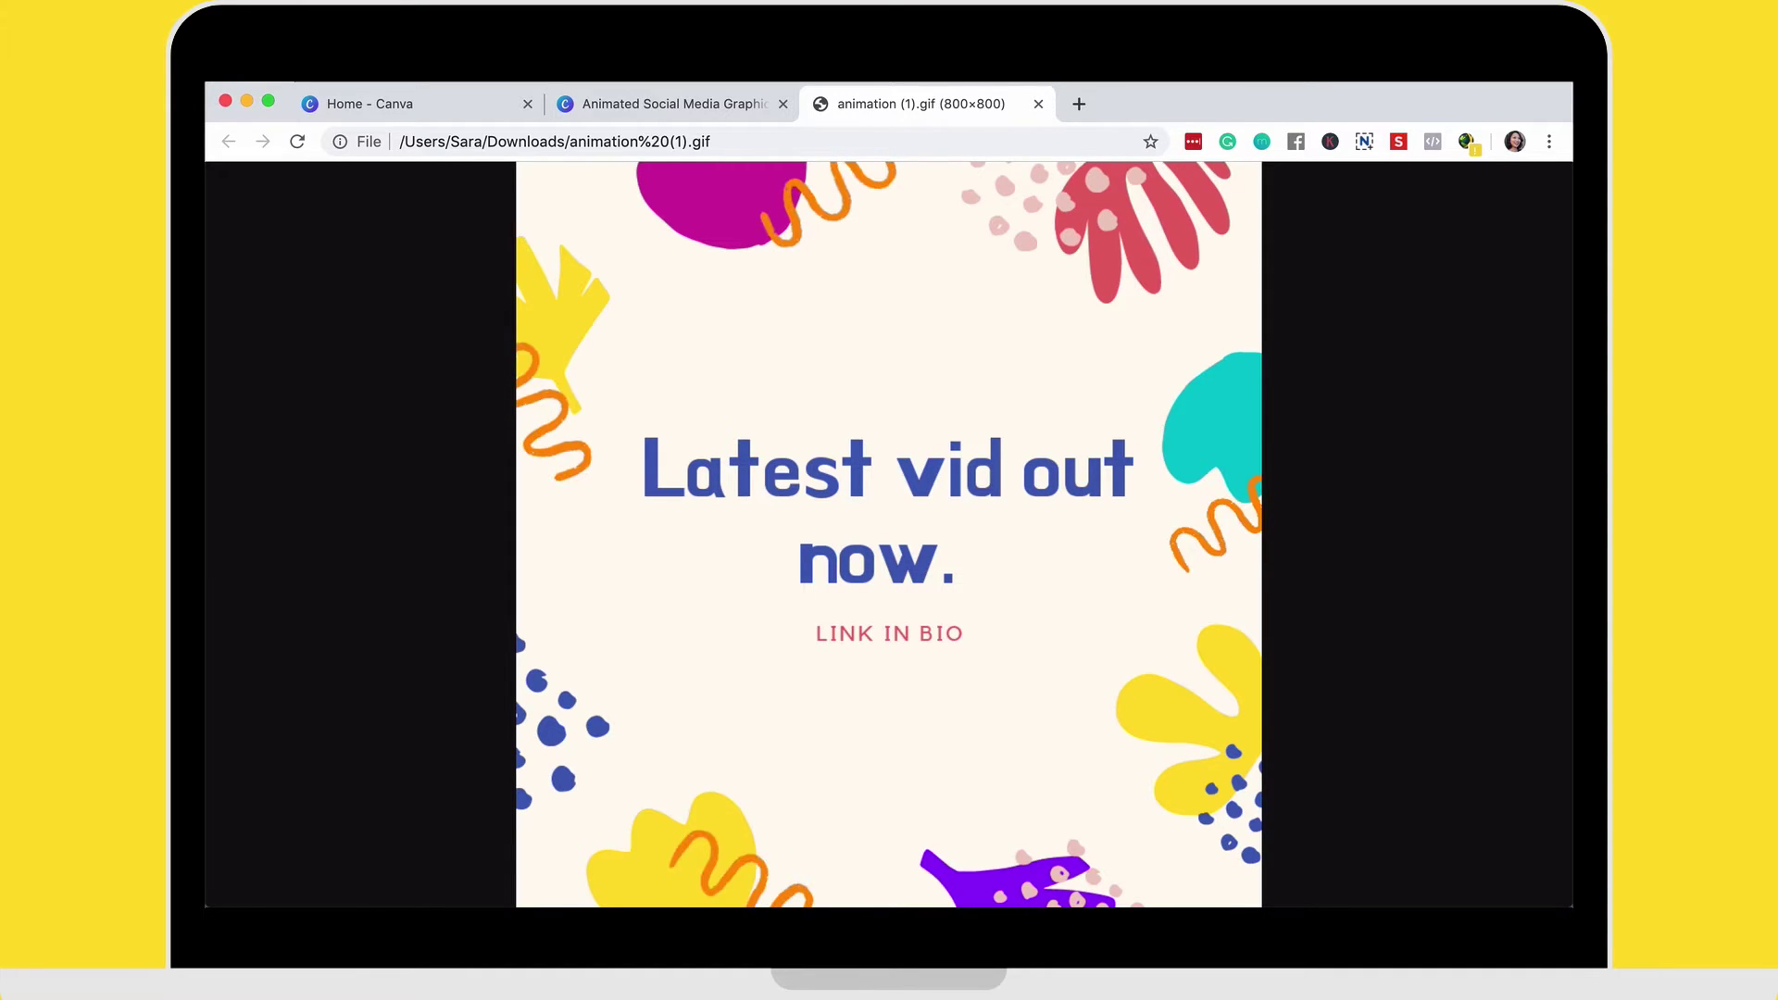
- Close the downloaded GIF's tab to return to Canva's home page
{"action": "key", "text": "super+w"}
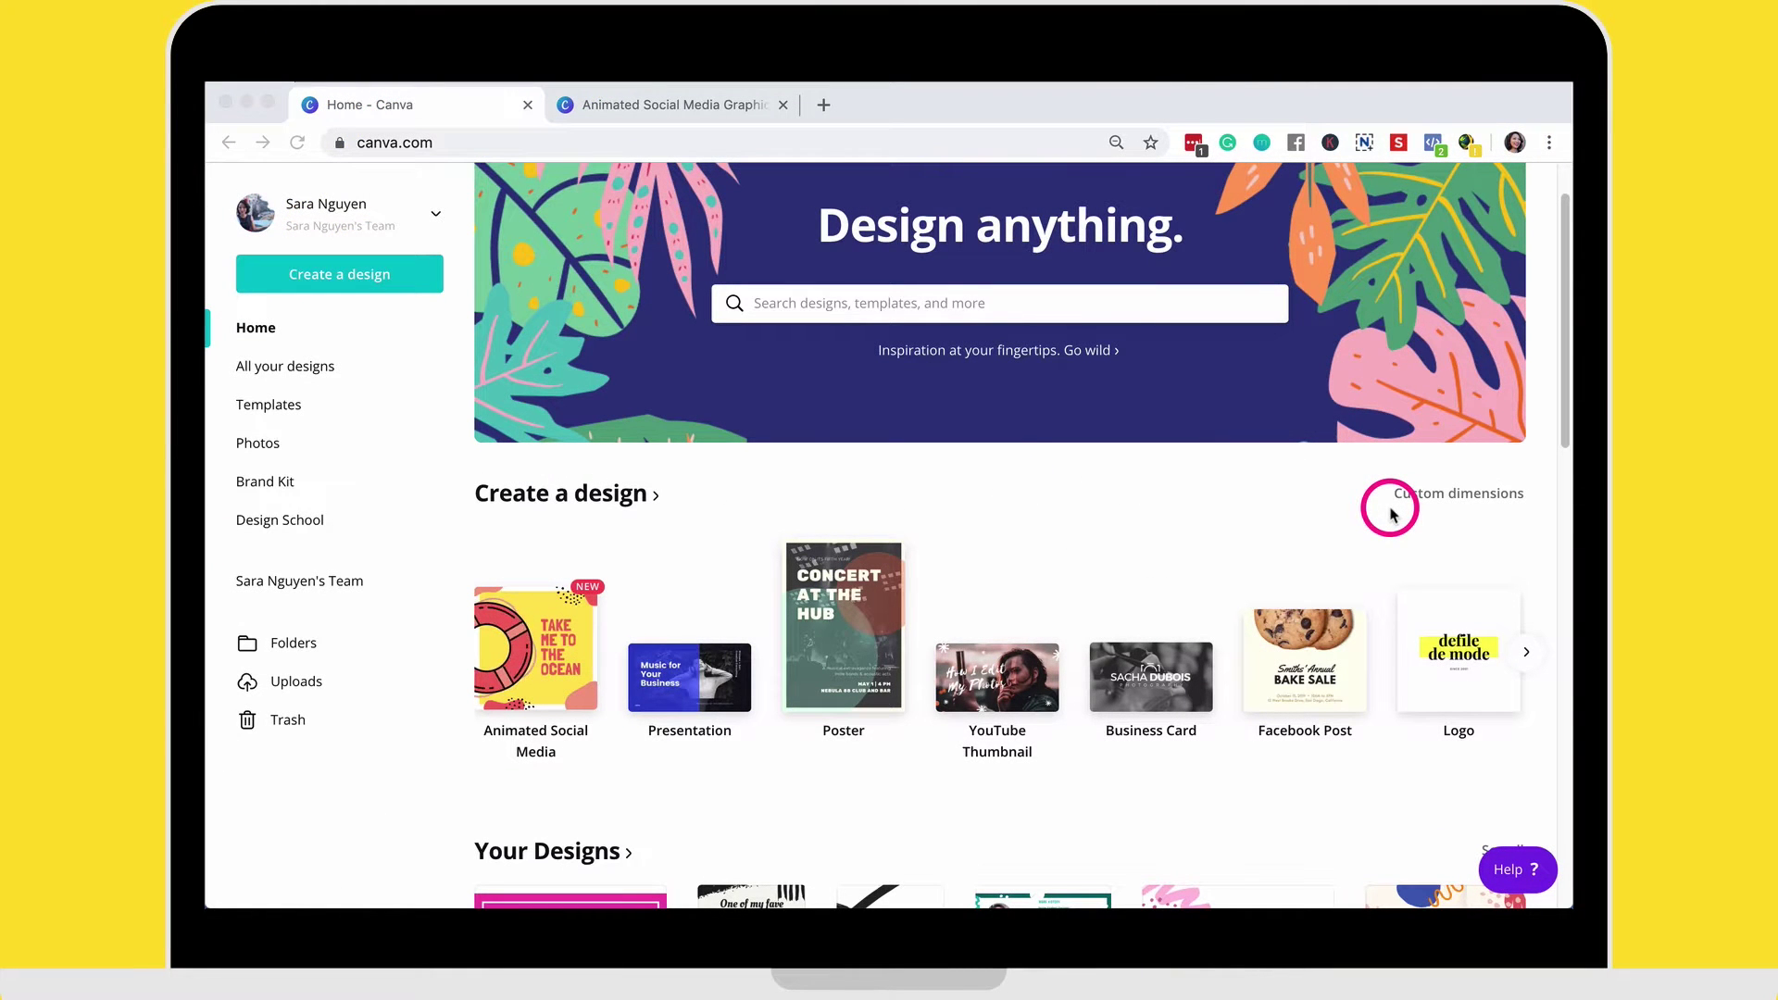
- Create a new custom-size design of 1920 × 1920 px
{"action": "left_click", "coordinate": [1456, 486]}
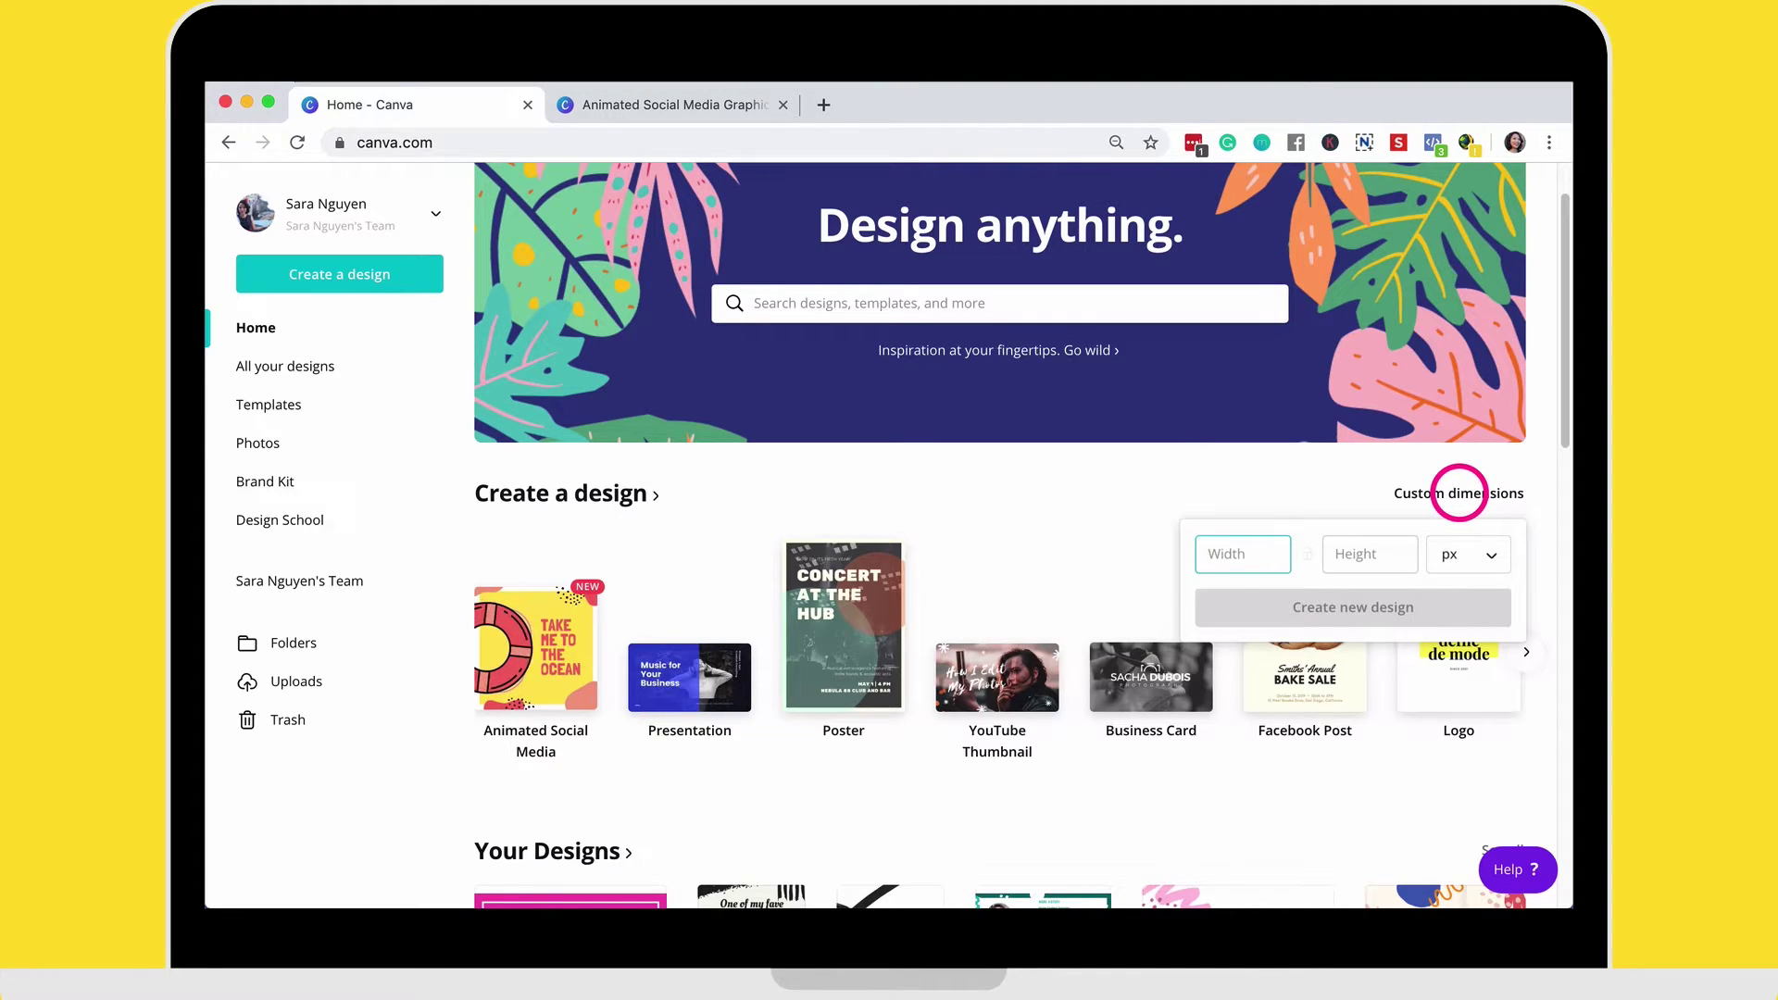
{"action": "left_click", "coordinate": [1375, 564]}
{"action": "type", "text": "1920"}
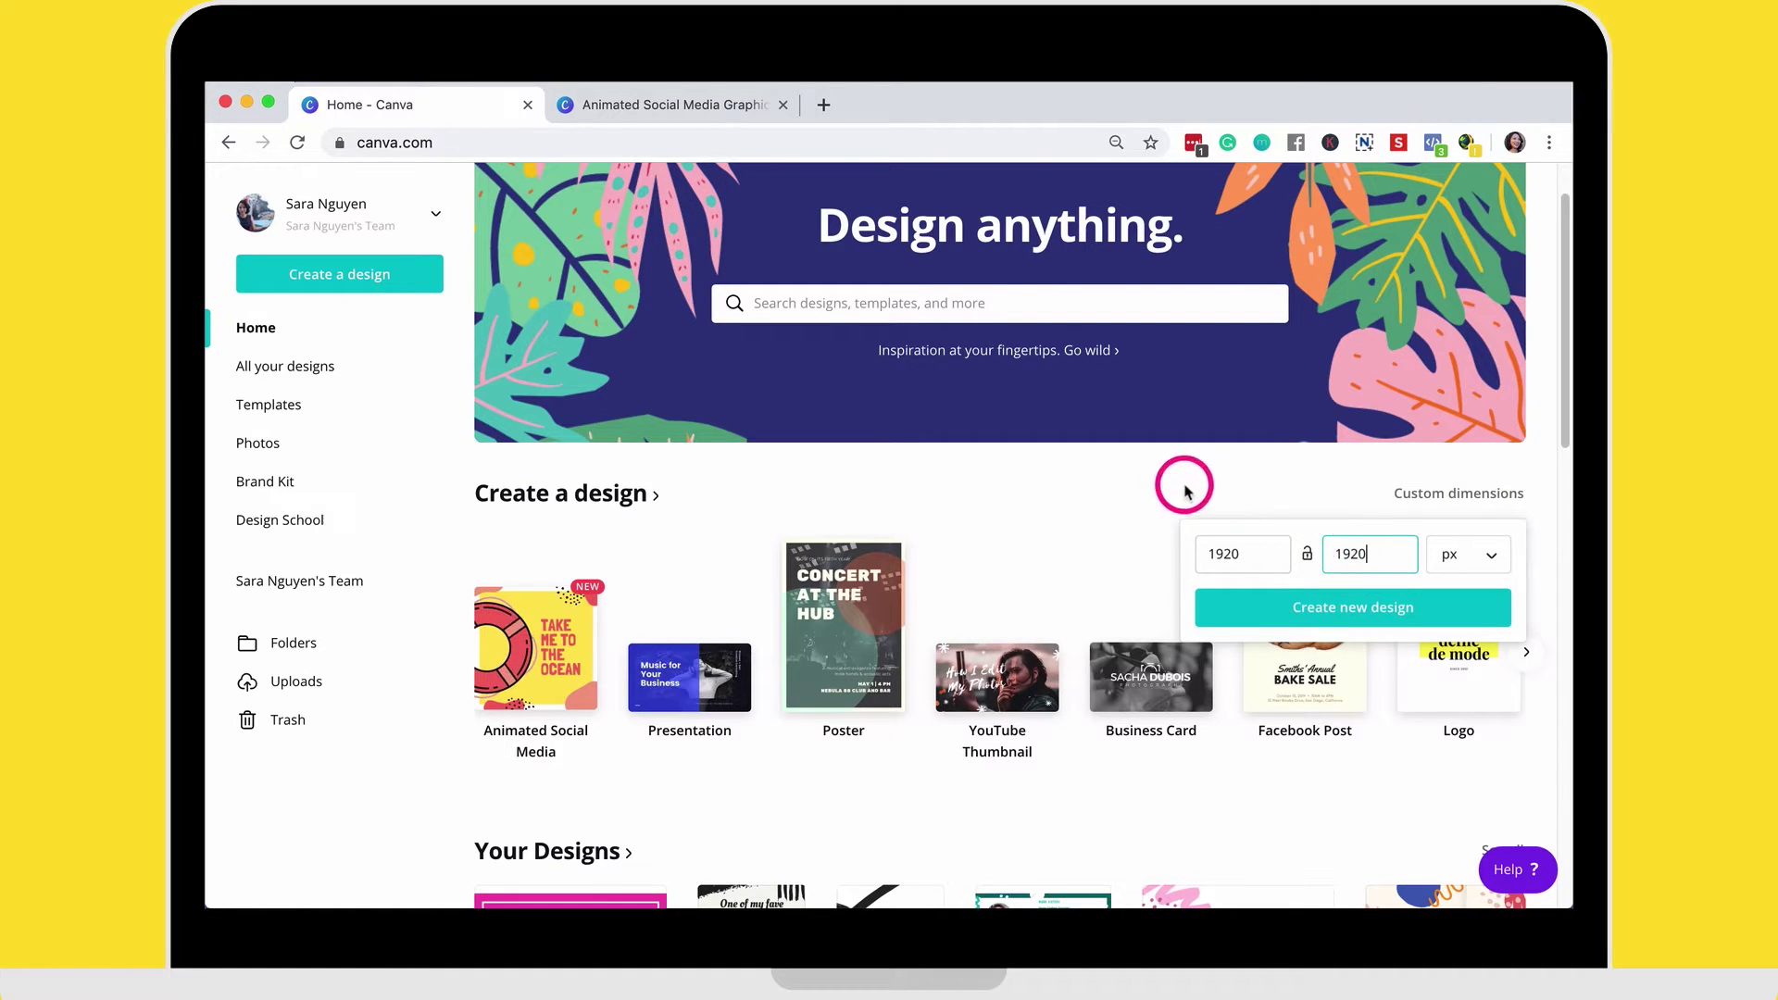
{"action": "left_click", "coordinate": [1392, 608]}
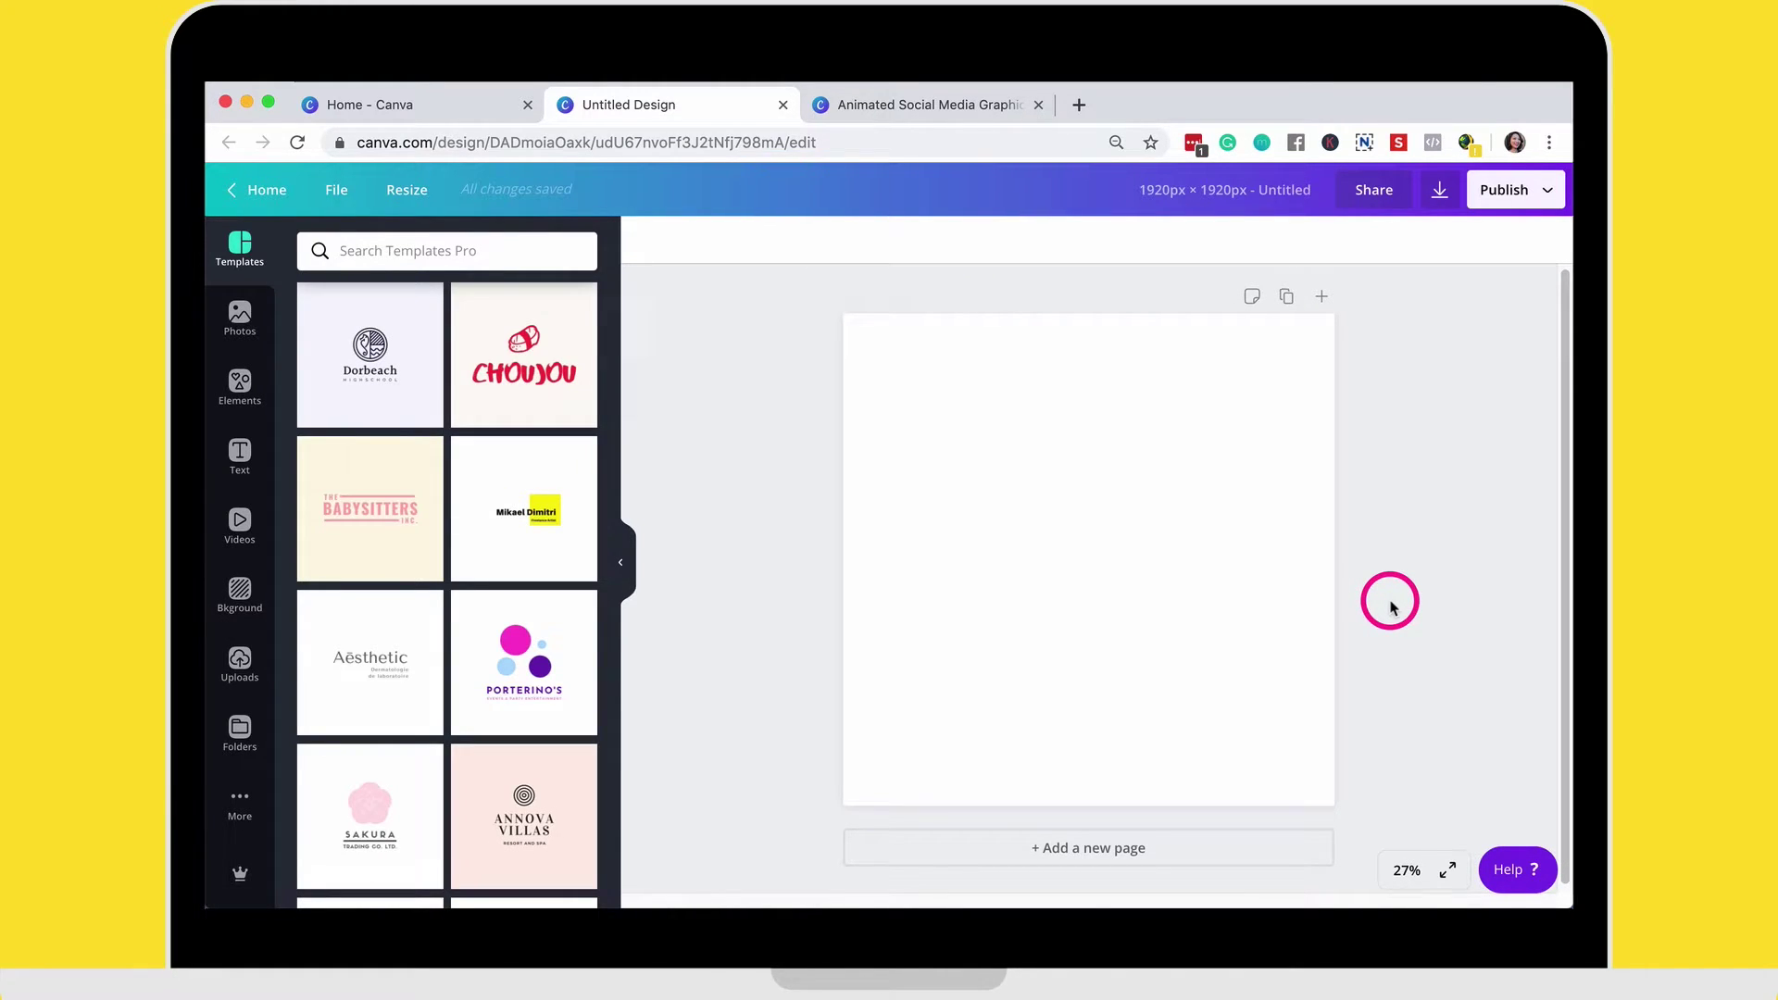
- Open the Elements library and place the cursor in its search box
{"action": "left_click", "coordinate": [239, 387]}
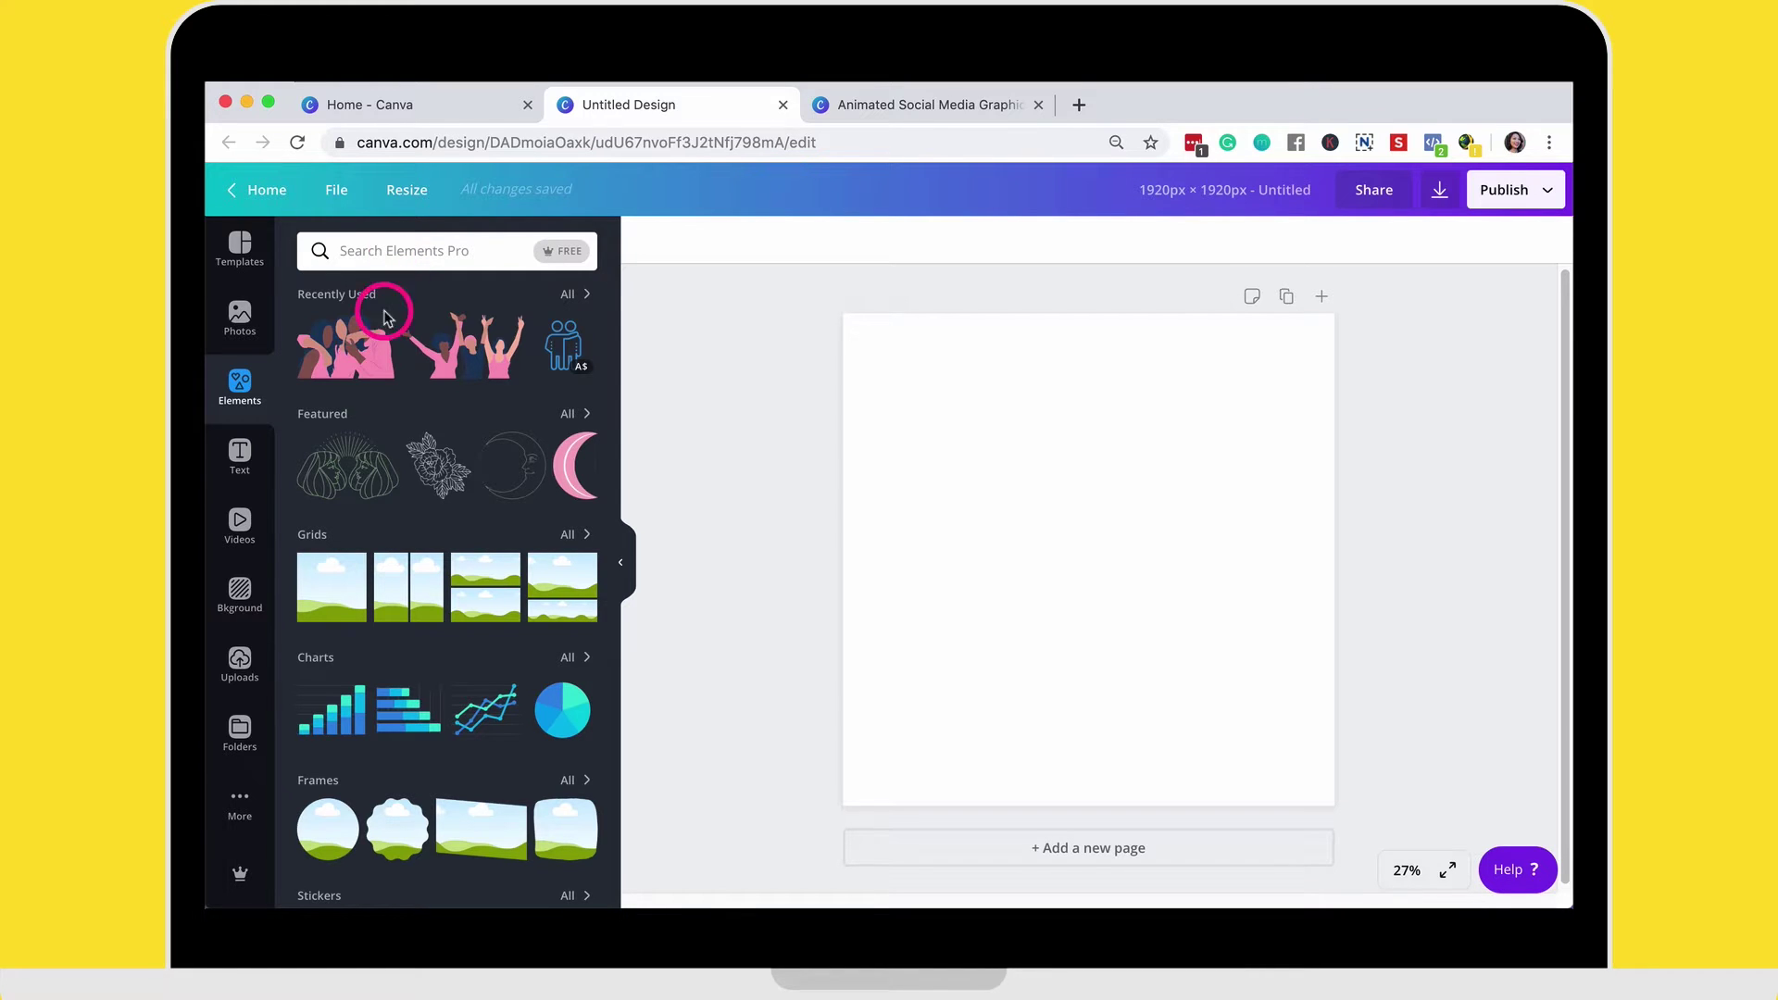
{"action": "scroll", "coordinate": [379, 370], "scroll_direction": "down", "scroll_amount": 1}
{"action": "scroll", "coordinate": [393, 460], "scroll_direction": "down", "scroll_amount": 5}
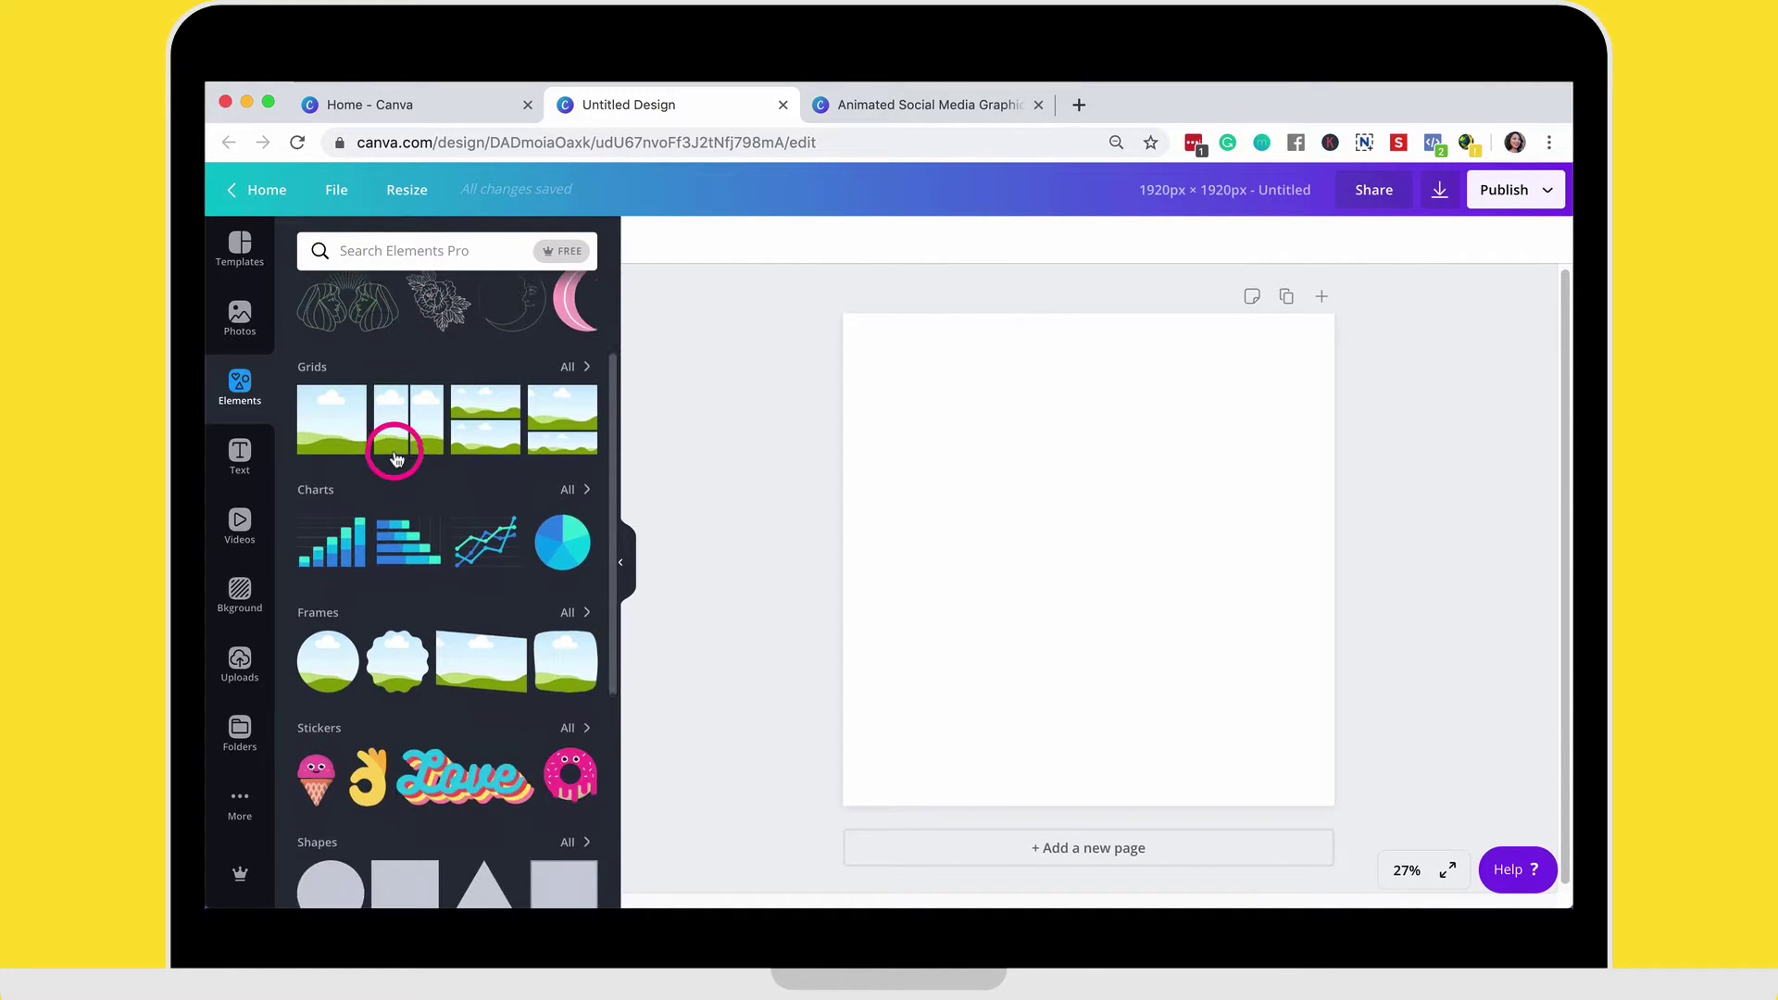
{"action": "left_click", "coordinate": [395, 251]}
- Search Elements for 'stickers' and add the heart speech-bubble sticker to the design
{"action": "type", "text": "st"}
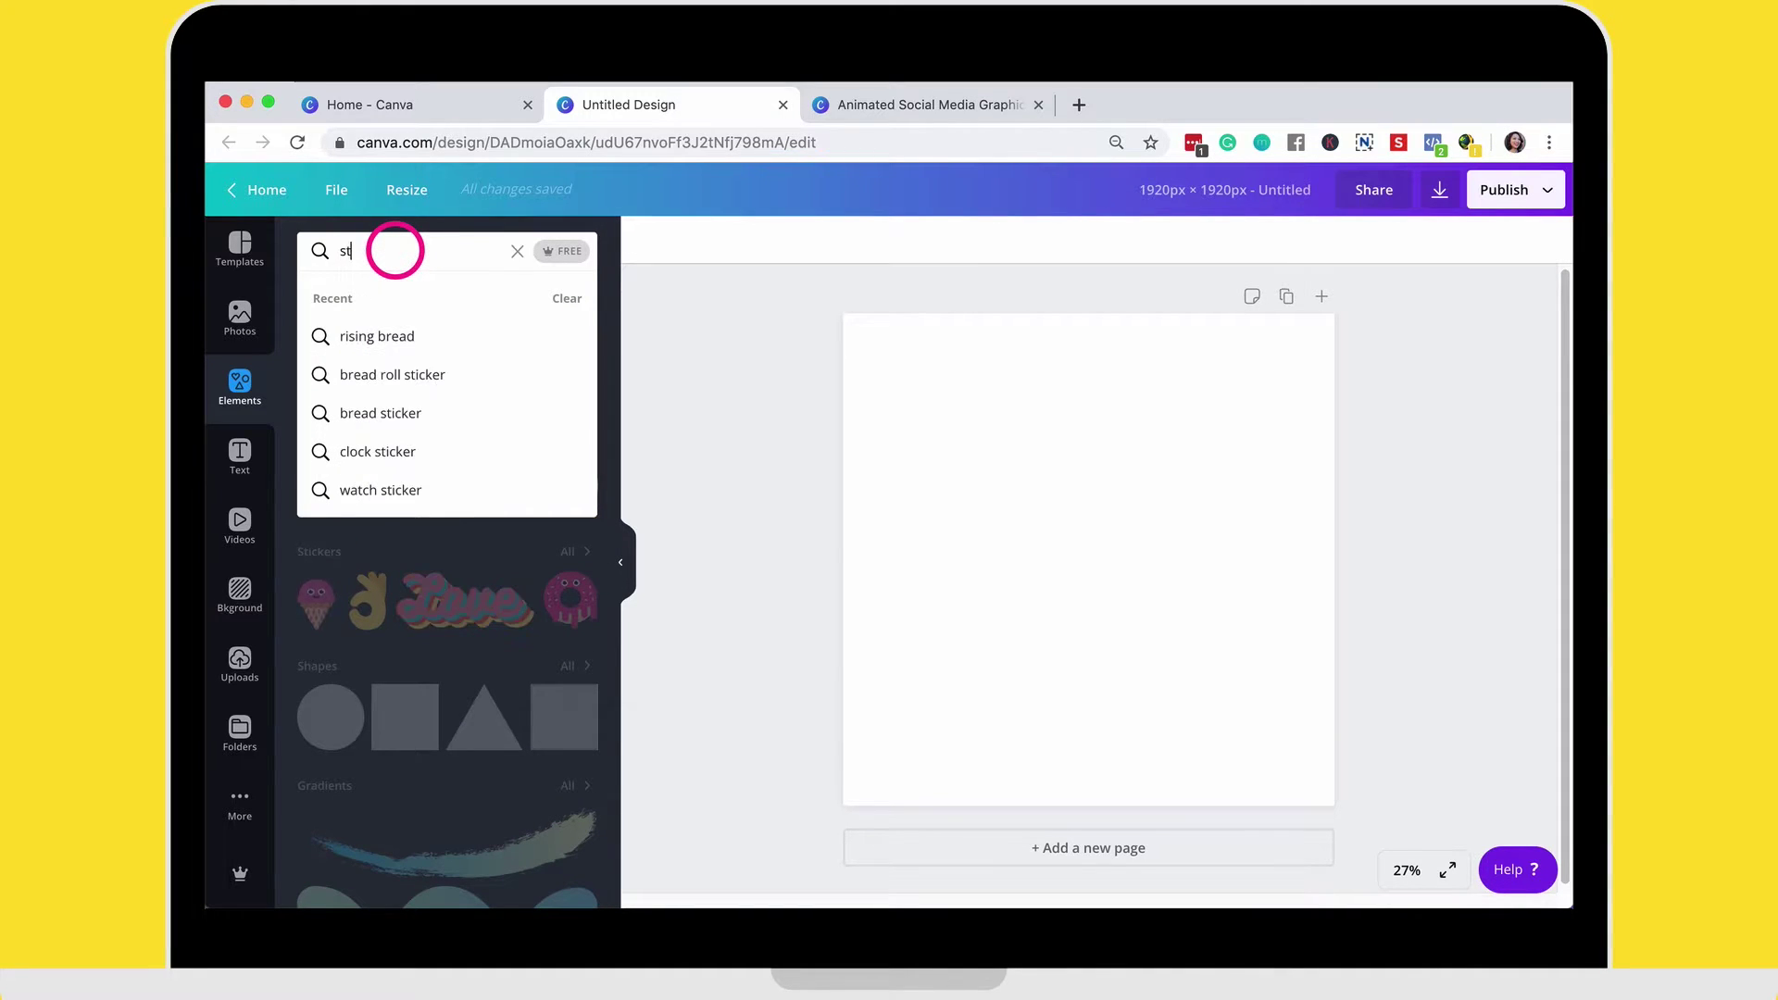
{"action": "type", "text": "ickers"}
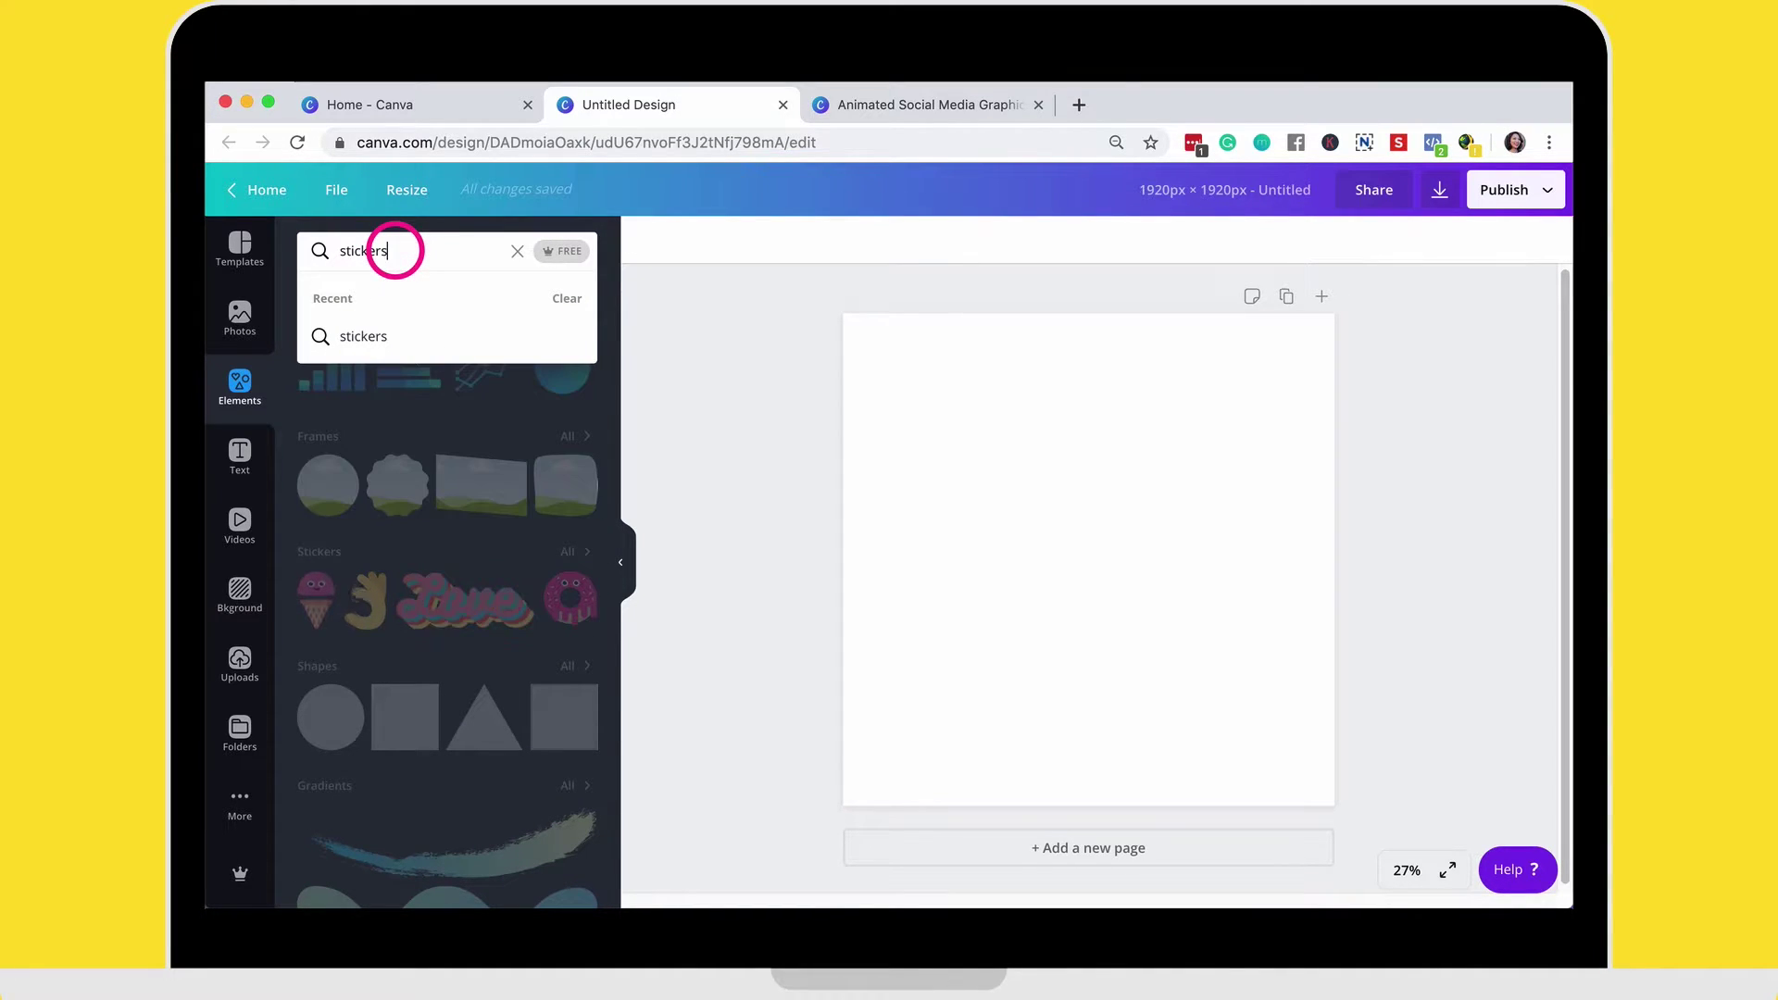
{"action": "left_click", "coordinate": [402, 337]}
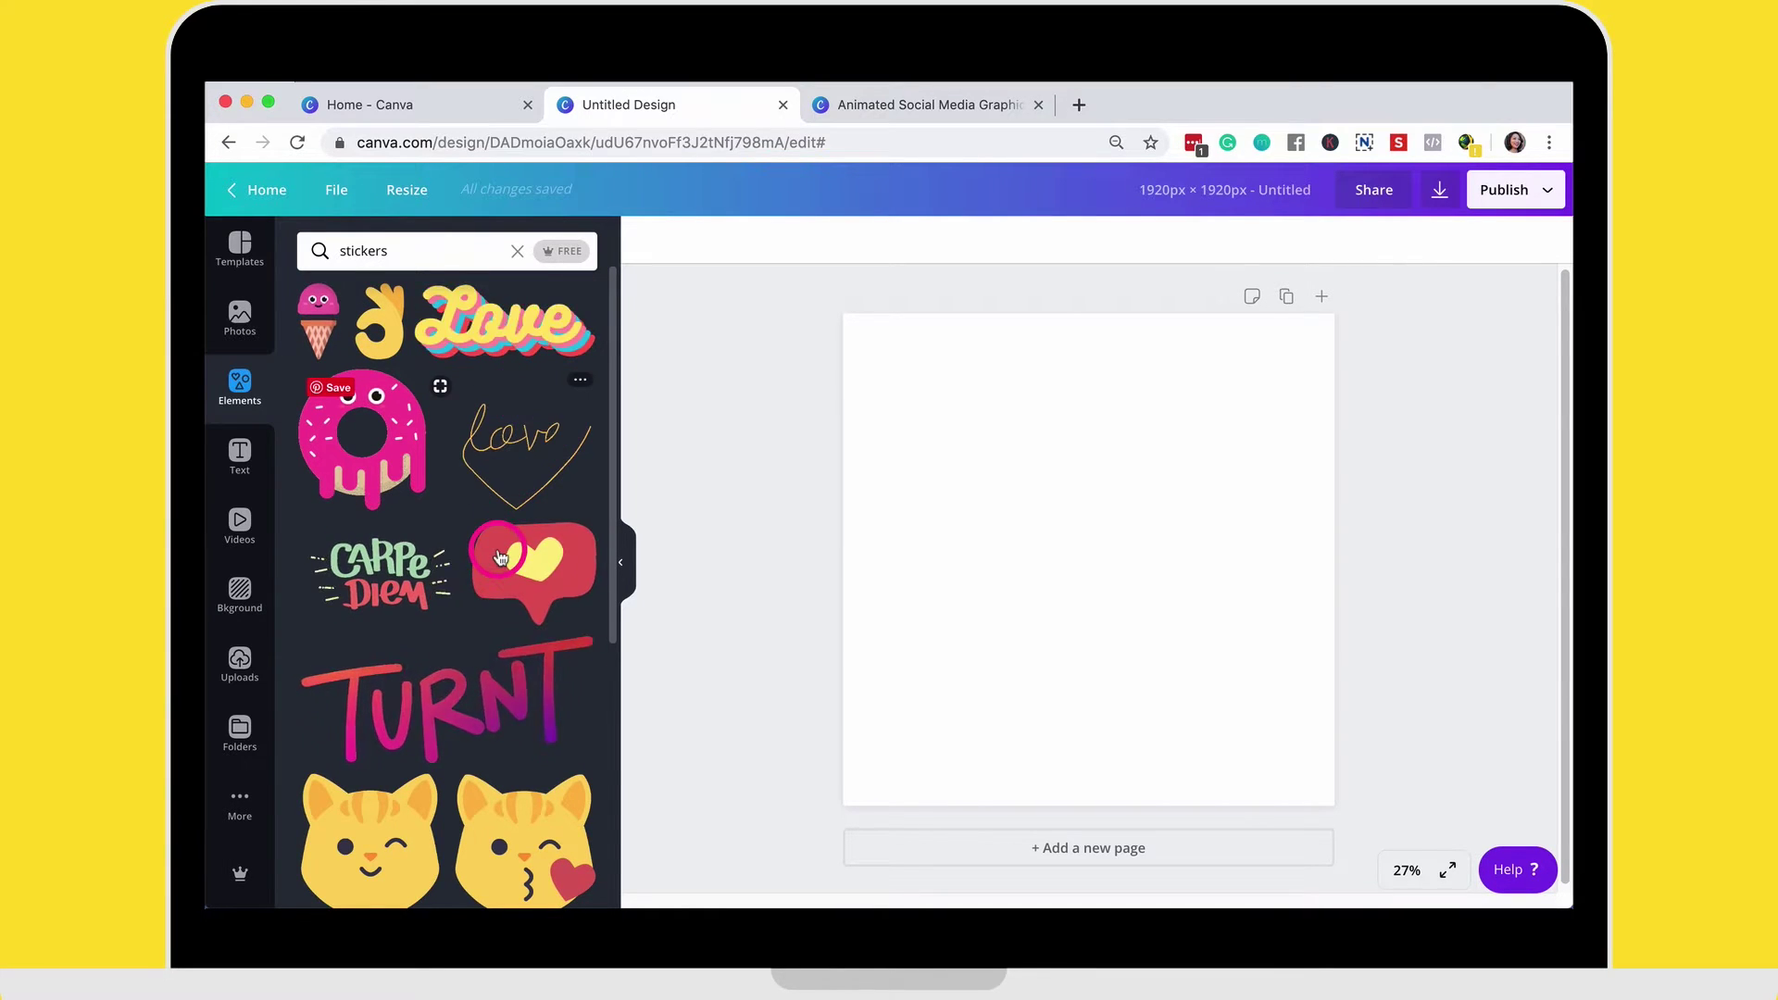
{"action": "scroll", "coordinate": [523, 435], "scroll_direction": "down", "scroll_amount": 3}
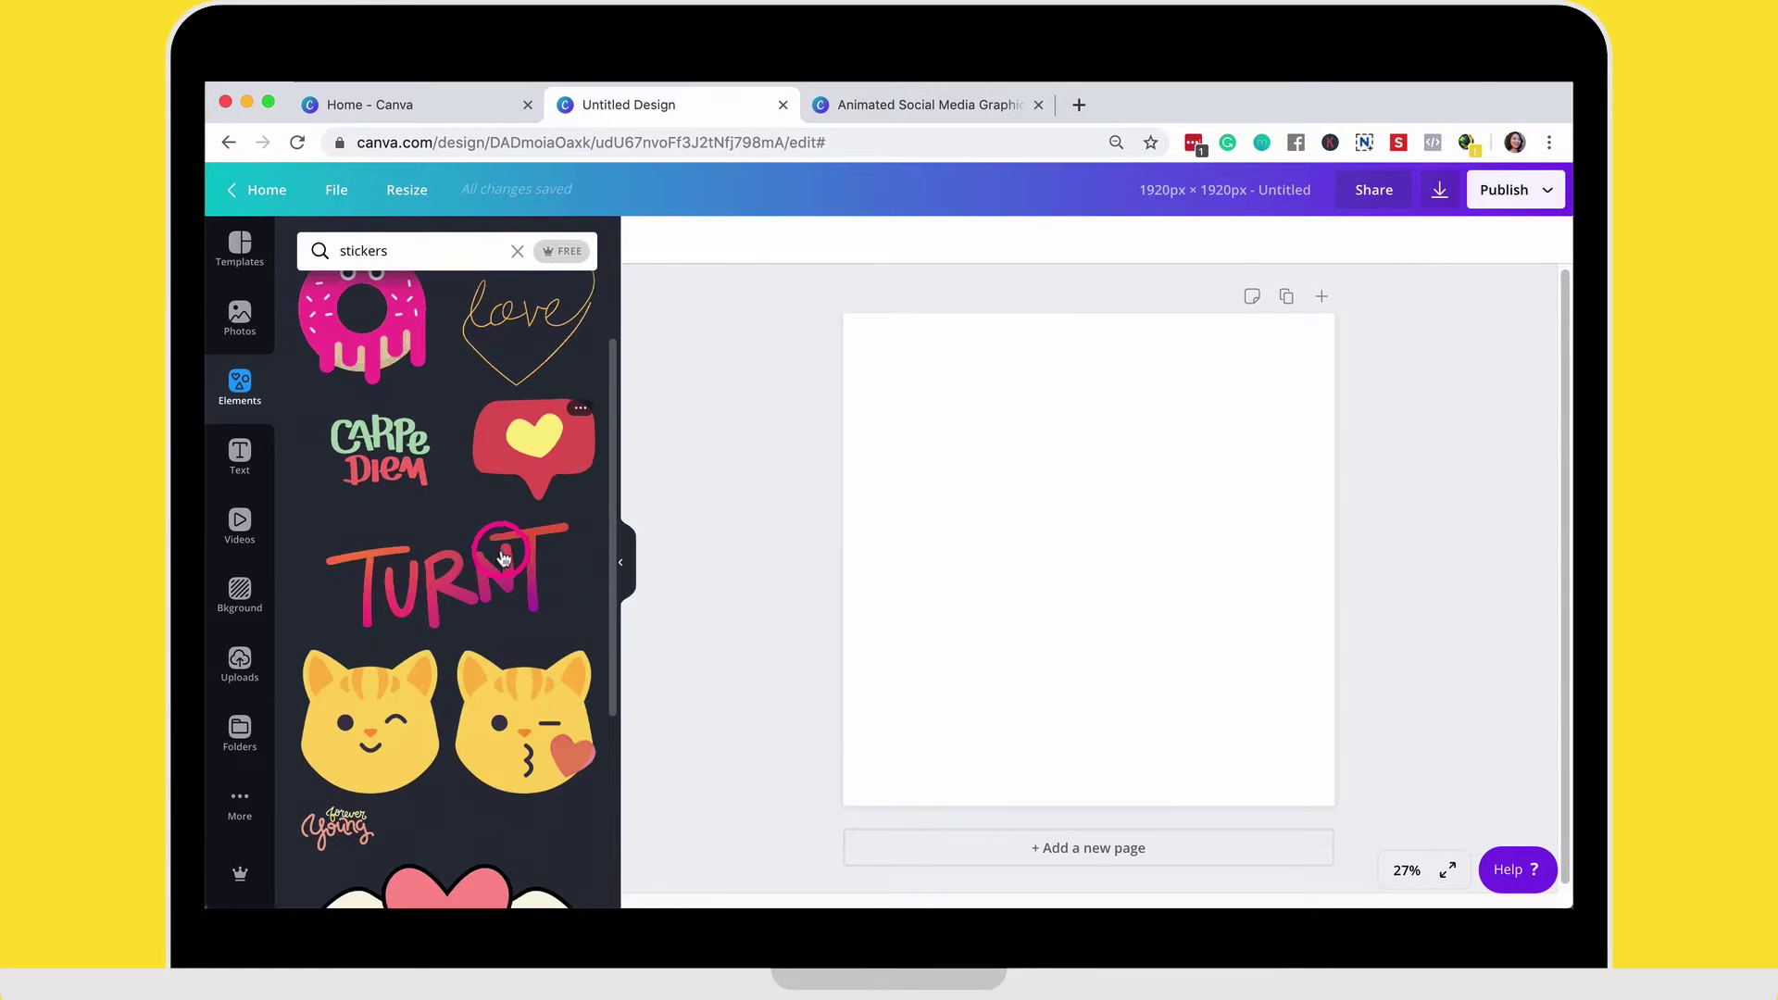
{"action": "left_click", "coordinate": [533, 439]}
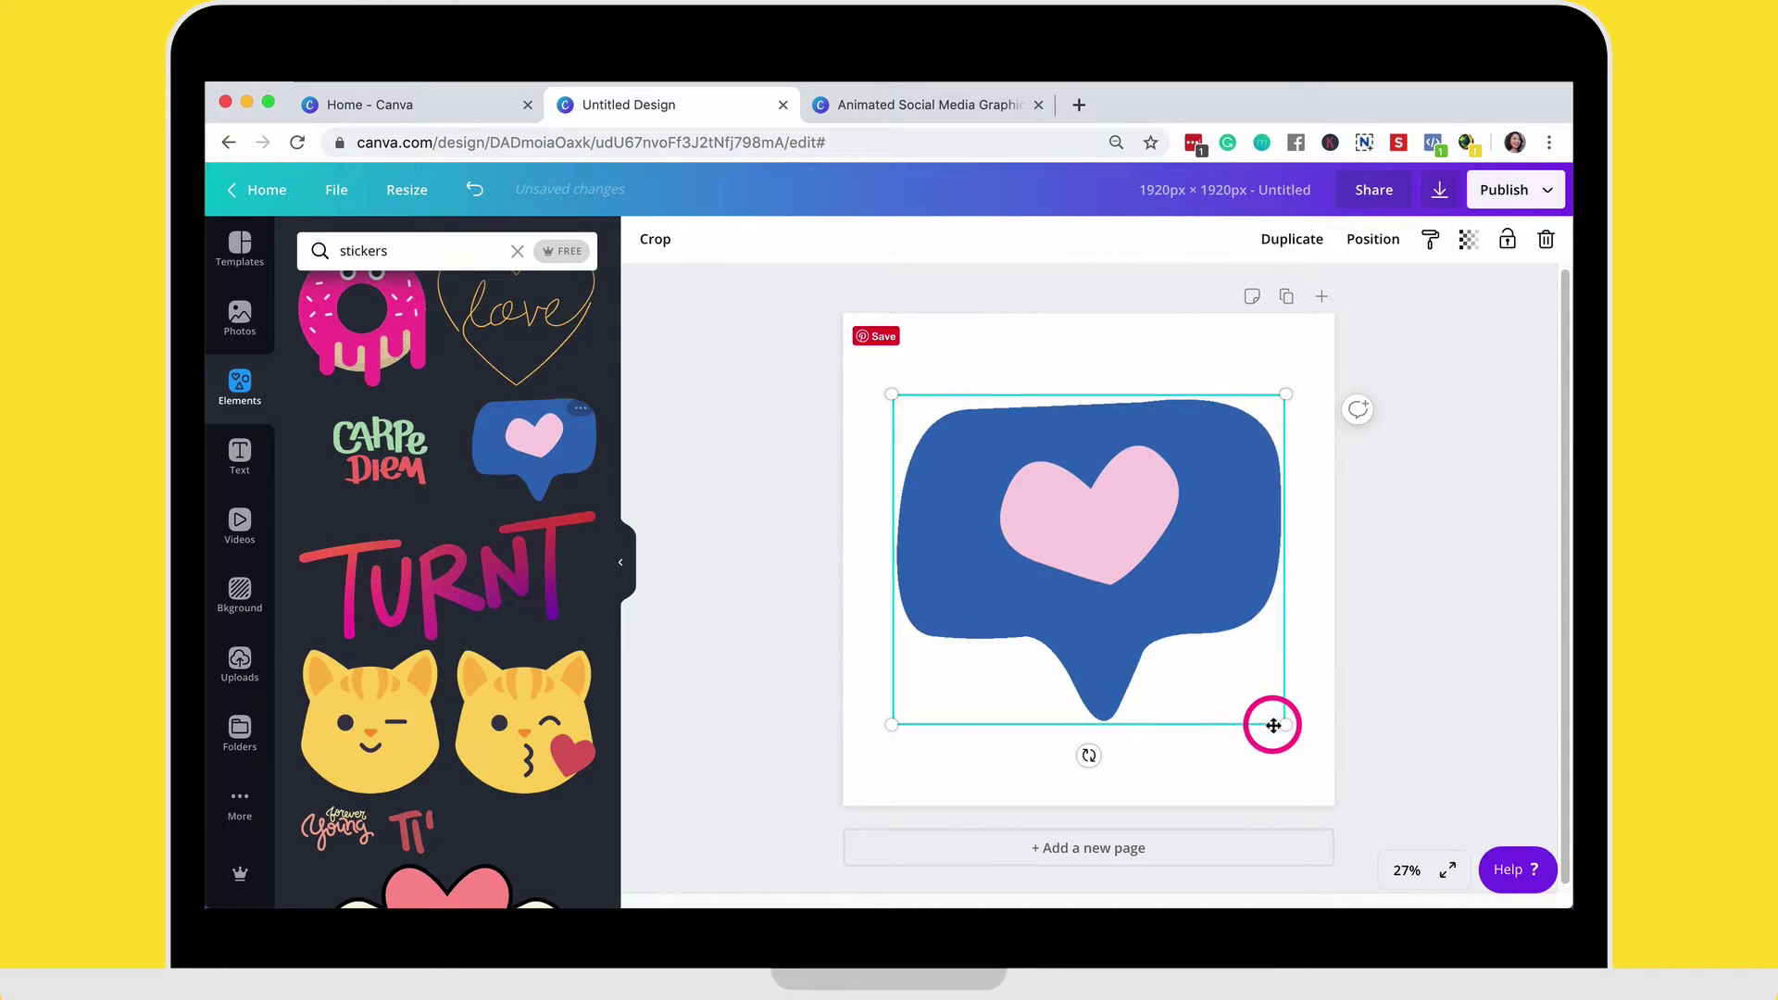
- Shrink the heart speech-bubble sticker and move it toward the page centre
{"action": "left_click_drag", "start_coordinate": [1279, 714], "coordinate": [1122, 582]}
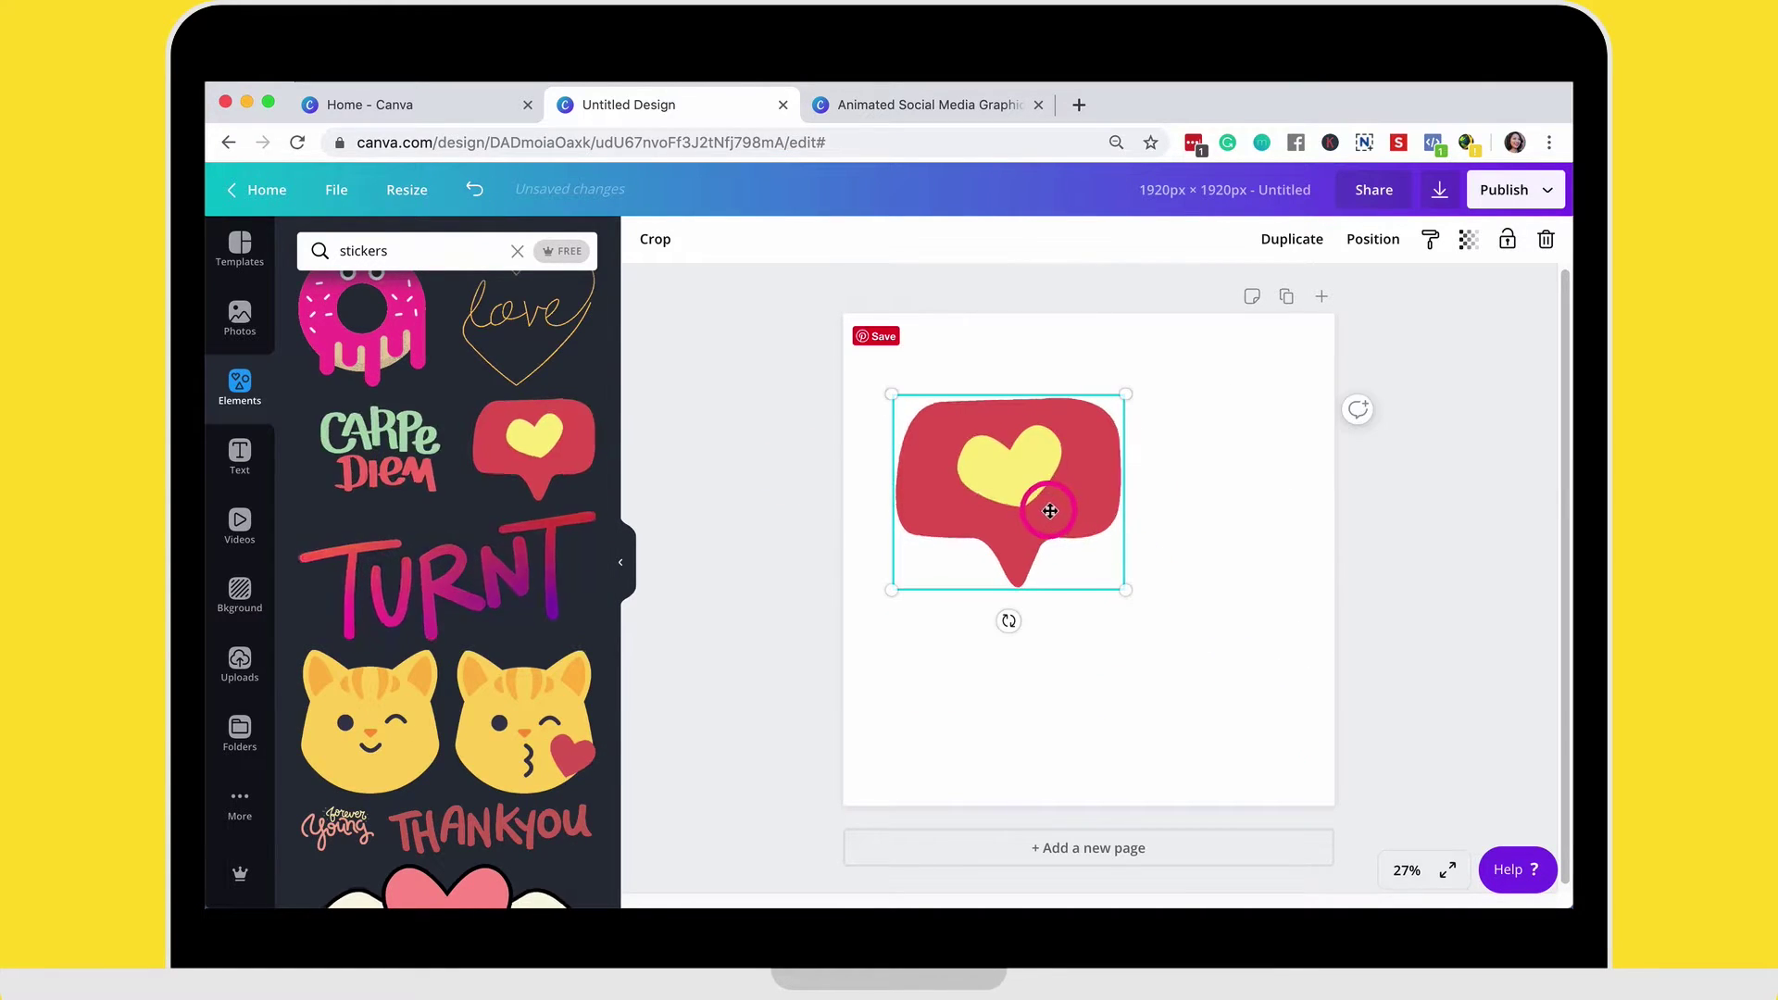
{"action": "left_click_drag", "start_coordinate": [1047, 503], "coordinate": [1111, 534]}
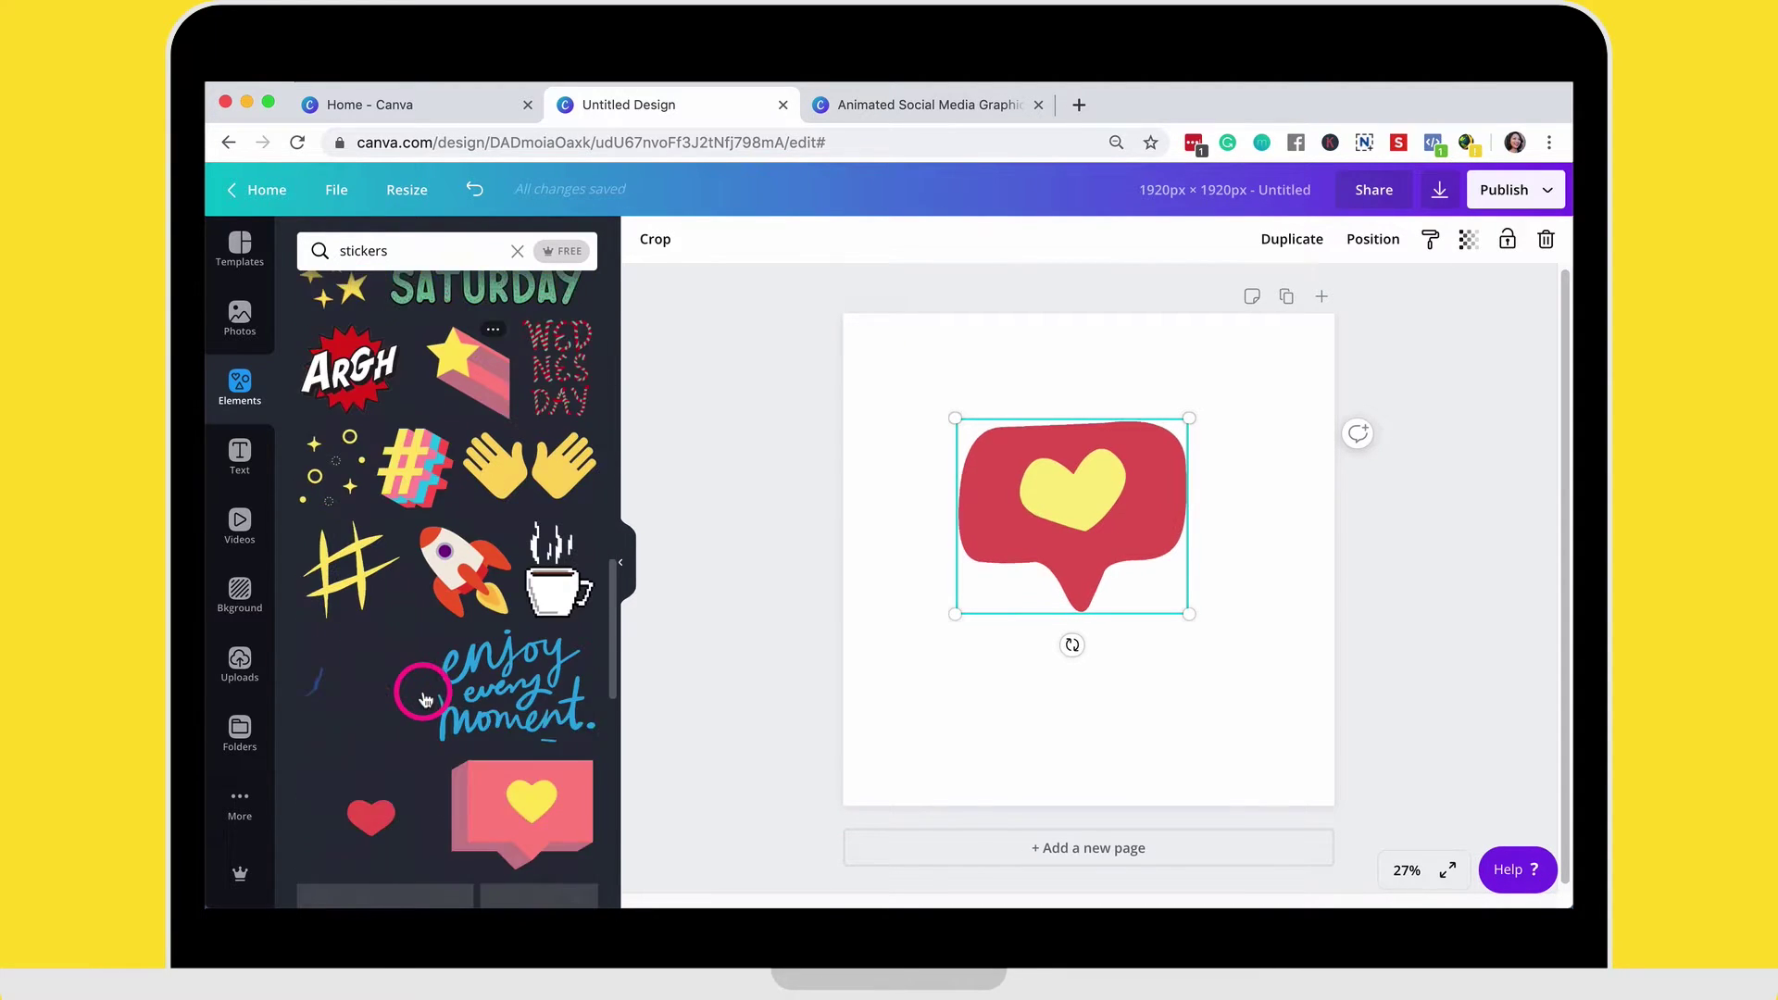
{"action": "scroll", "coordinate": [435, 699], "scroll_direction": "down", "scroll_amount": 2}
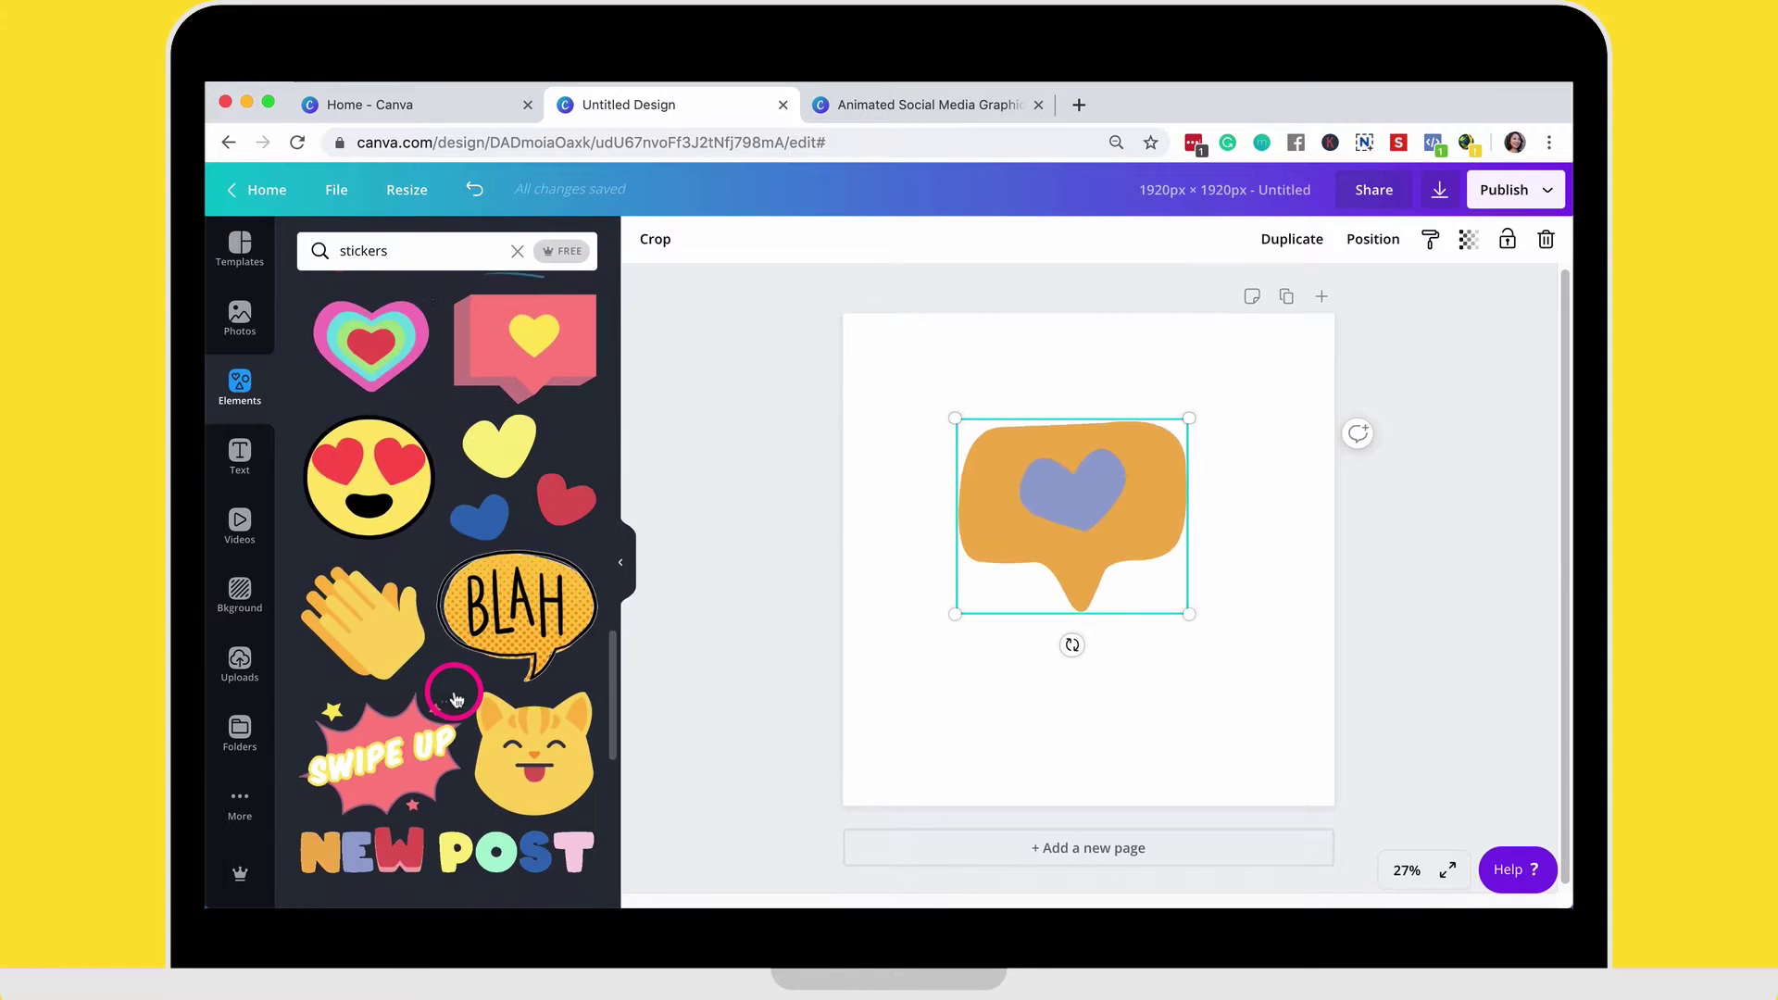
{"action": "scroll", "coordinate": [454, 694], "scroll_direction": "down", "scroll_amount": 4}
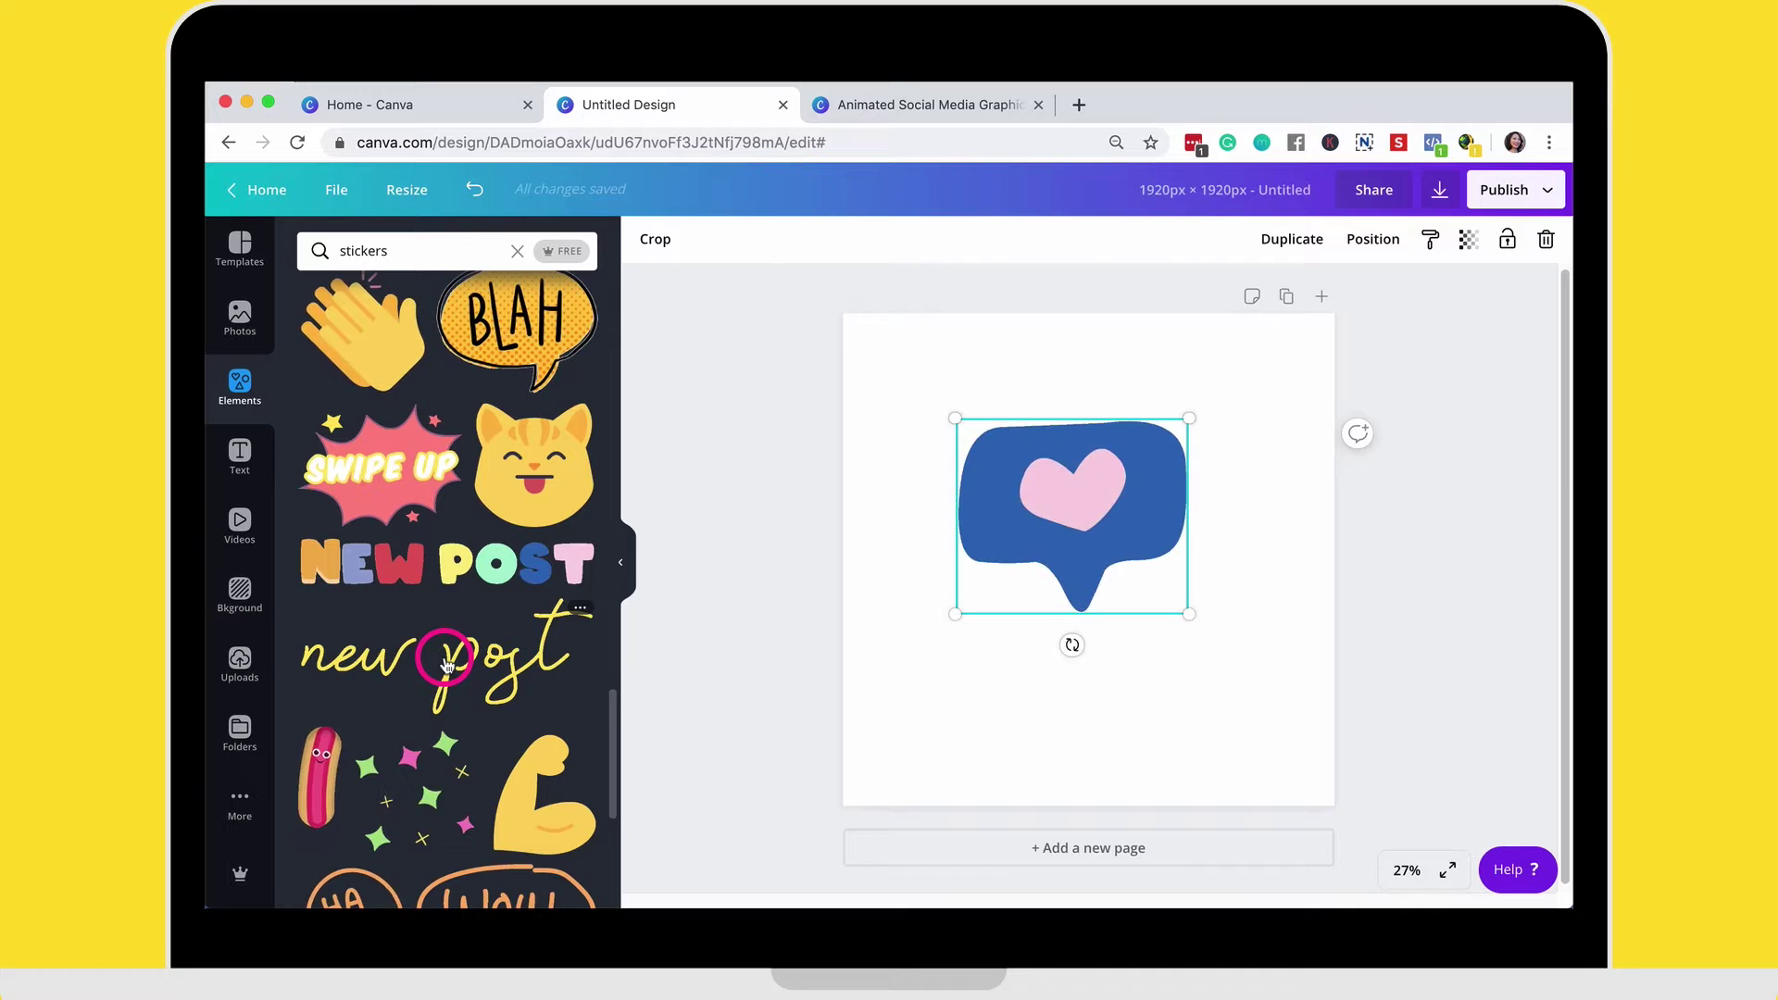
{"action": "scroll", "coordinate": [448, 661], "scroll_direction": "down", "scroll_amount": 4}
{"action": "scroll", "coordinate": [451, 658], "scroll_direction": "down", "scroll_amount": 10}
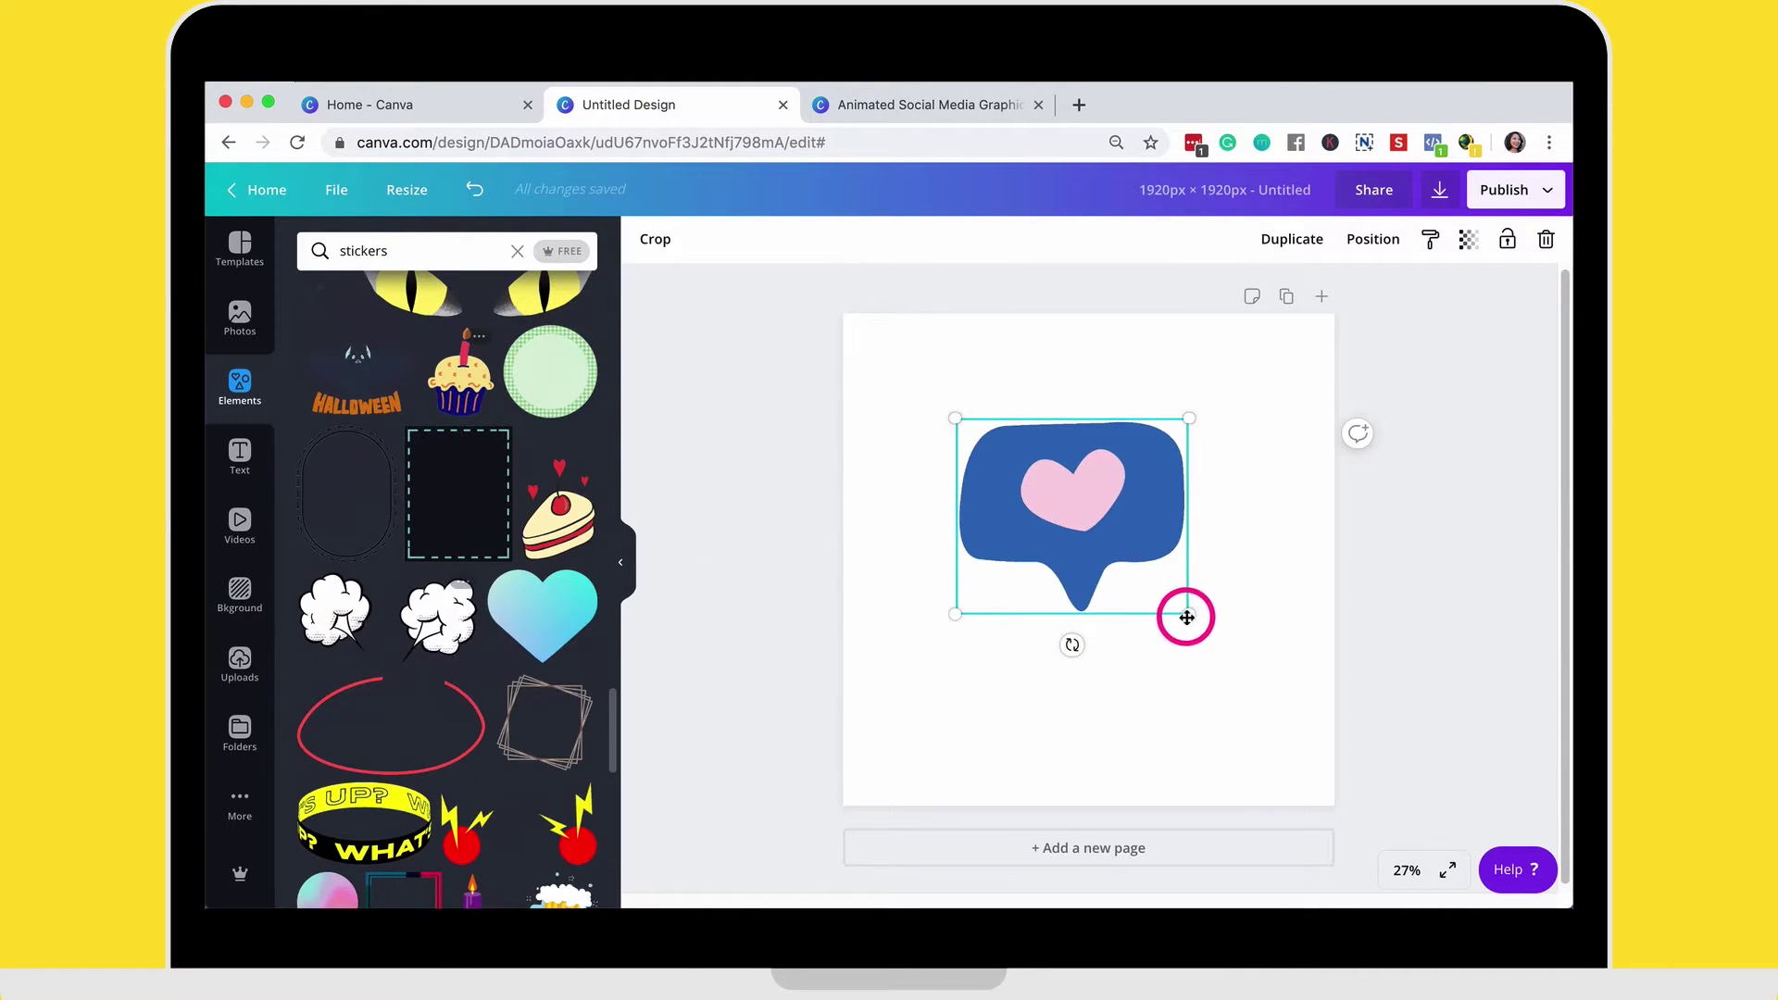
- Place the heart bubble at the top centre and add the animated WOW sticker centred beneath it
{"action": "left_click_drag", "start_coordinate": [1189, 614], "coordinate": [1137, 428]}
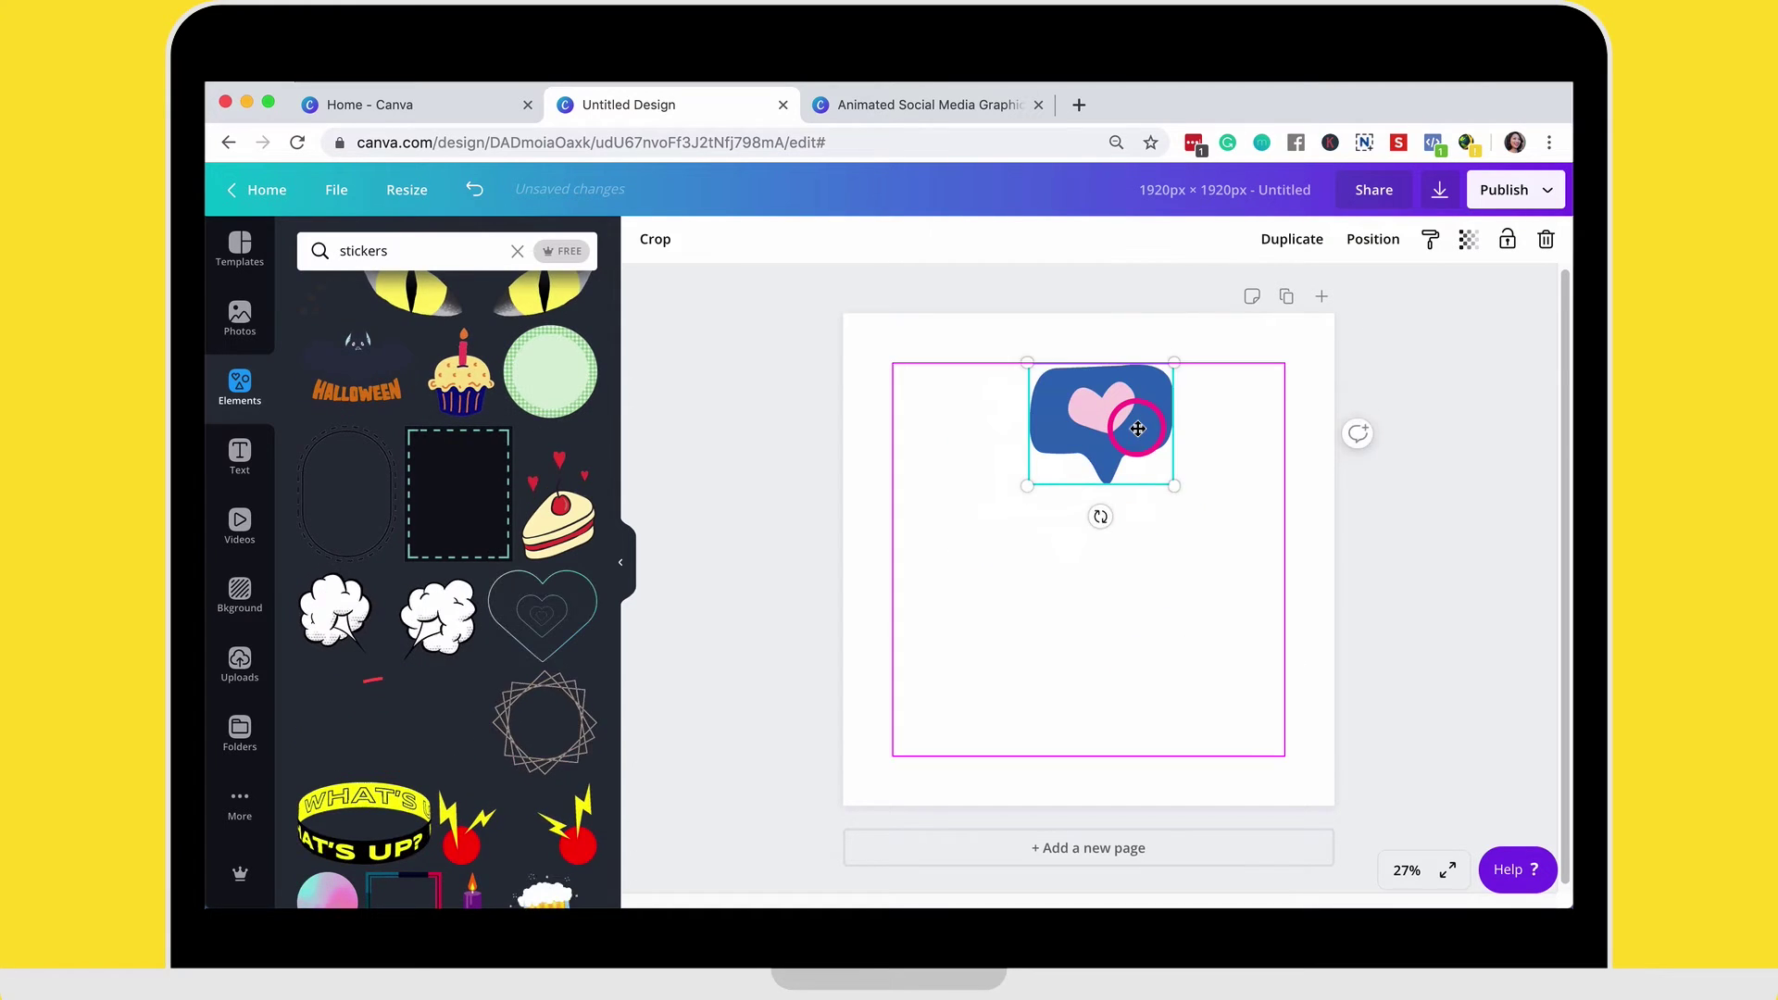
{"action": "left_click_drag", "start_coordinate": [550, 658], "coordinate": [507, 653]}
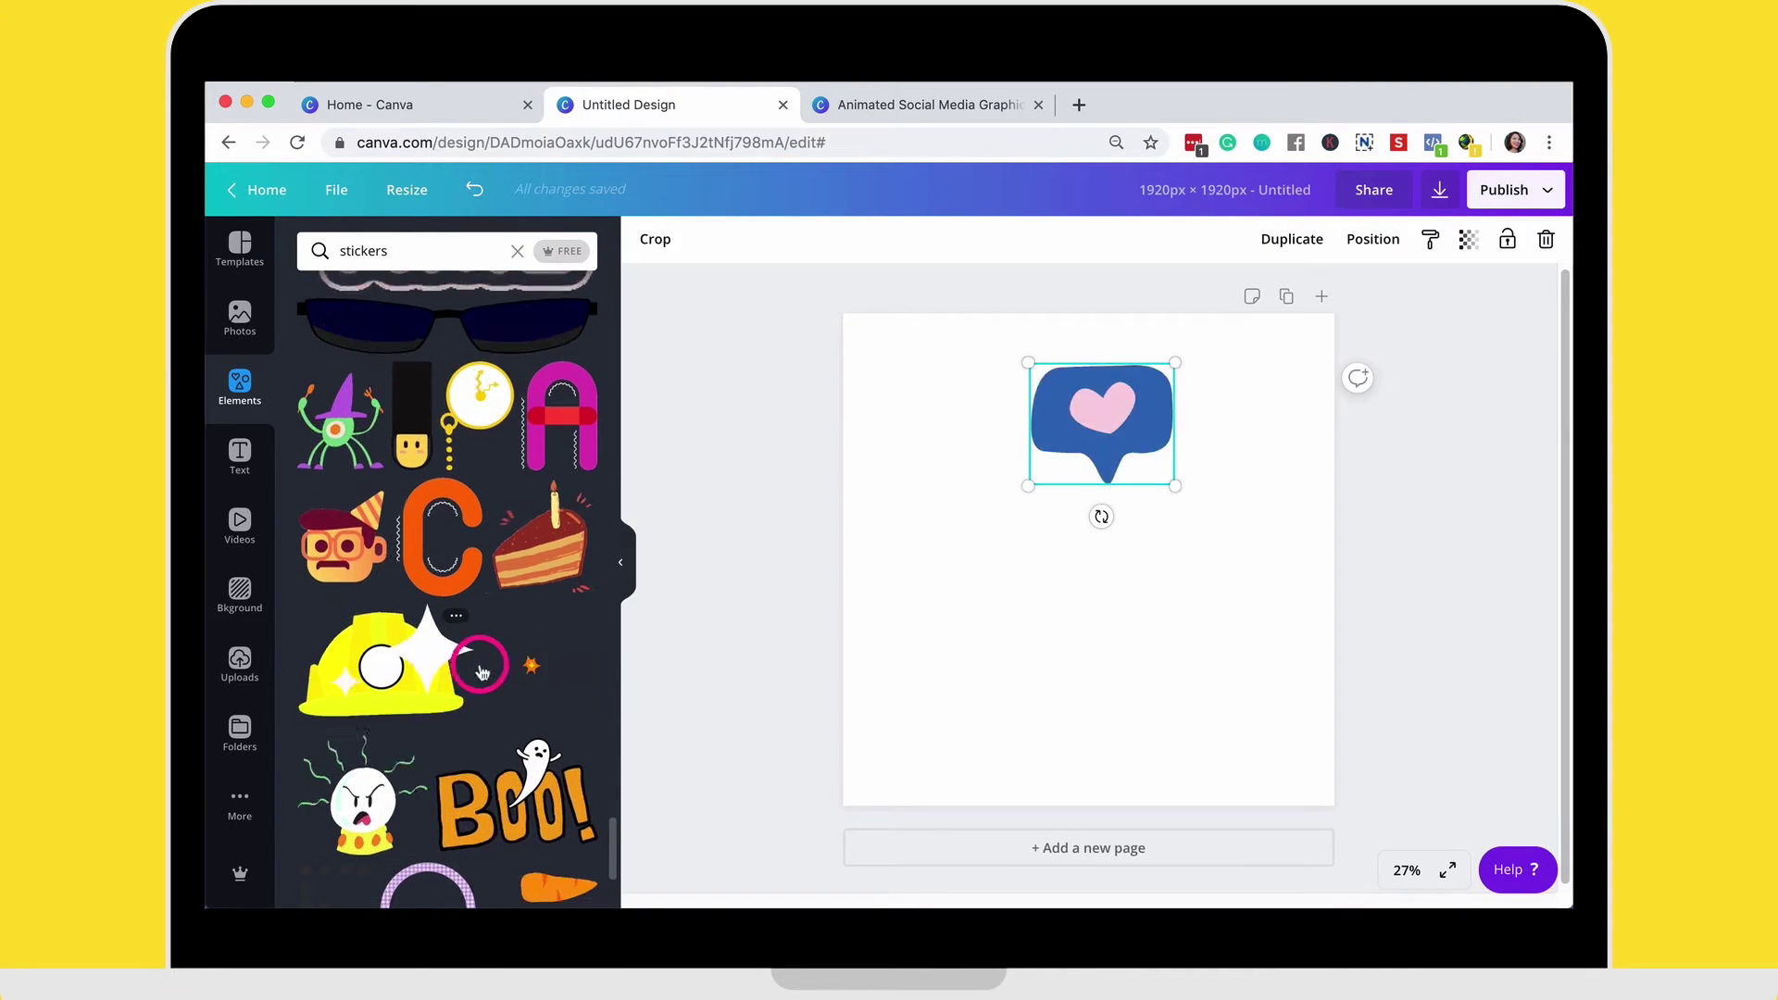
{"action": "left_click", "coordinate": [535, 673]}
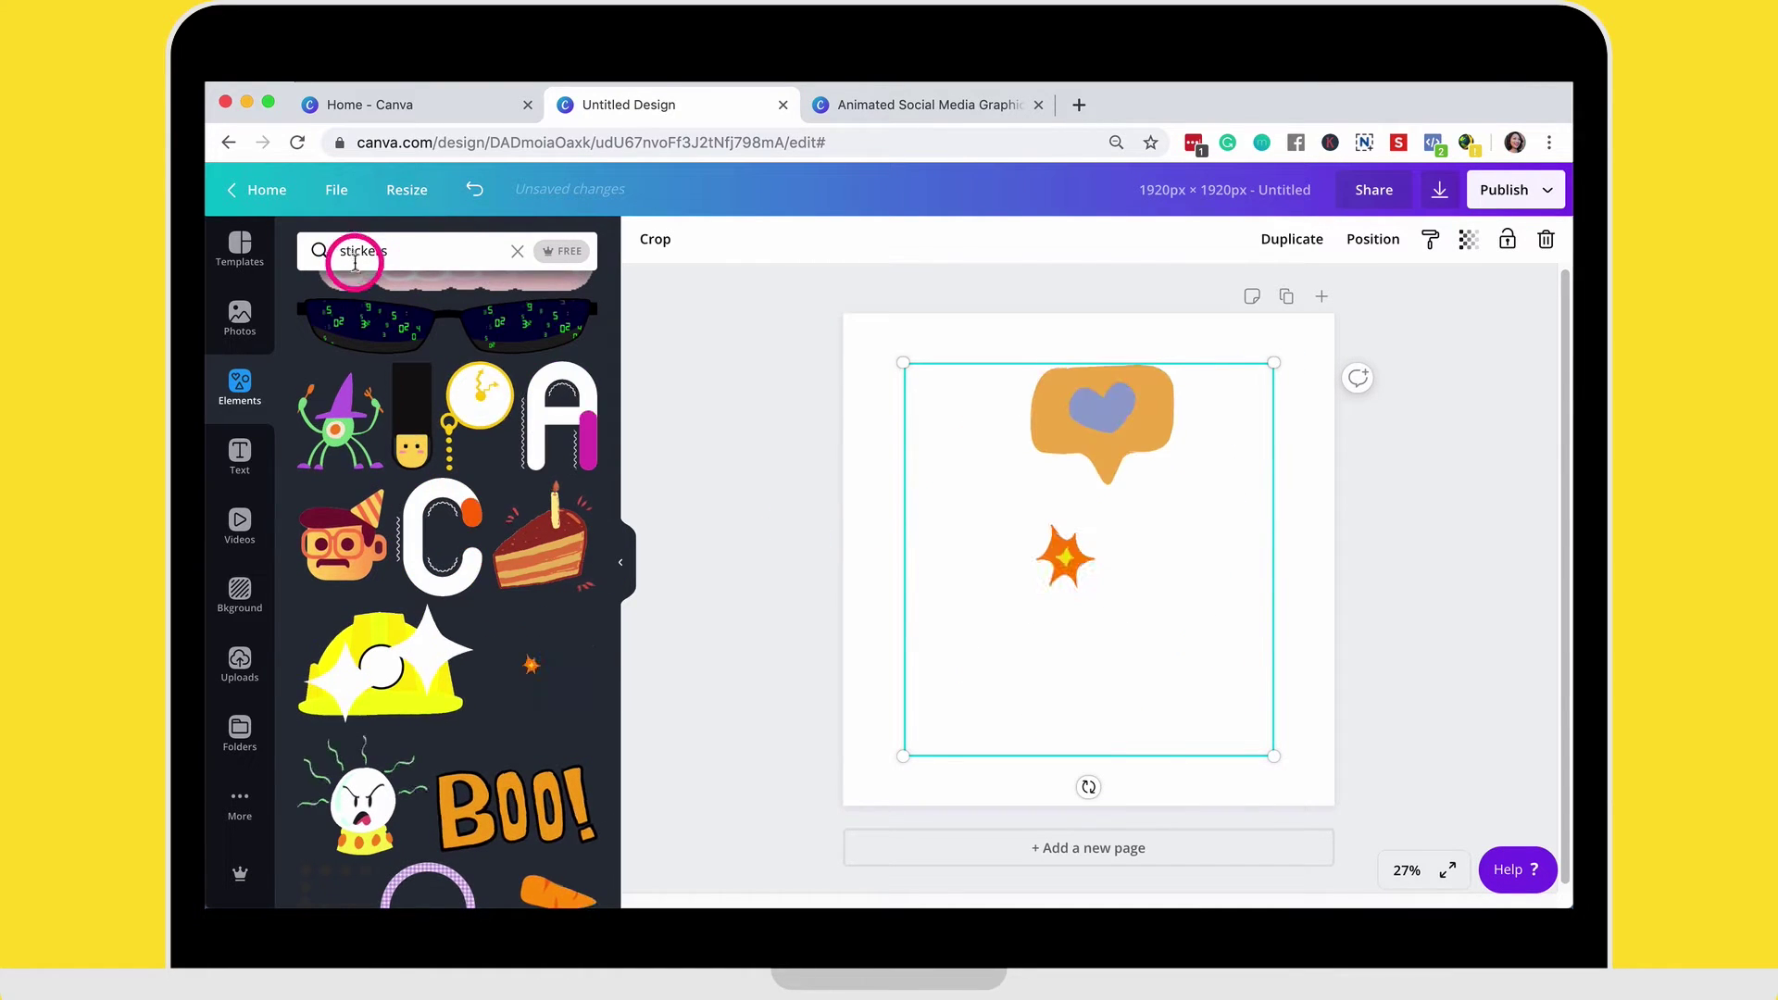
{"action": "left_click_drag", "start_coordinate": [1274, 362], "coordinate": [1127, 516]}
{"action": "left_click_drag", "start_coordinate": [1079, 679], "coordinate": [1067, 618]}
{"action": "left_click_drag", "start_coordinate": [1123, 428], "coordinate": [1079, 436]}
{"action": "scroll", "coordinate": [423, 713], "scroll_direction": "down", "scroll_amount": 3}
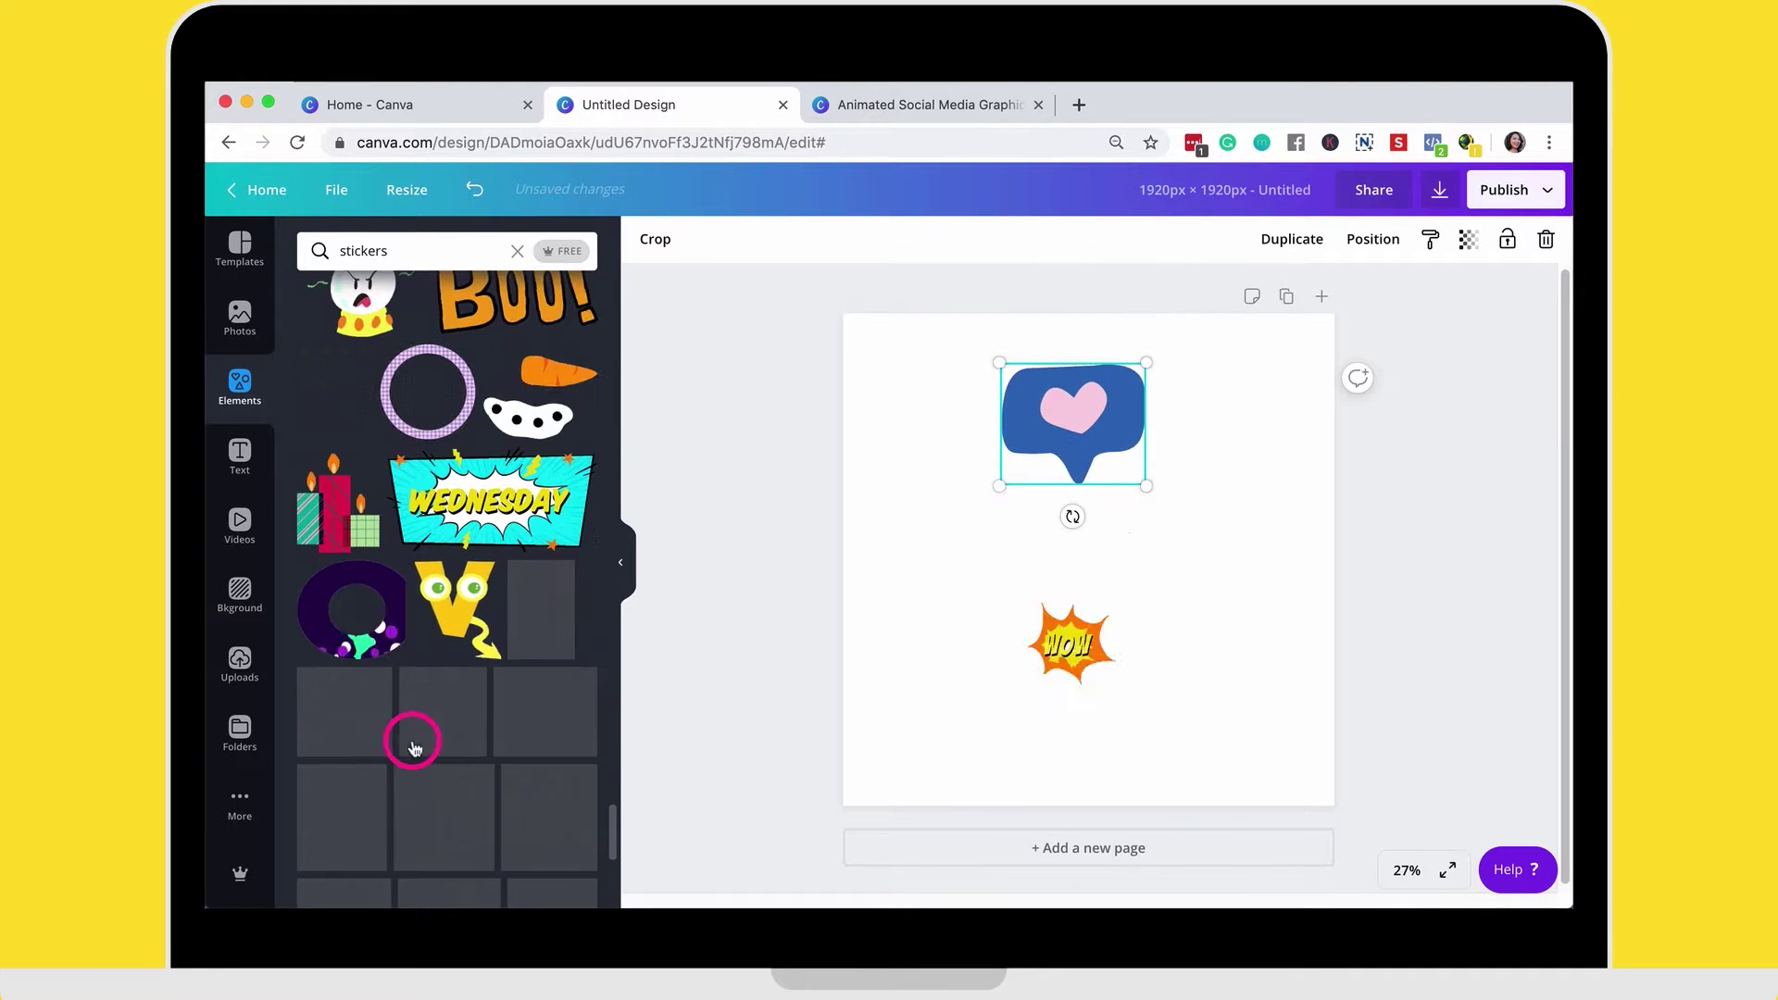
{"action": "scroll", "coordinate": [413, 748], "scroll_direction": "down", "scroll_amount": 5}
{"action": "left_click", "coordinate": [706, 758]}
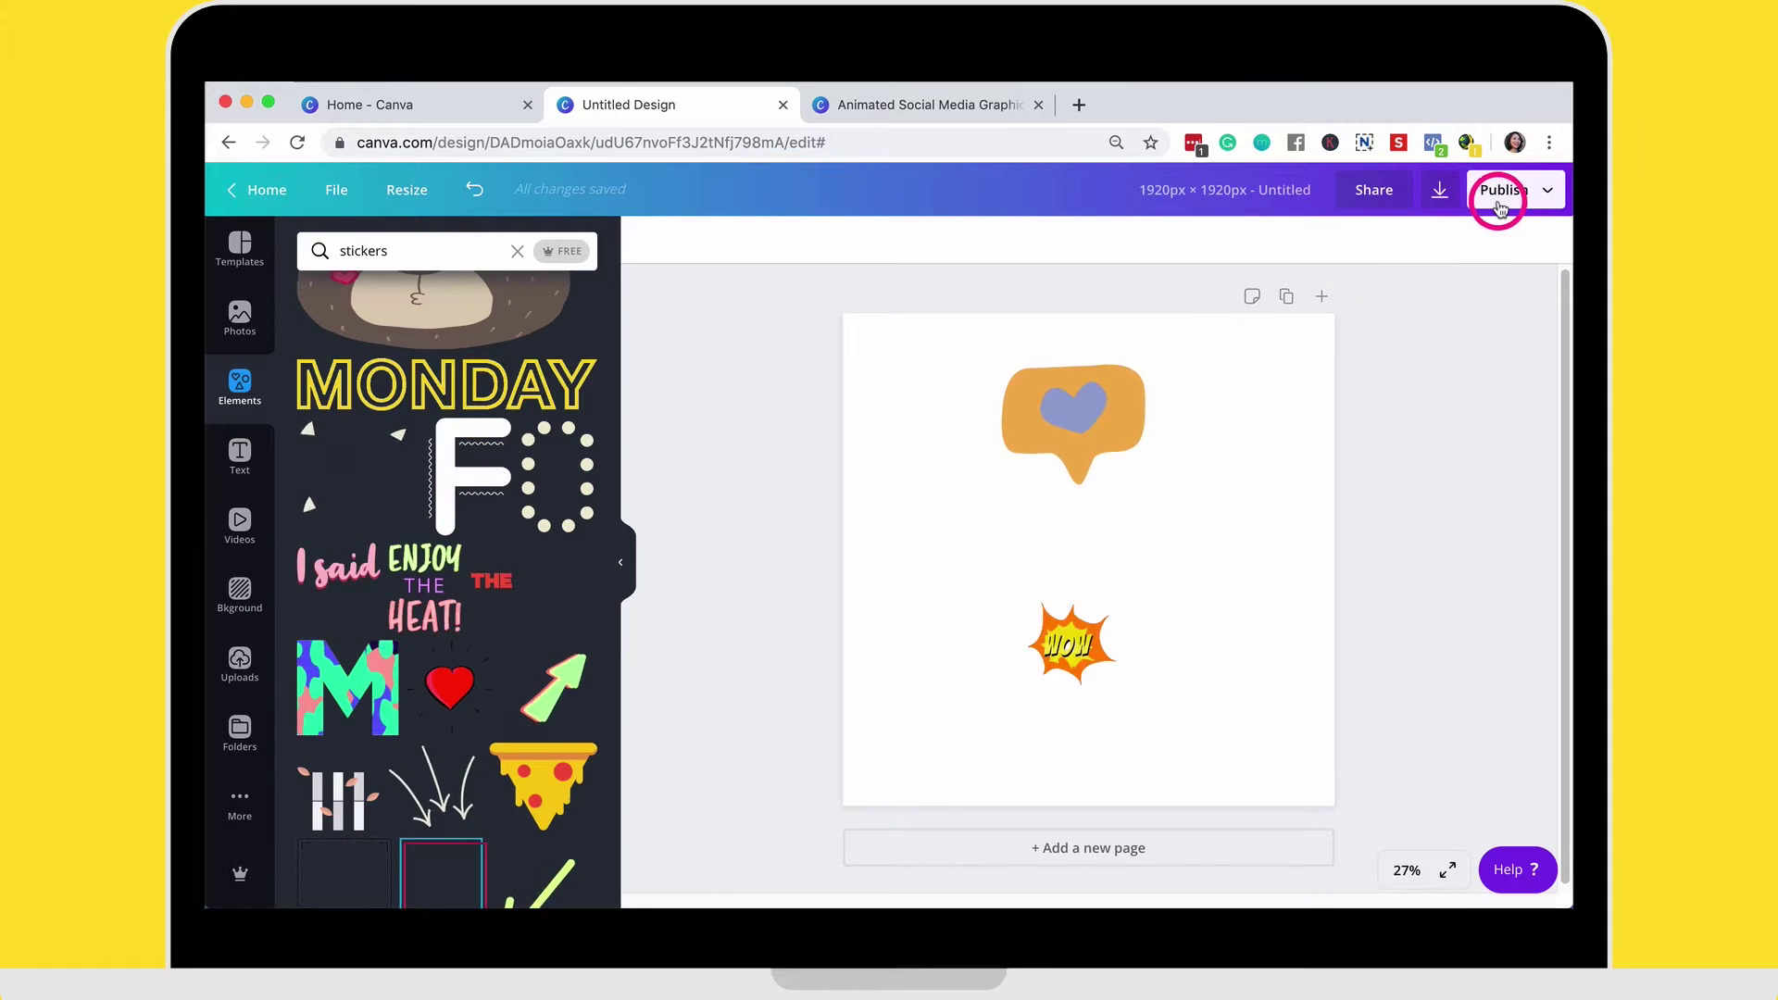
- Download the sticker design as an Animated GIF using the Simple animation style
{"action": "left_click", "coordinate": [1549, 194]}
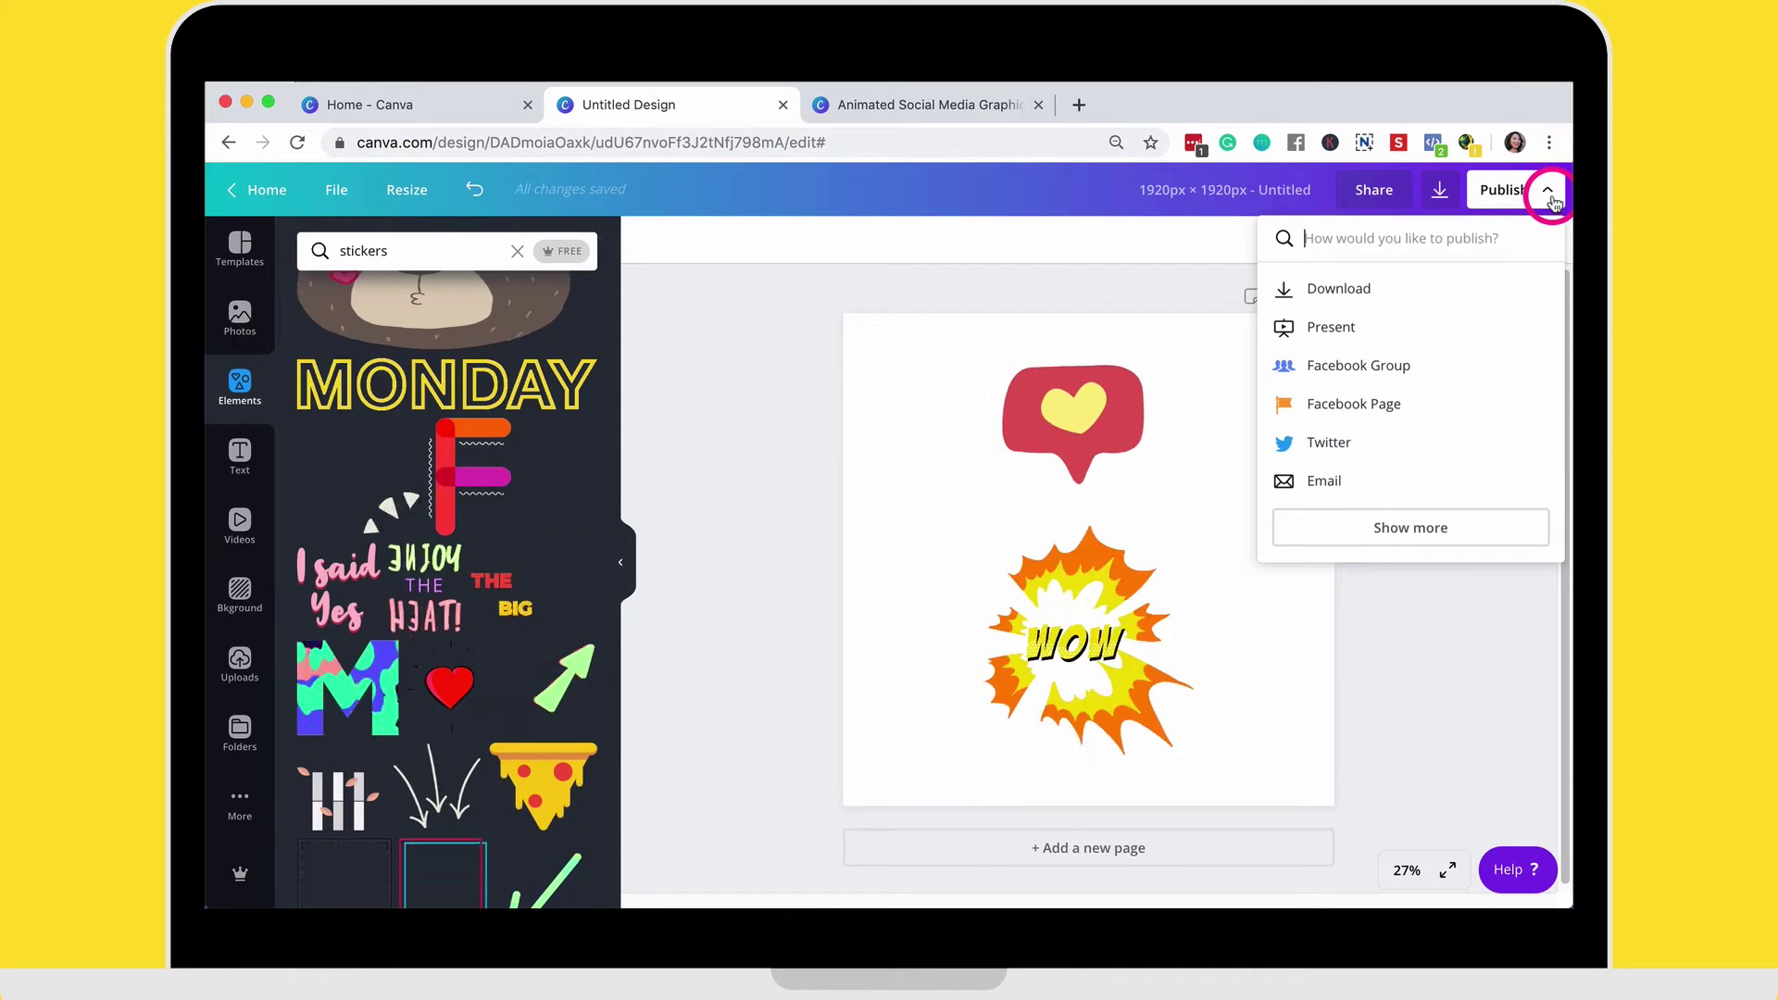
{"action": "type", "text": "anim"}
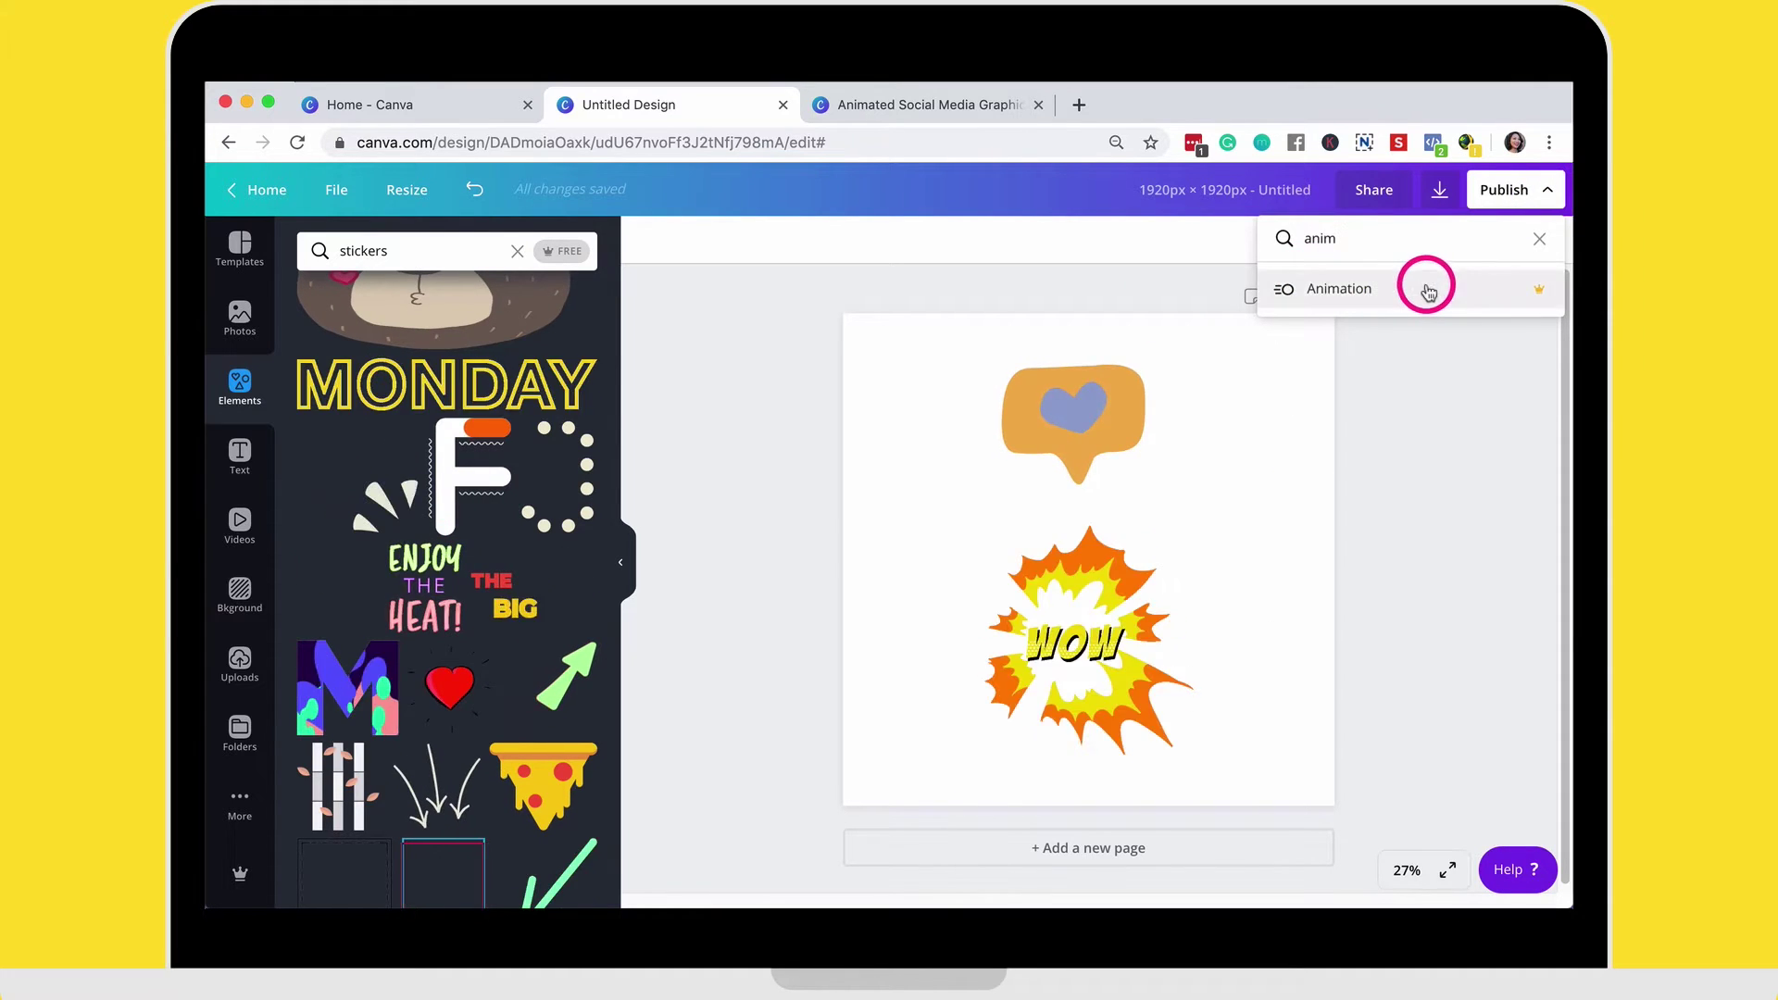
{"action": "left_click", "coordinate": [1420, 288]}
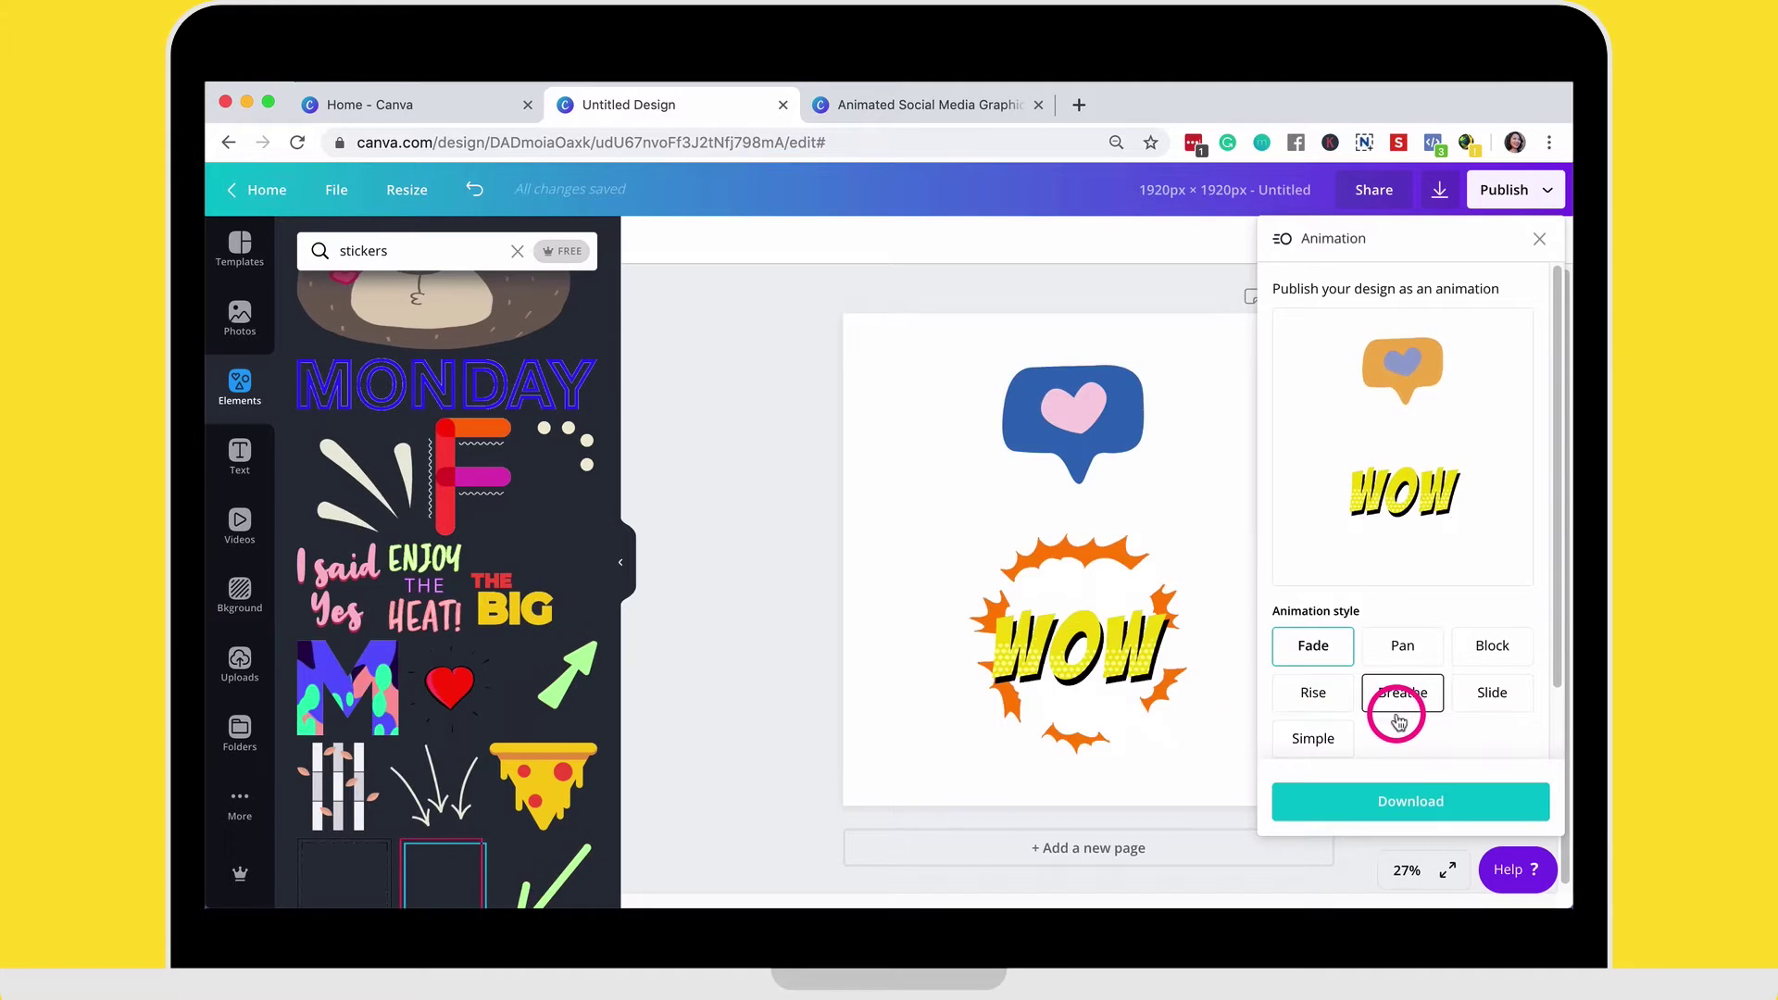
{"action": "scroll", "coordinate": [1399, 703], "scroll_direction": "down", "scroll_amount": 2}
{"action": "left_click", "coordinate": [1314, 660]}
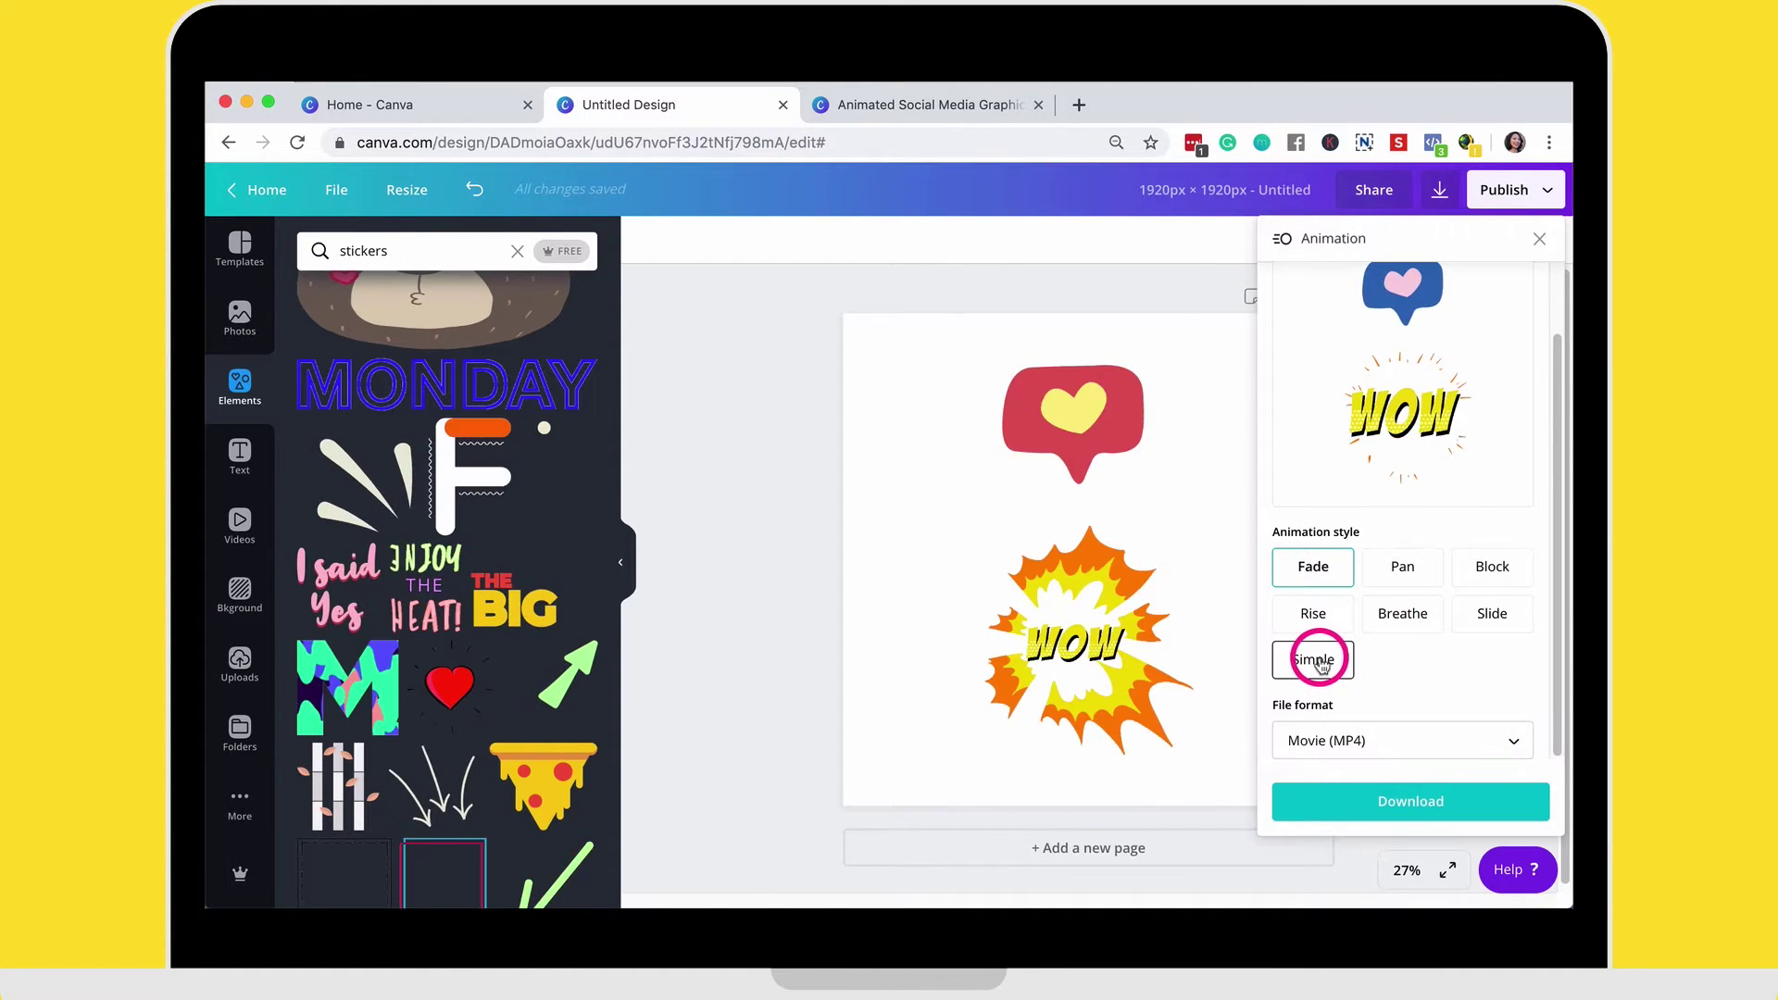
{"action": "scroll", "coordinate": [1418, 671], "scroll_direction": "up", "scroll_amount": 2}
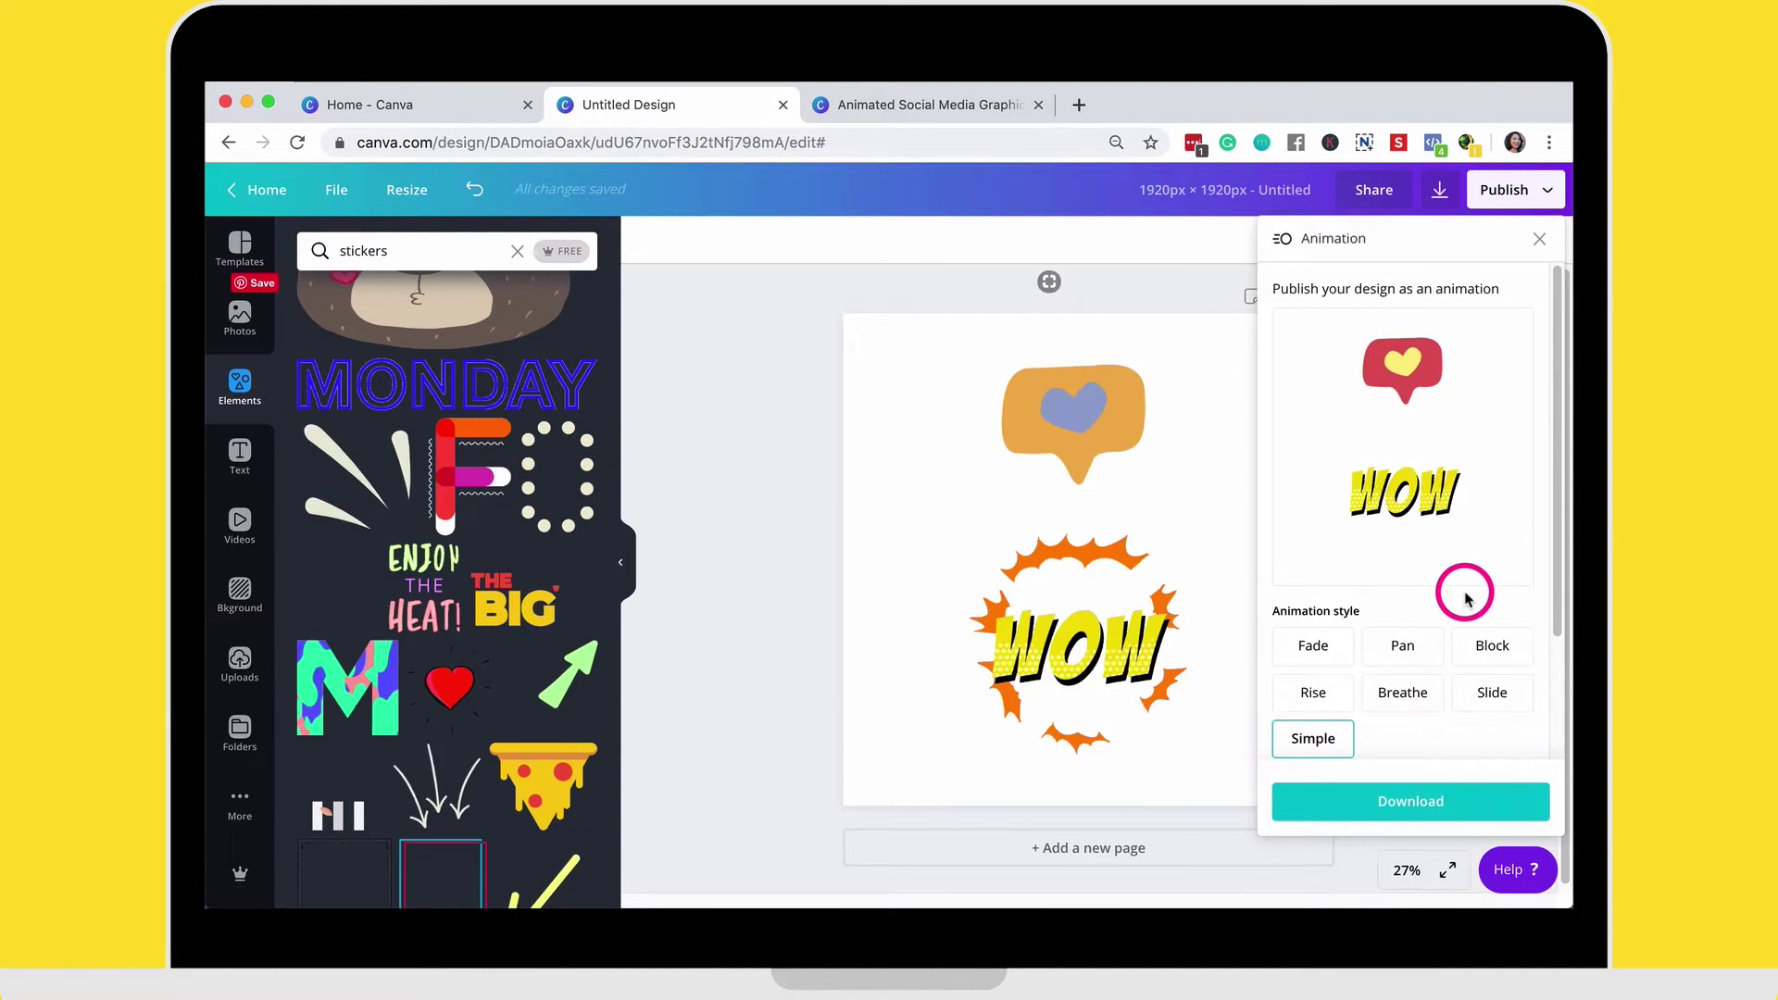
{"action": "scroll", "coordinate": [1463, 589], "scroll_direction": "down", "scroll_amount": 3}
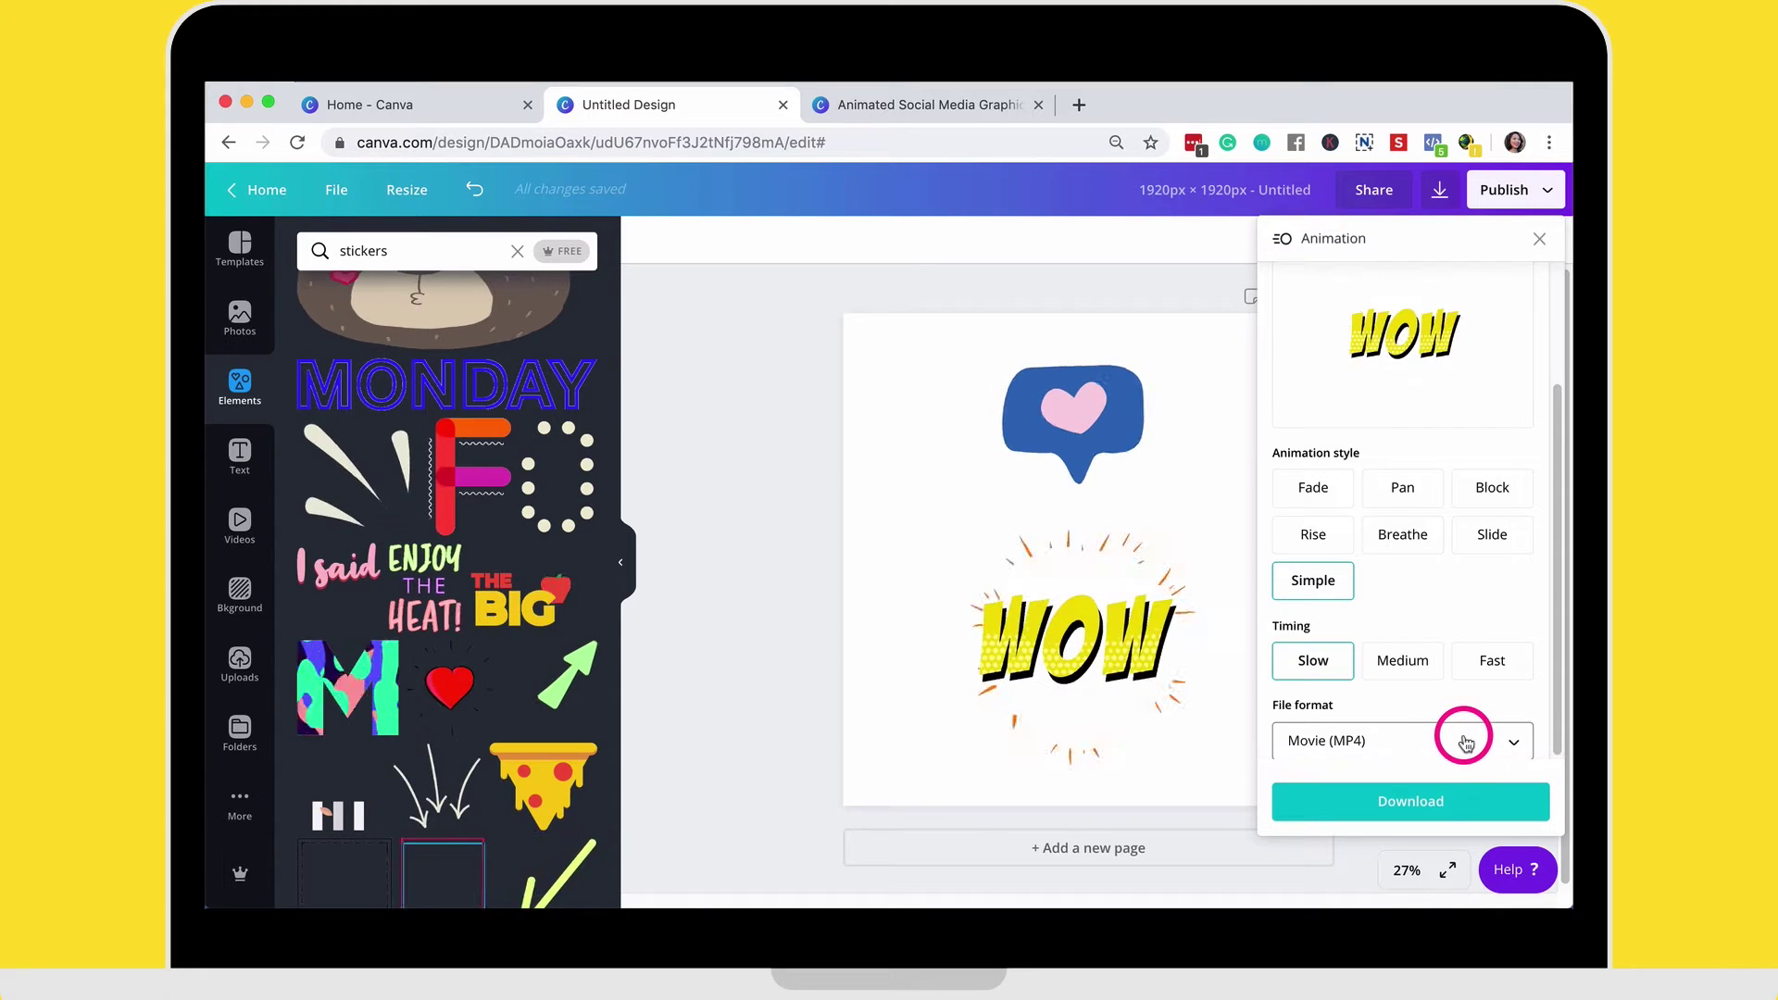
{"action": "left_click", "coordinate": [1513, 743]}
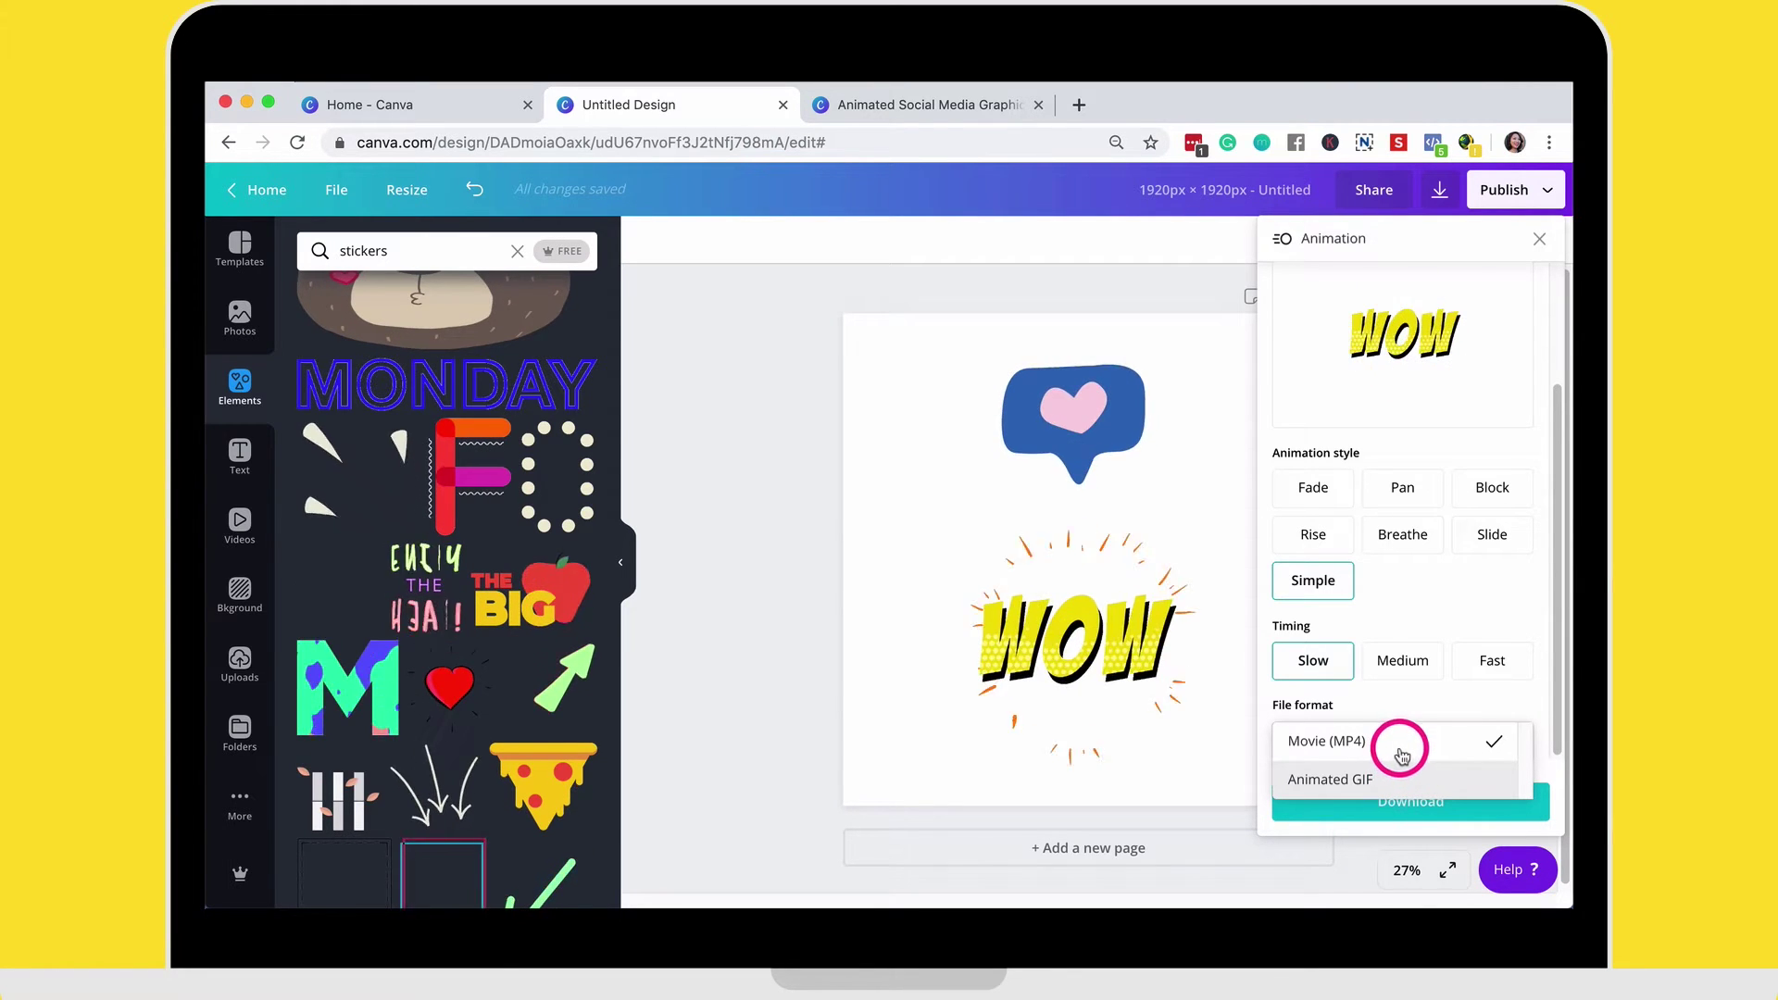
{"action": "left_click", "coordinate": [1402, 781]}
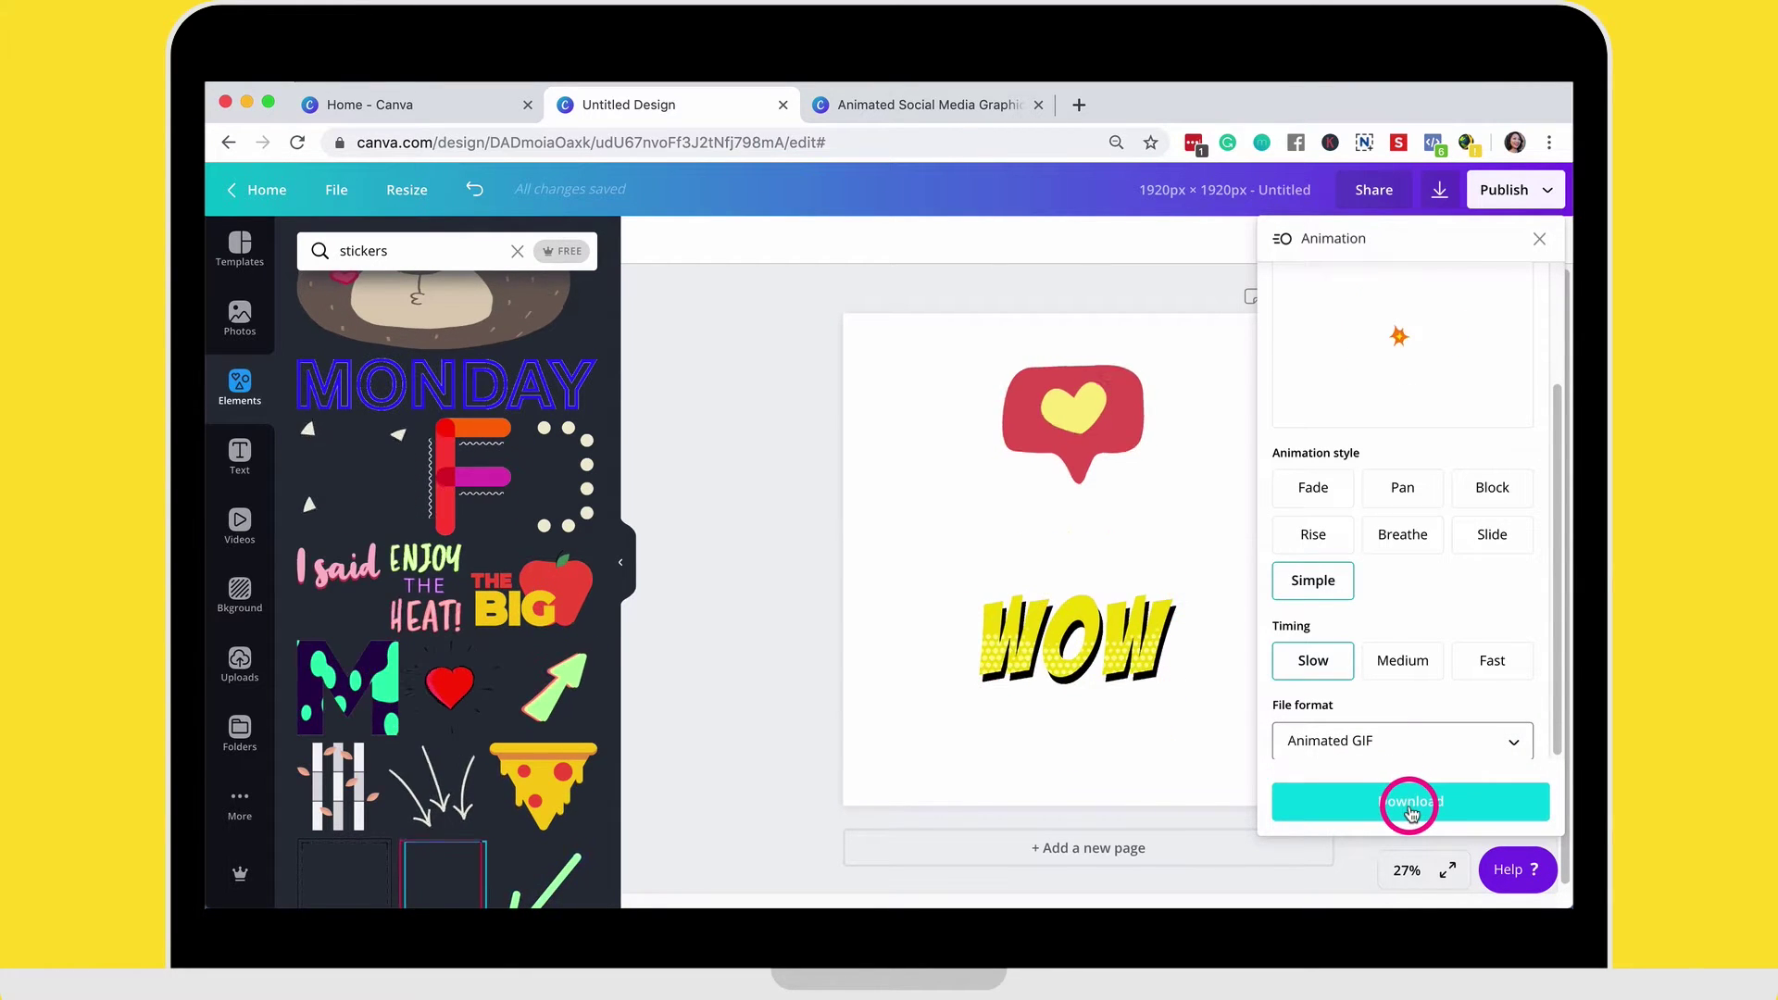
{"action": "left_click", "coordinate": [1405, 796]}
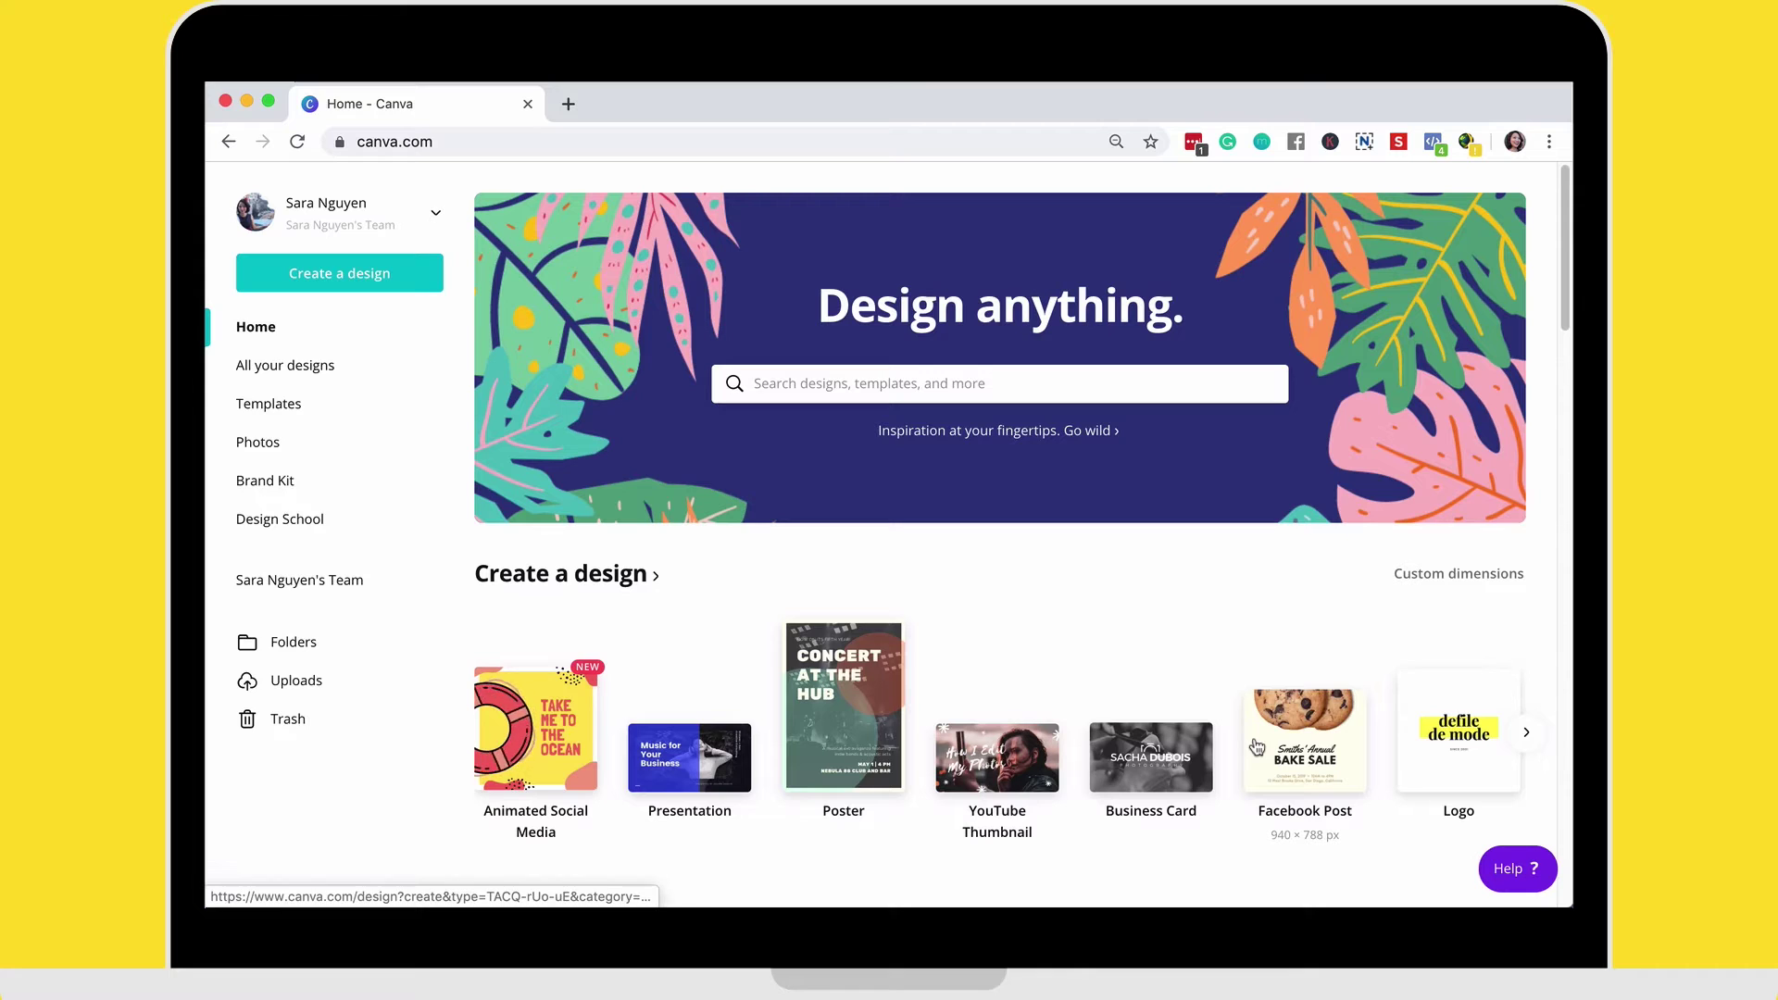
- Start a new blank Facebook Post design from the Canva home page
{"action": "left_click", "coordinate": [1256, 746]}
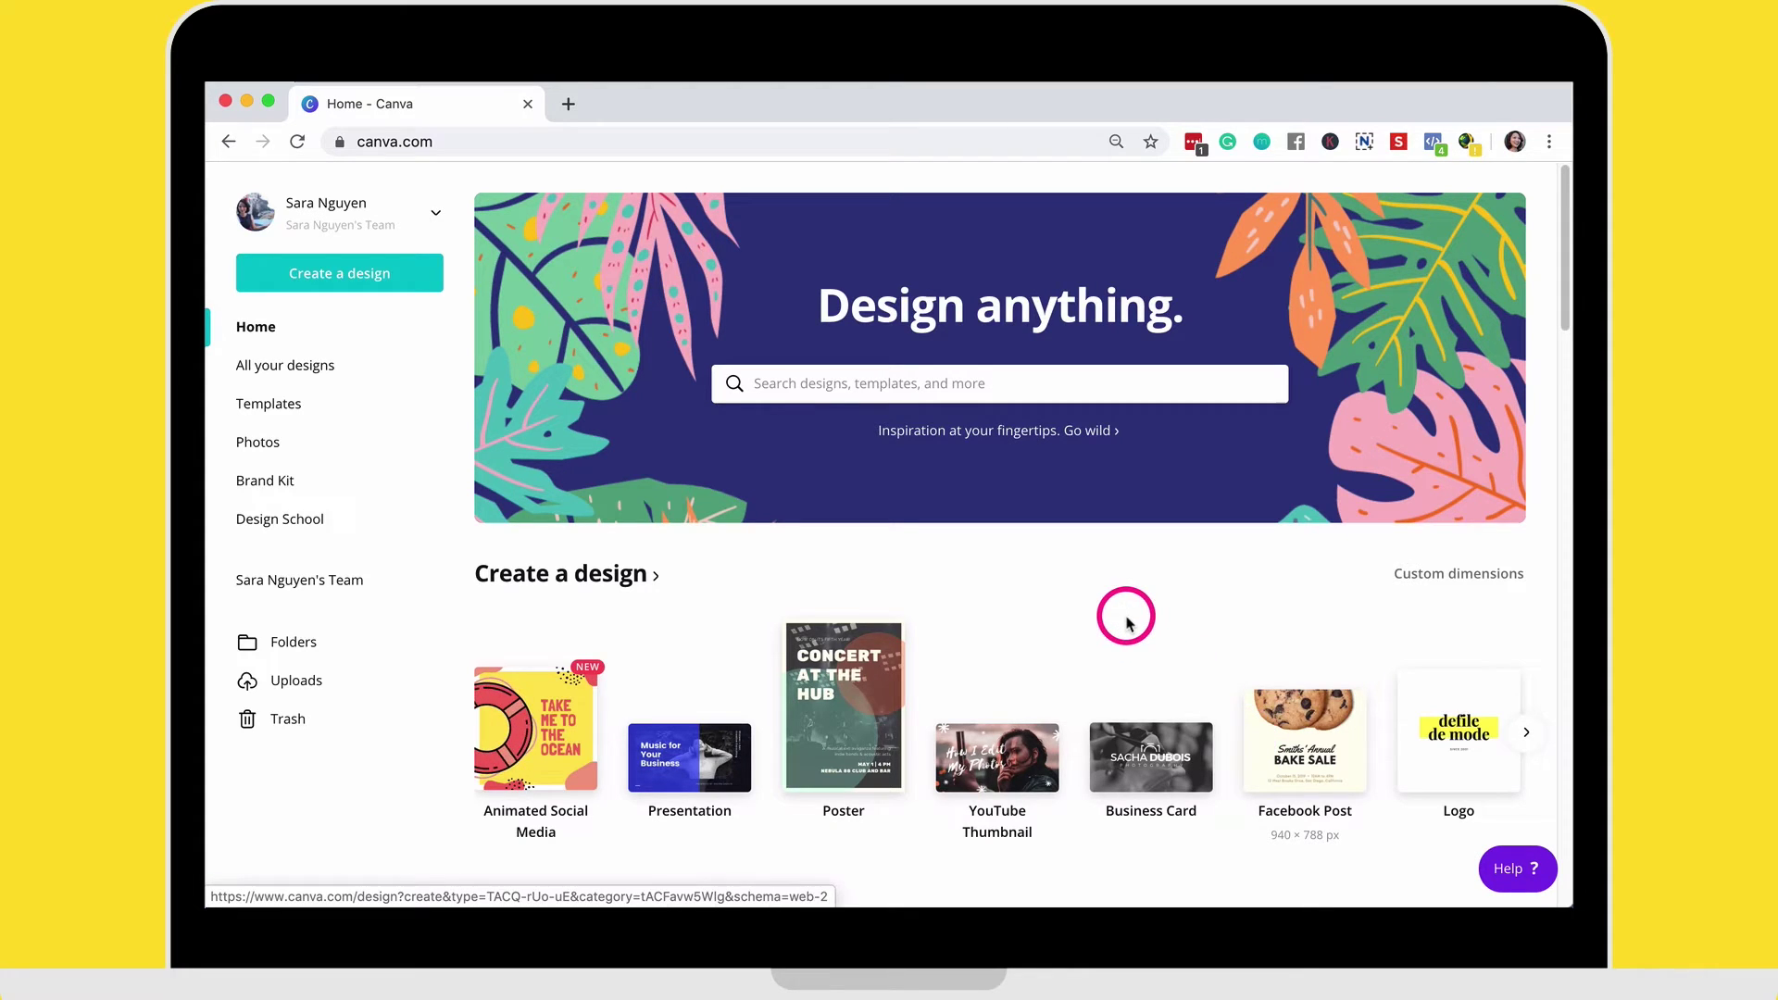
{"action": "scroll", "coordinate": [1122, 615], "scroll_direction": "down", "scroll_amount": 2}
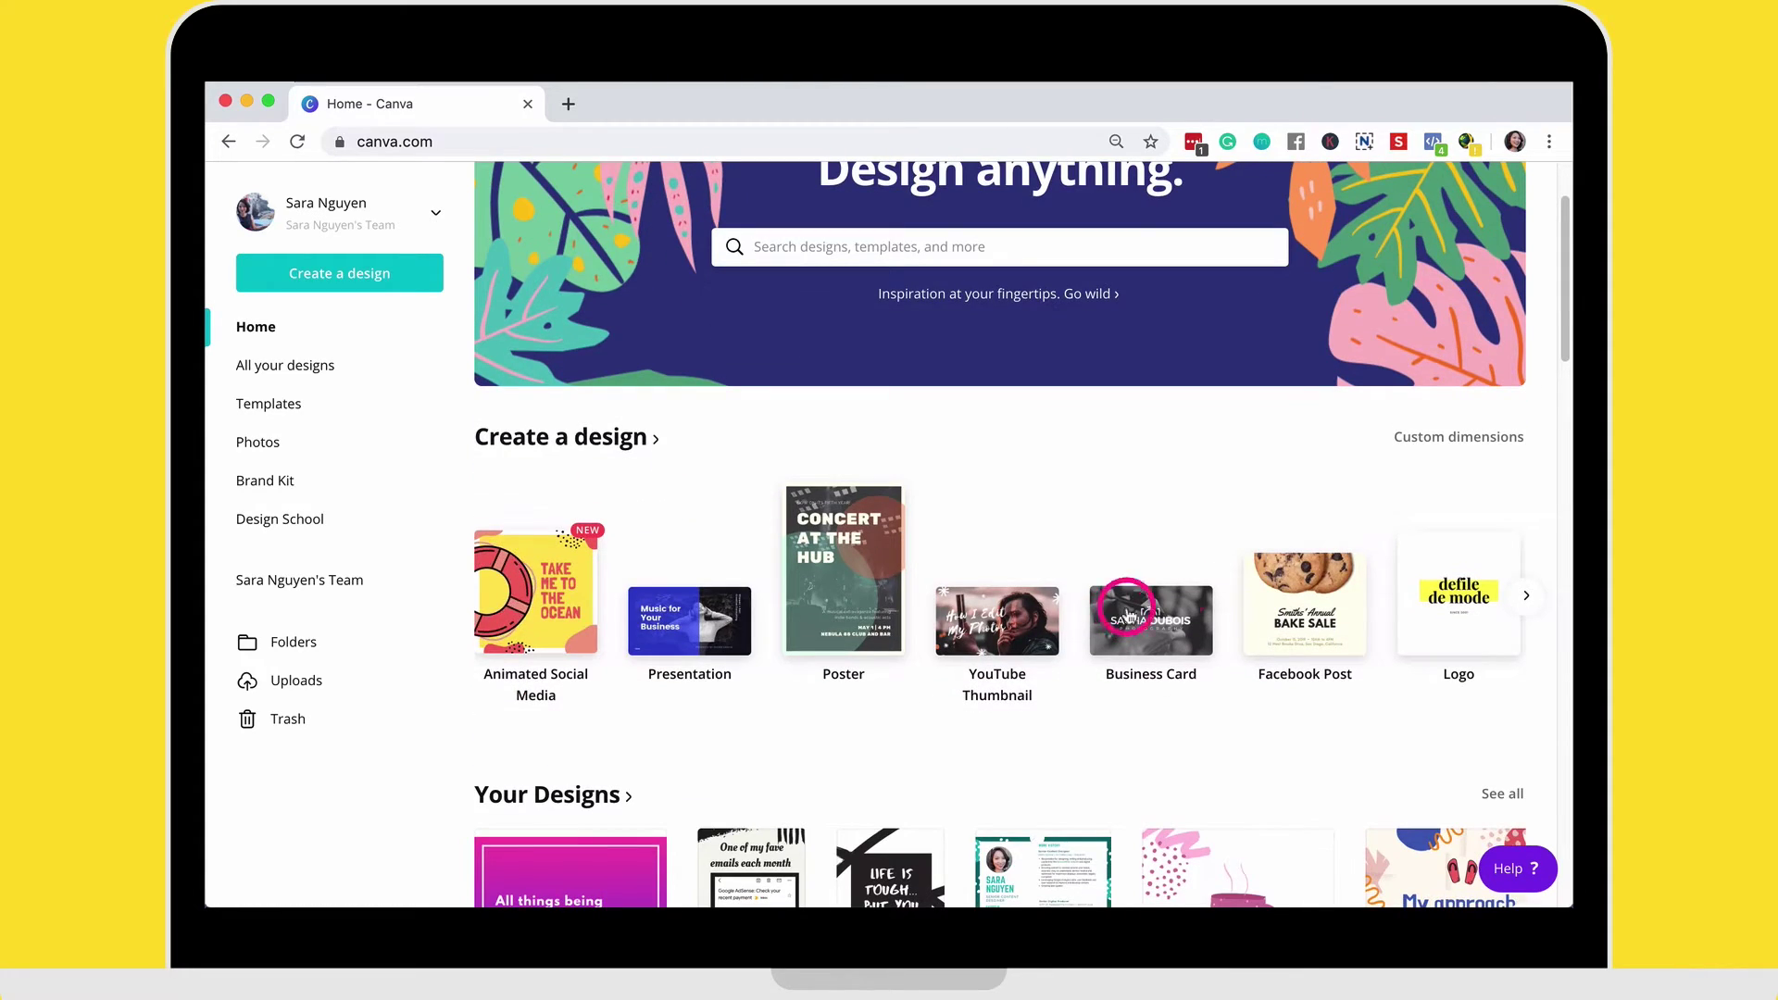
{"action": "left_click", "coordinate": [1309, 602]}
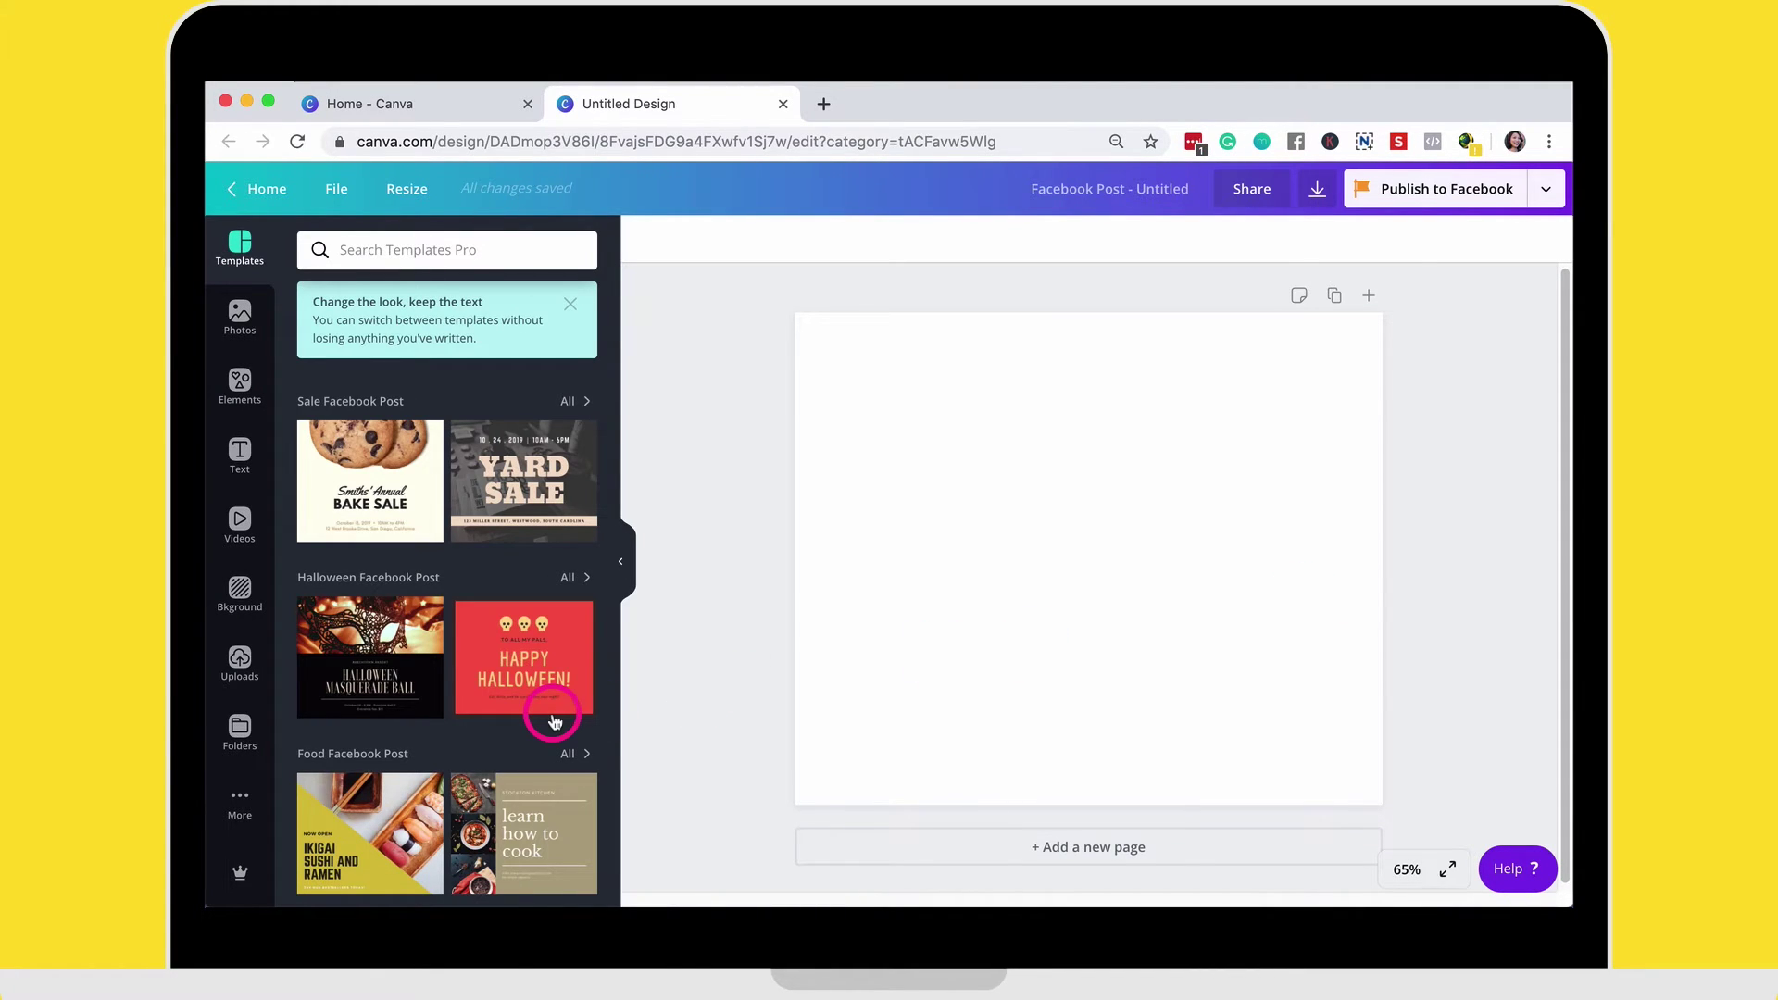
- Apply the floral 'YOU CAN AND YOU WILL' summer template to the Facebook Post
{"action": "scroll", "coordinate": [505, 718], "scroll_direction": "down", "scroll_amount": 3}
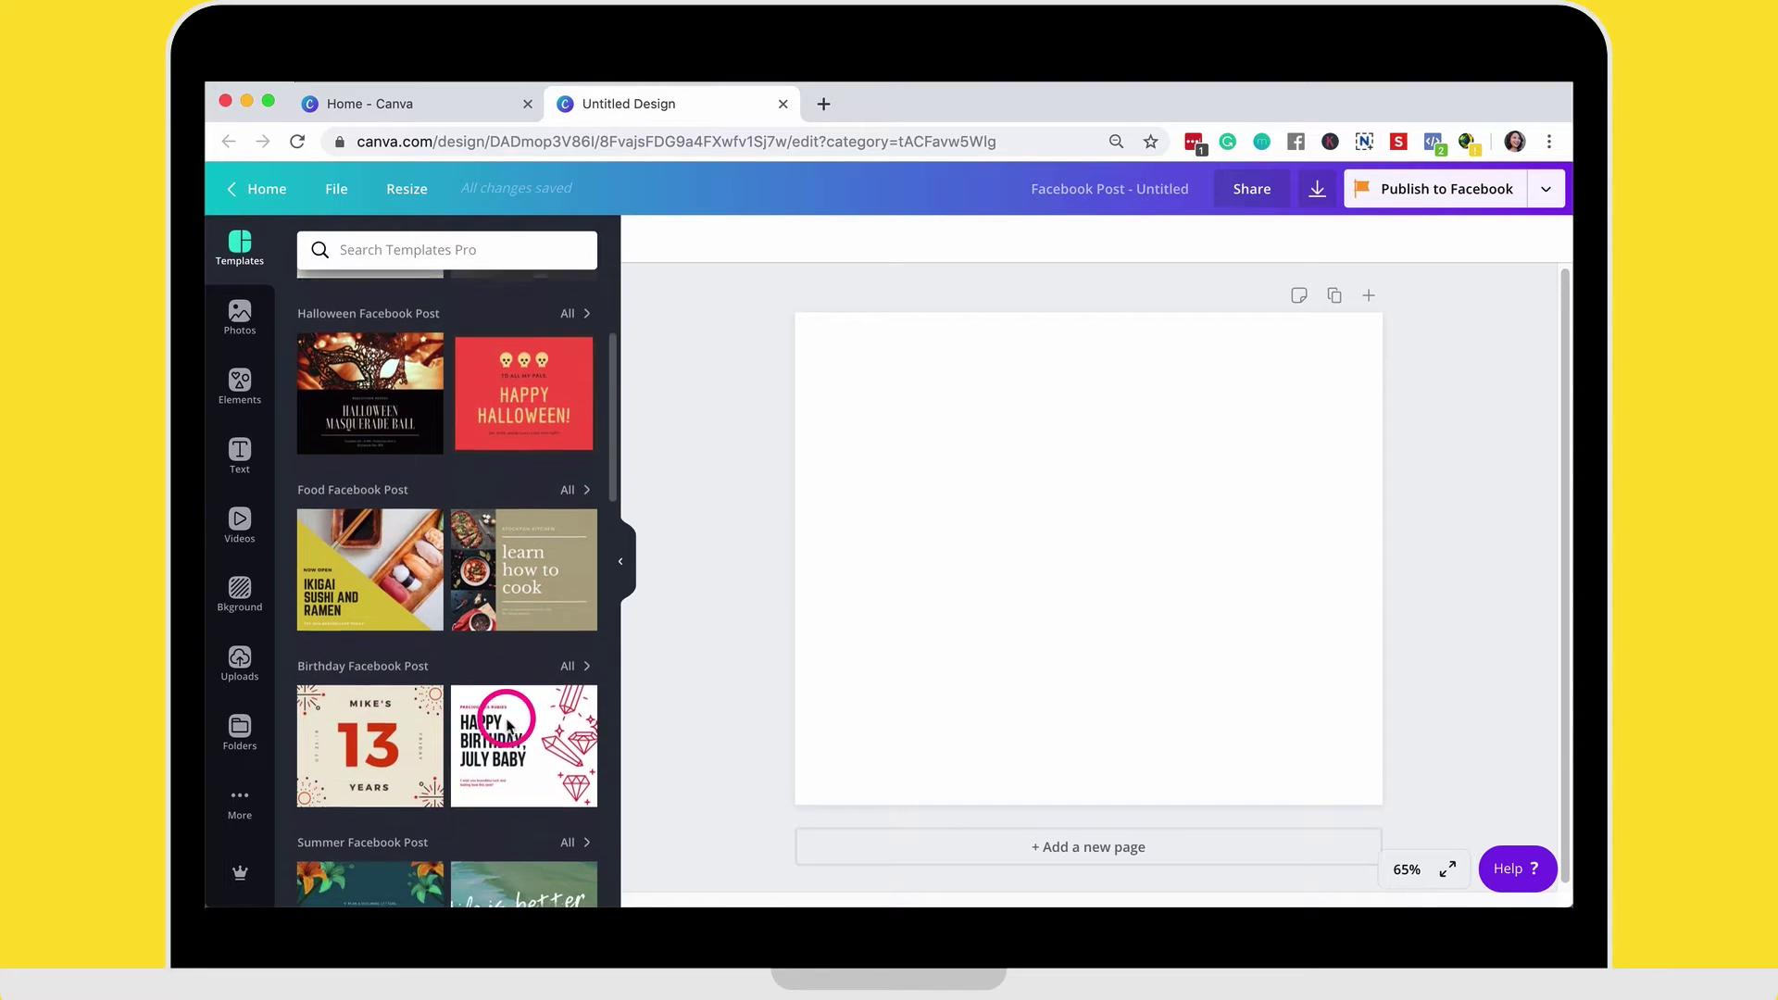
{"action": "scroll", "coordinate": [505, 720], "scroll_direction": "down", "scroll_amount": 3}
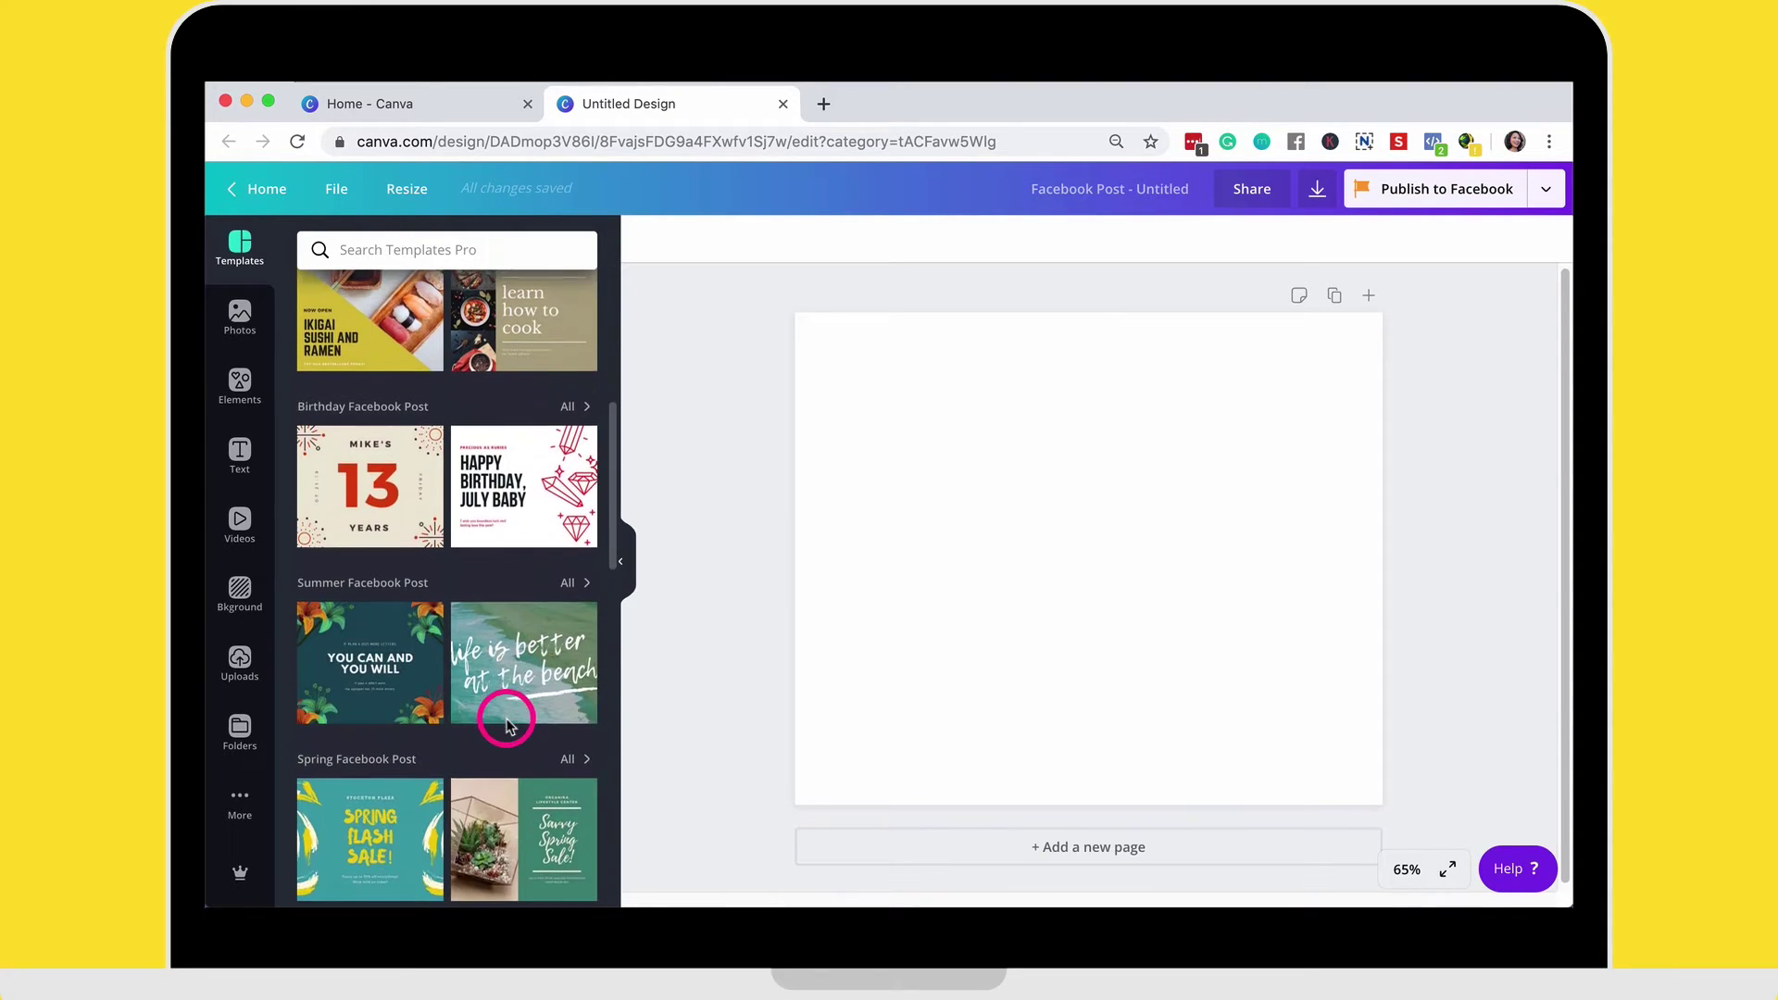
{"action": "left_click", "coordinate": [384, 640]}
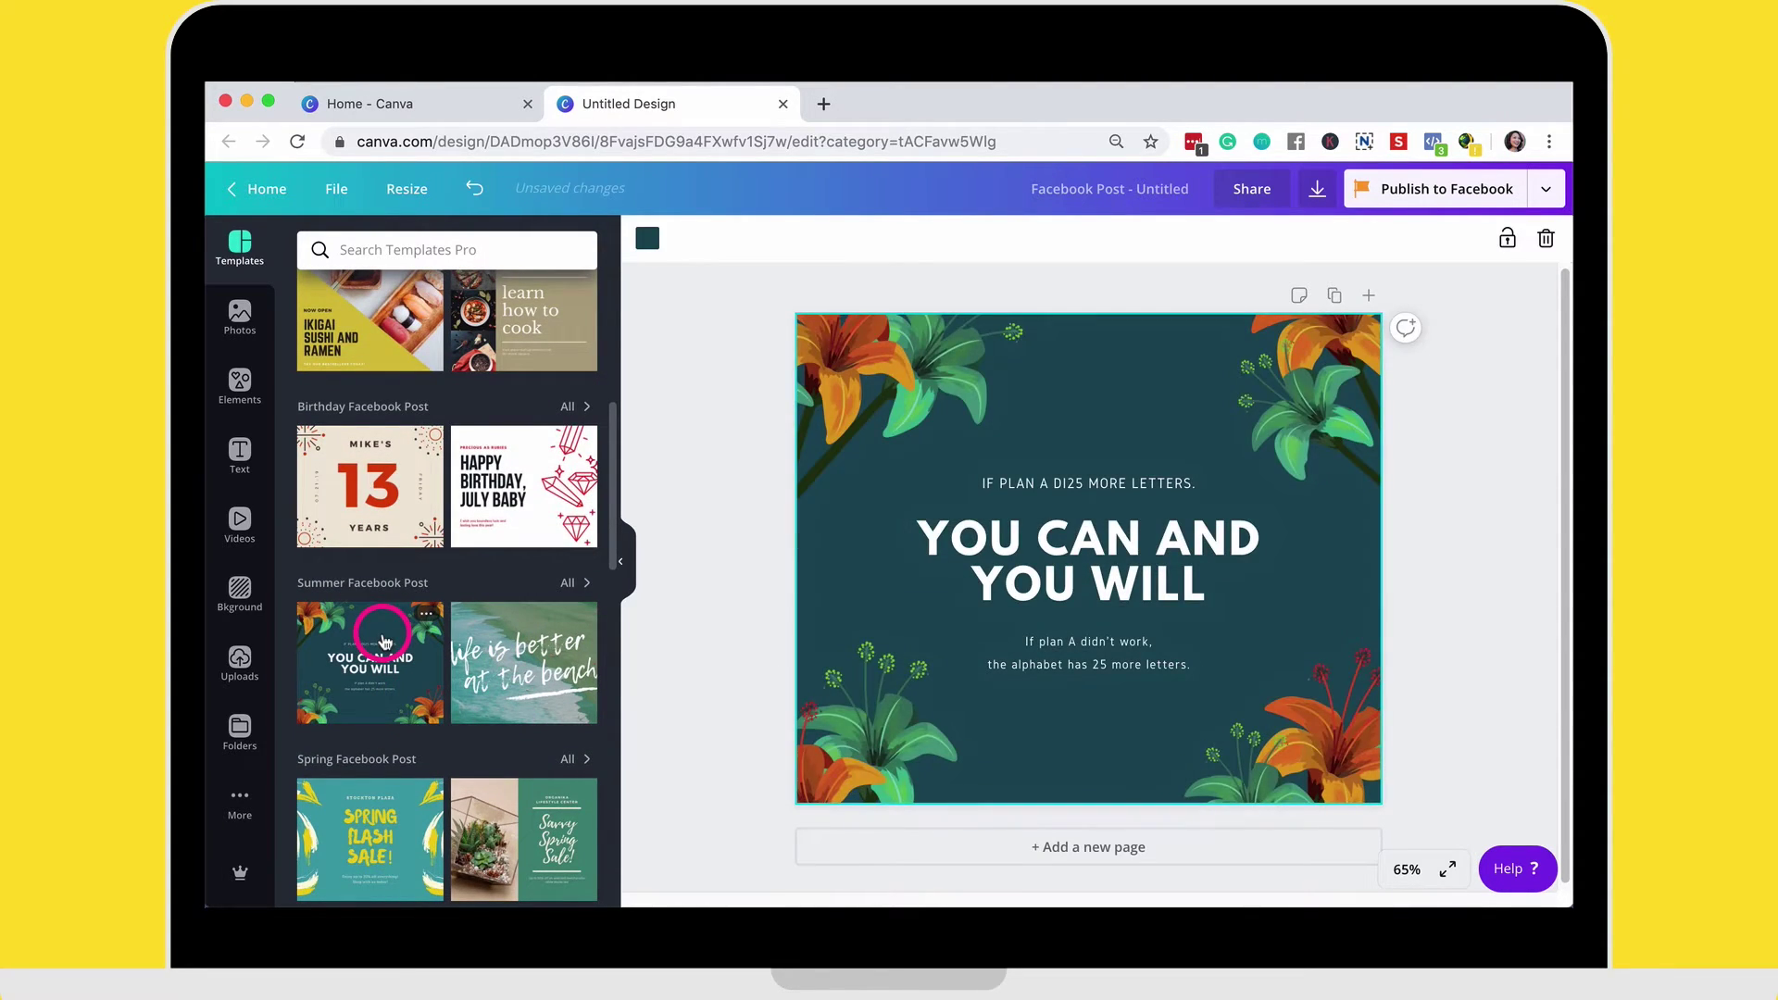
- Inspect the template's headline text group and flowers, then deselect everything
{"action": "left_click", "coordinate": [1419, 669]}
{"action": "left_click", "coordinate": [1038, 521]}
{"action": "left_click", "coordinate": [825, 670]}
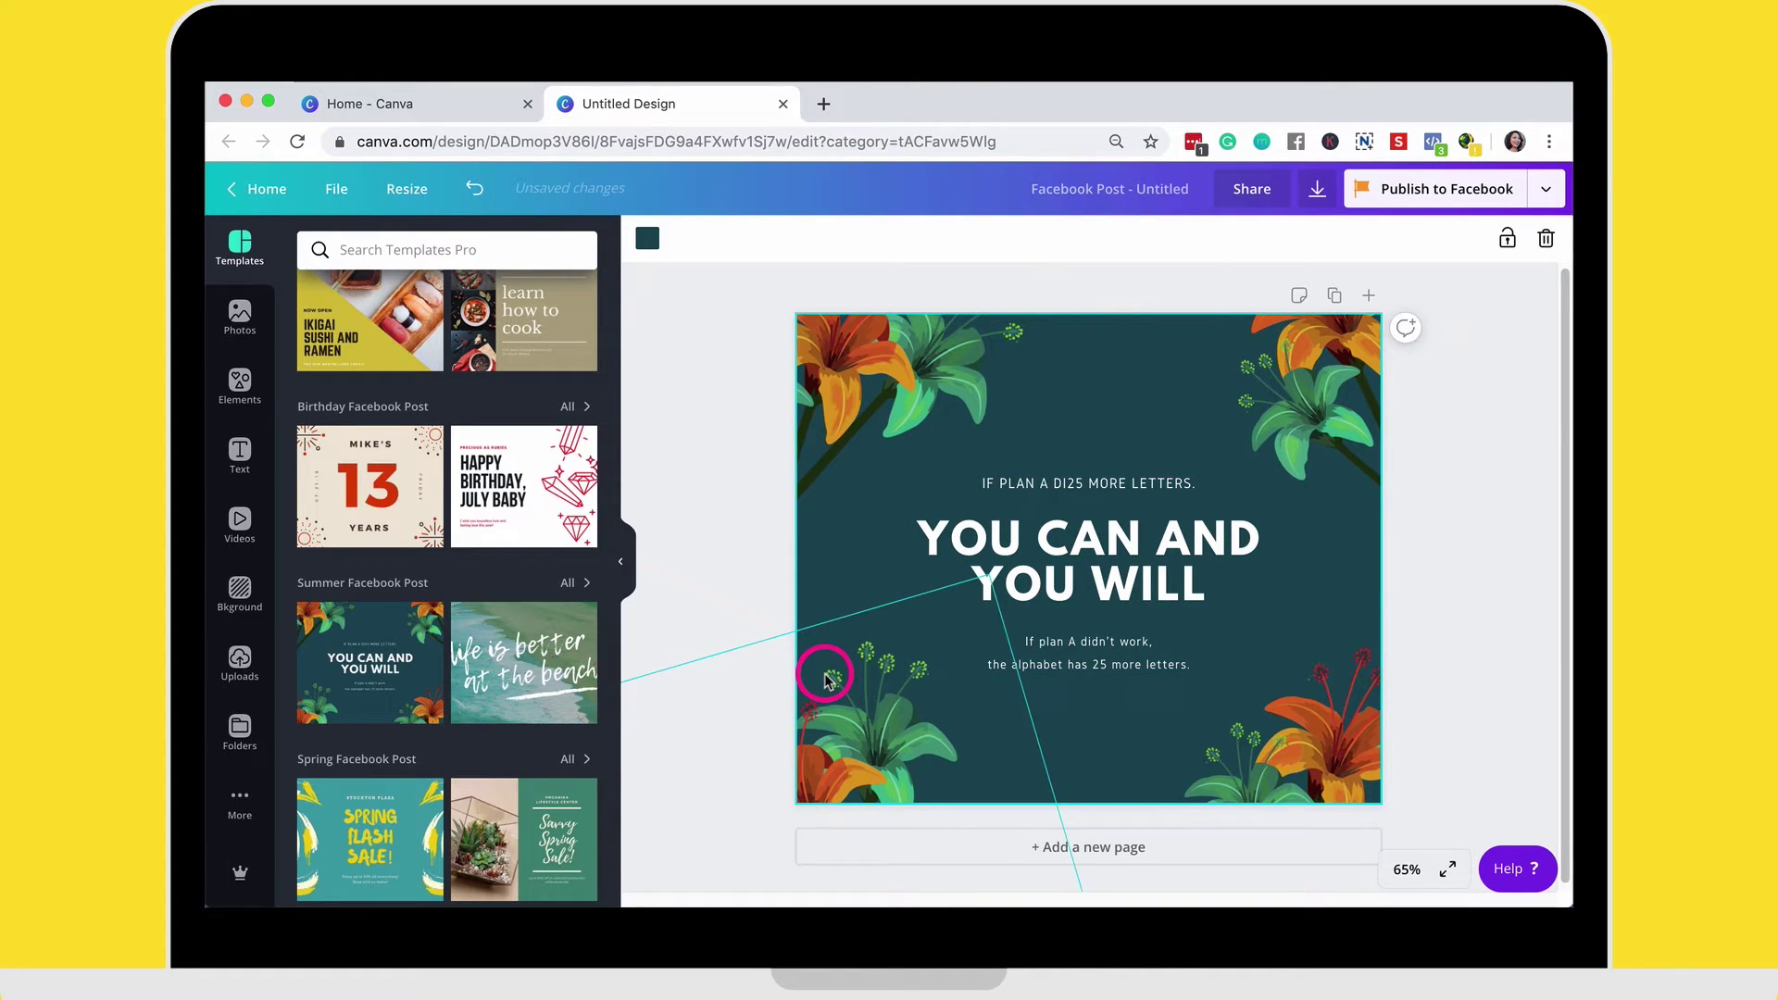
{"action": "left_click", "coordinate": [1234, 604]}
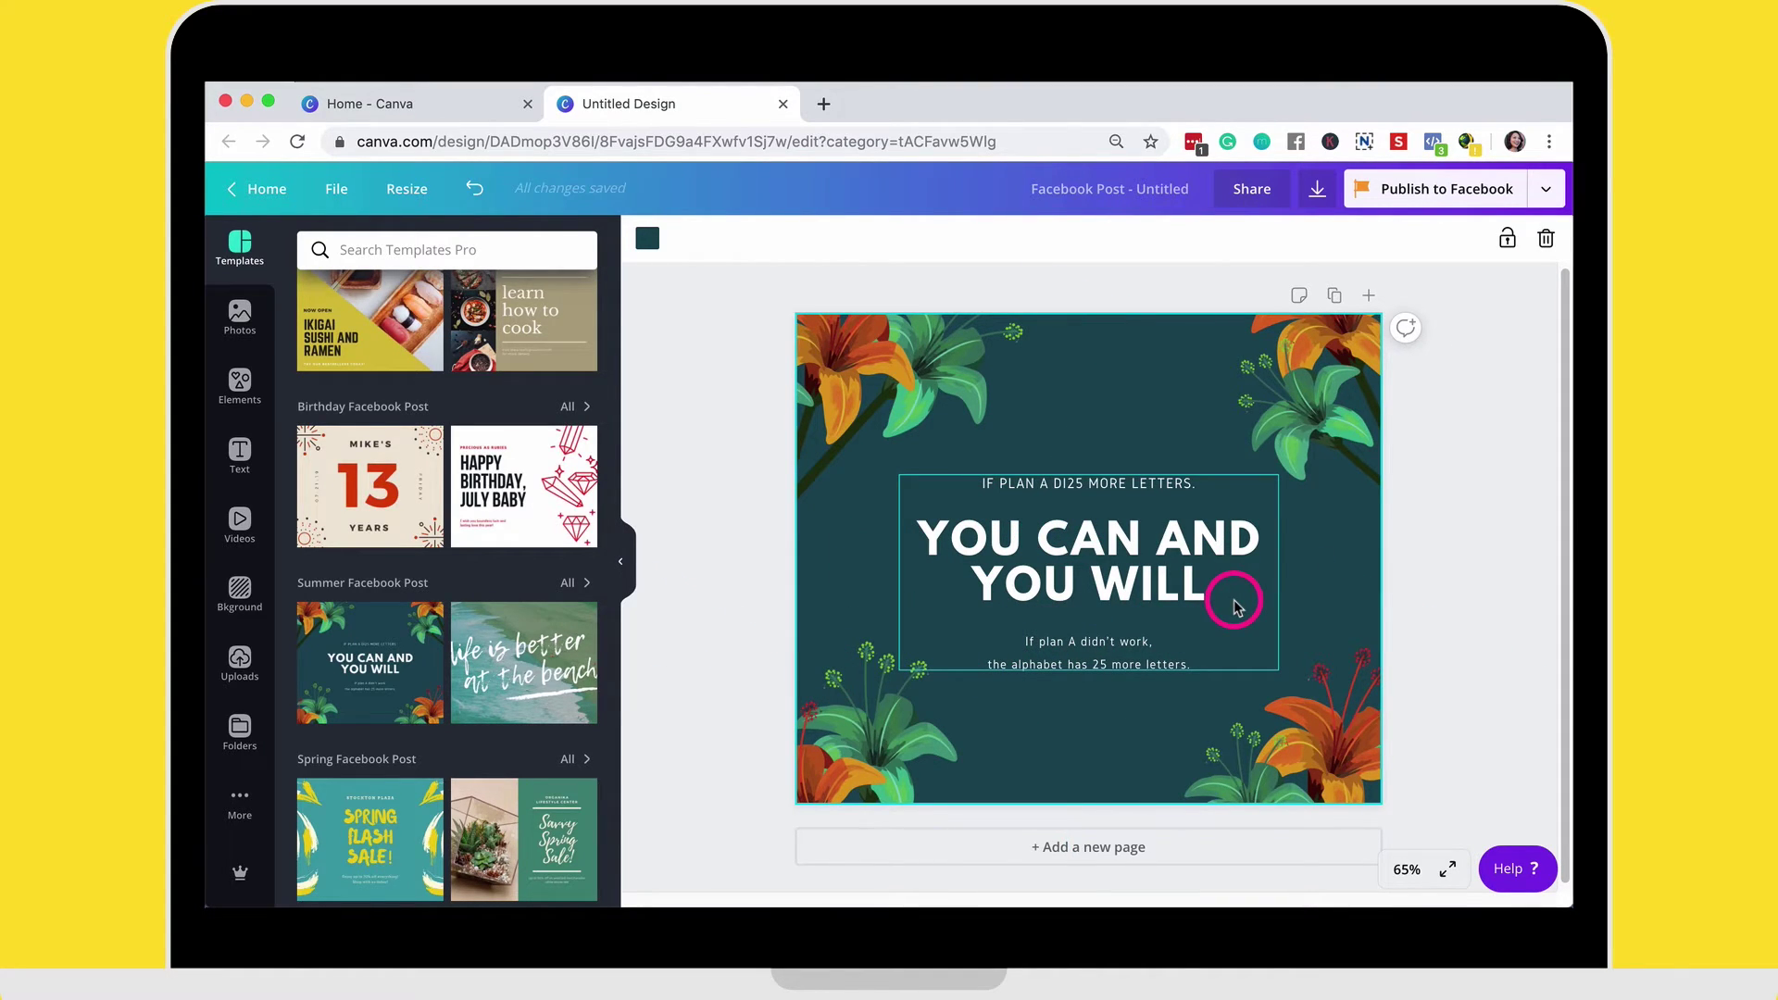
{"action": "left_click", "coordinate": [1296, 435]}
{"action": "left_click", "coordinate": [1039, 489]}
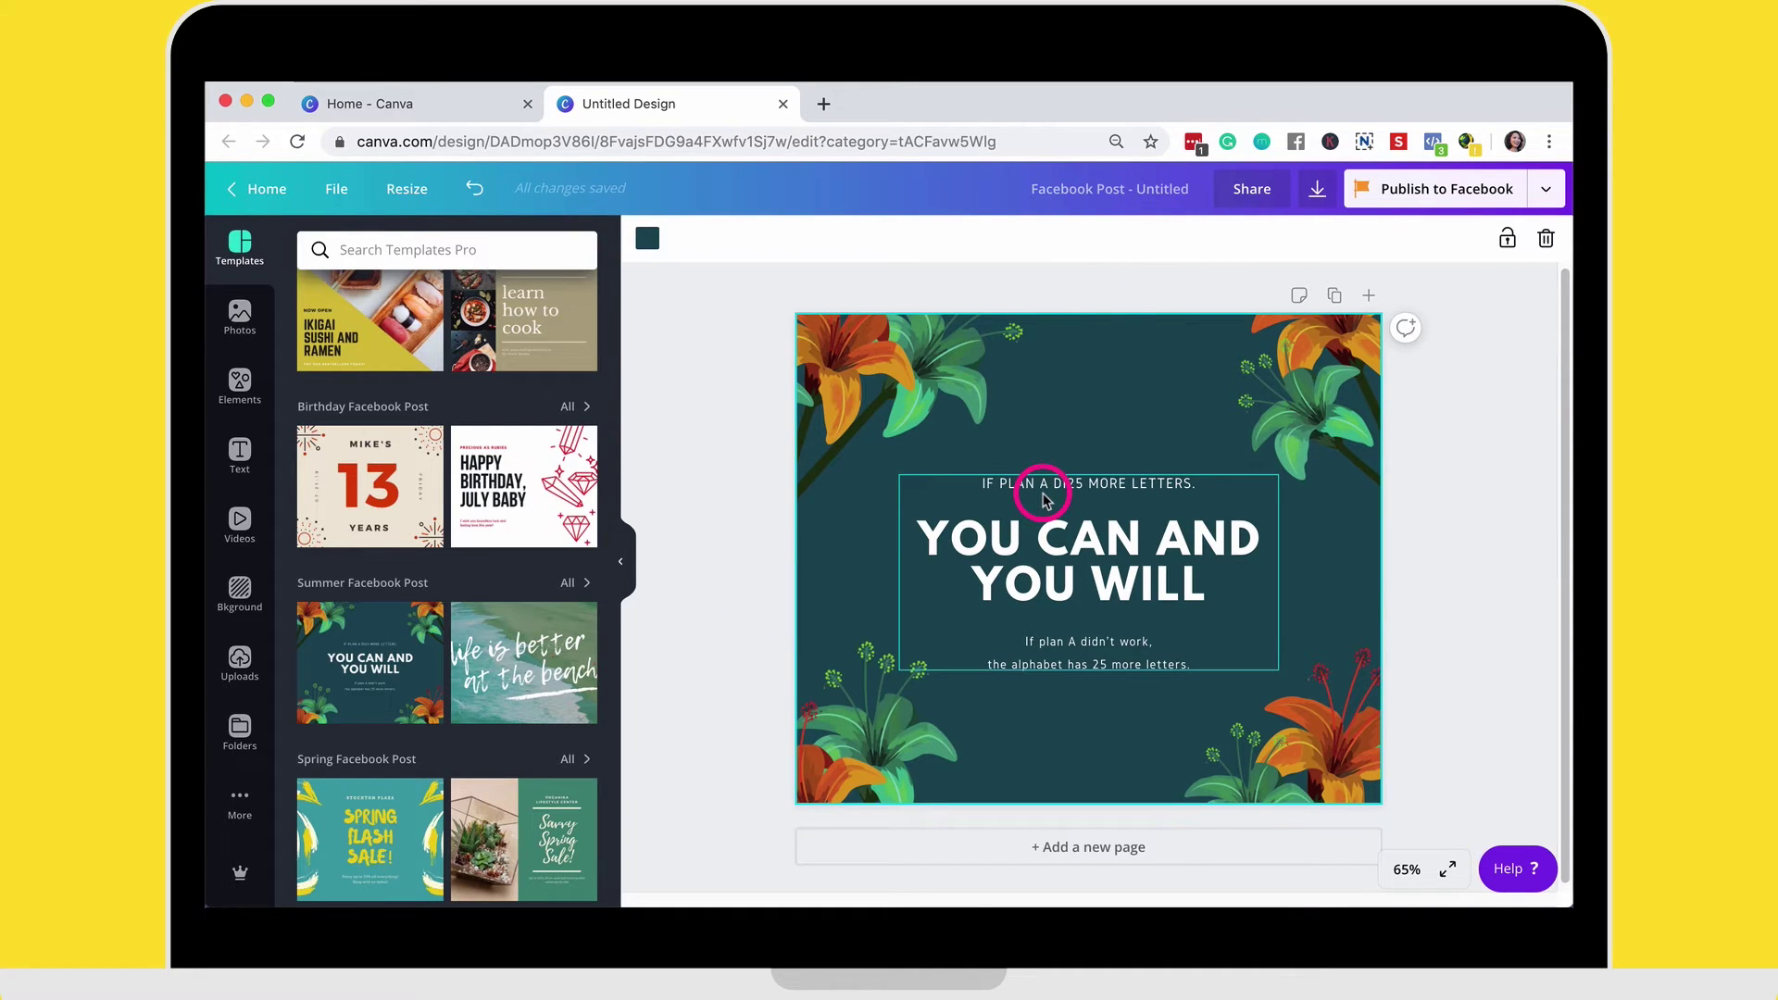
{"action": "left_click", "coordinate": [1043, 279]}
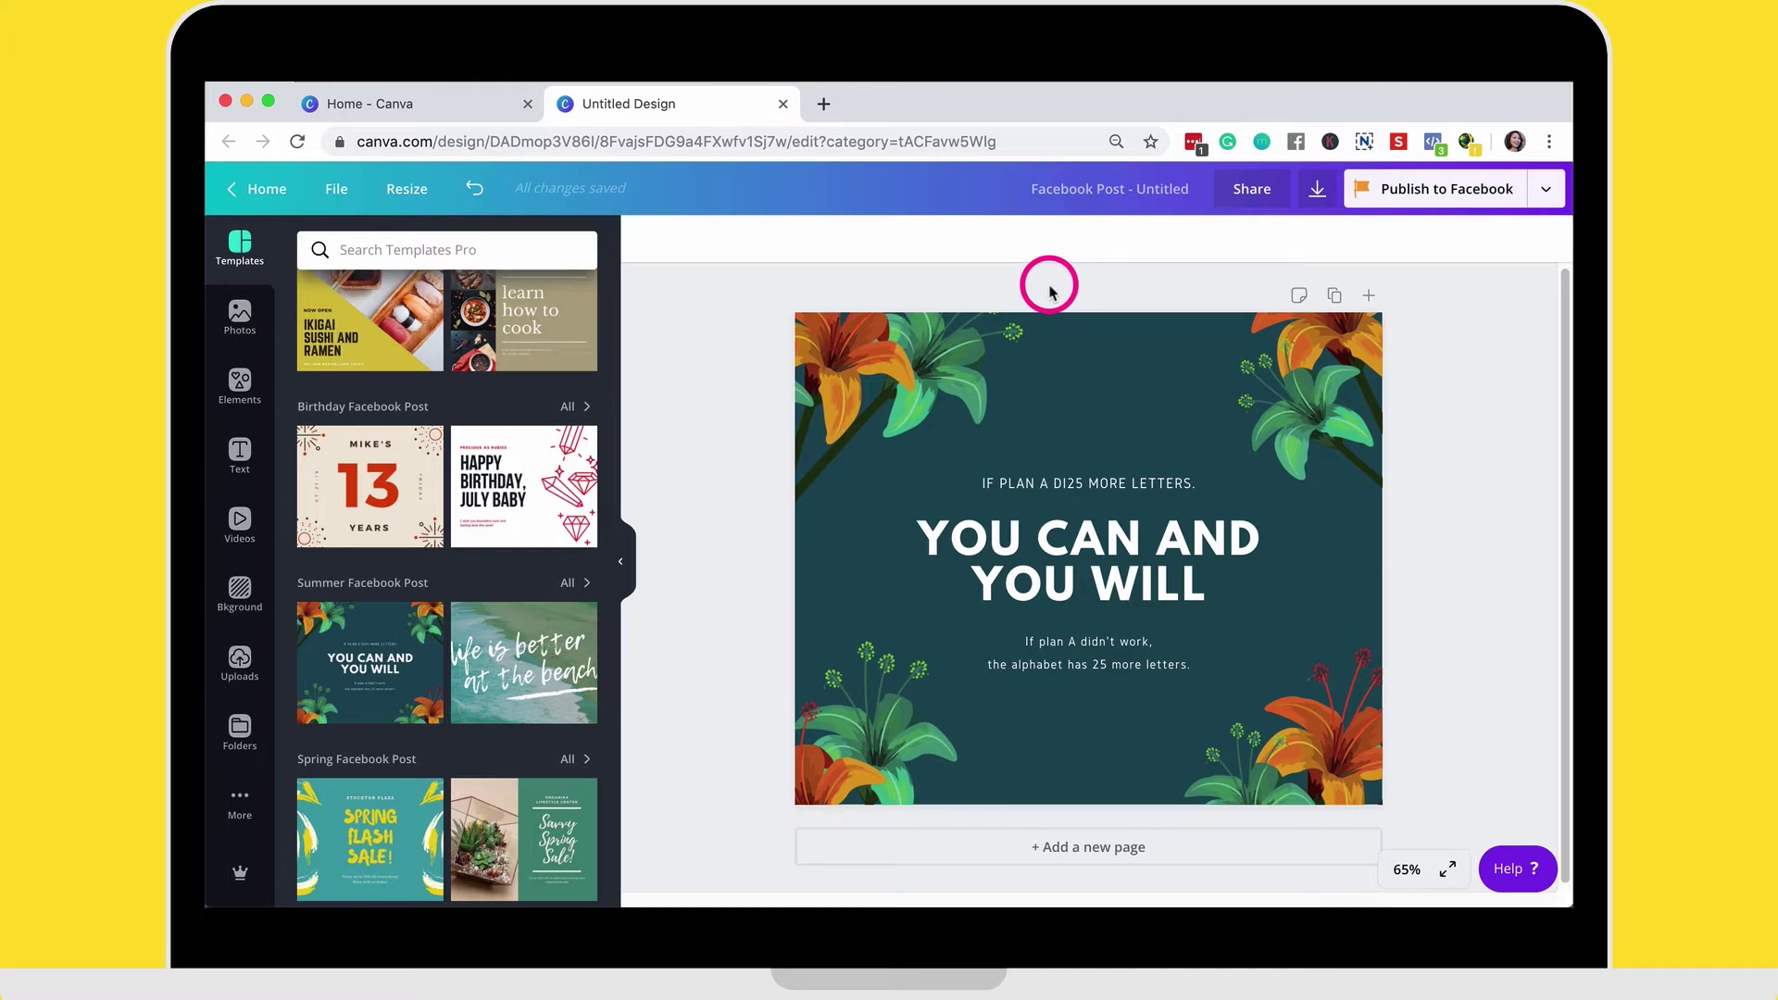
- Set the floral post's animation to Pan after previewing Rise, Block and Slide
{"action": "left_click", "coordinate": [1545, 193]}
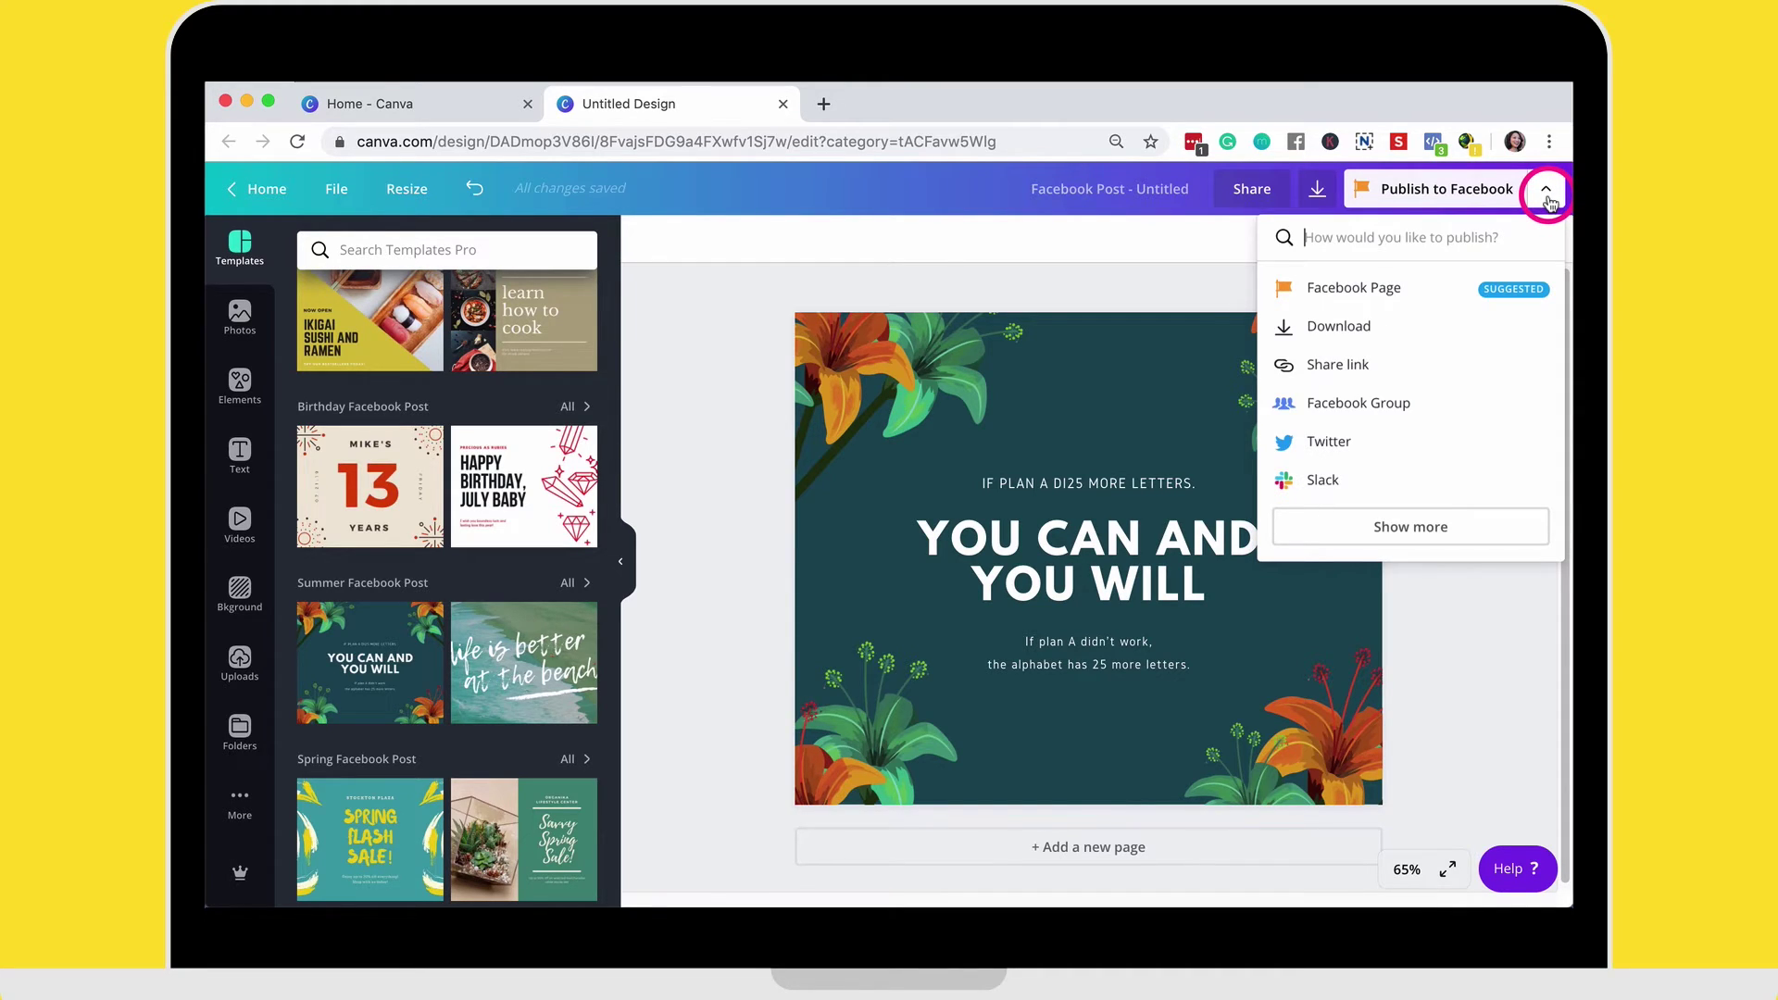
{"action": "type", "text": "anim"}
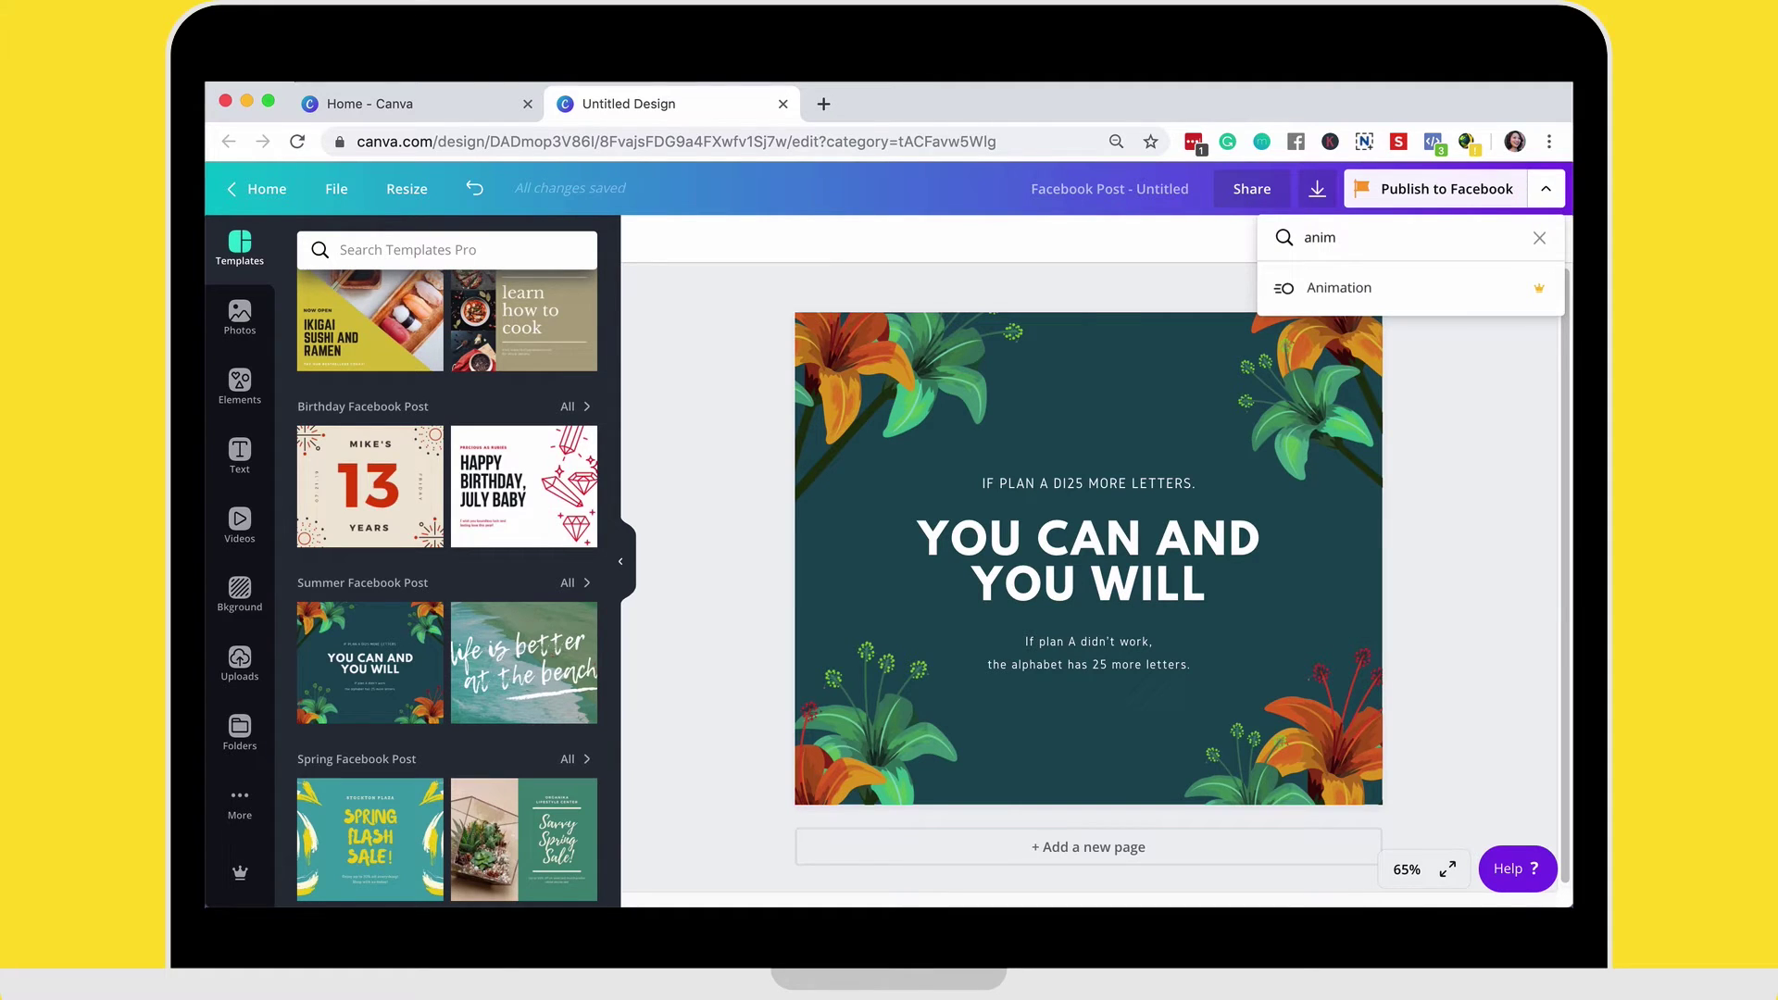
{"action": "left_click", "coordinate": [1349, 294]}
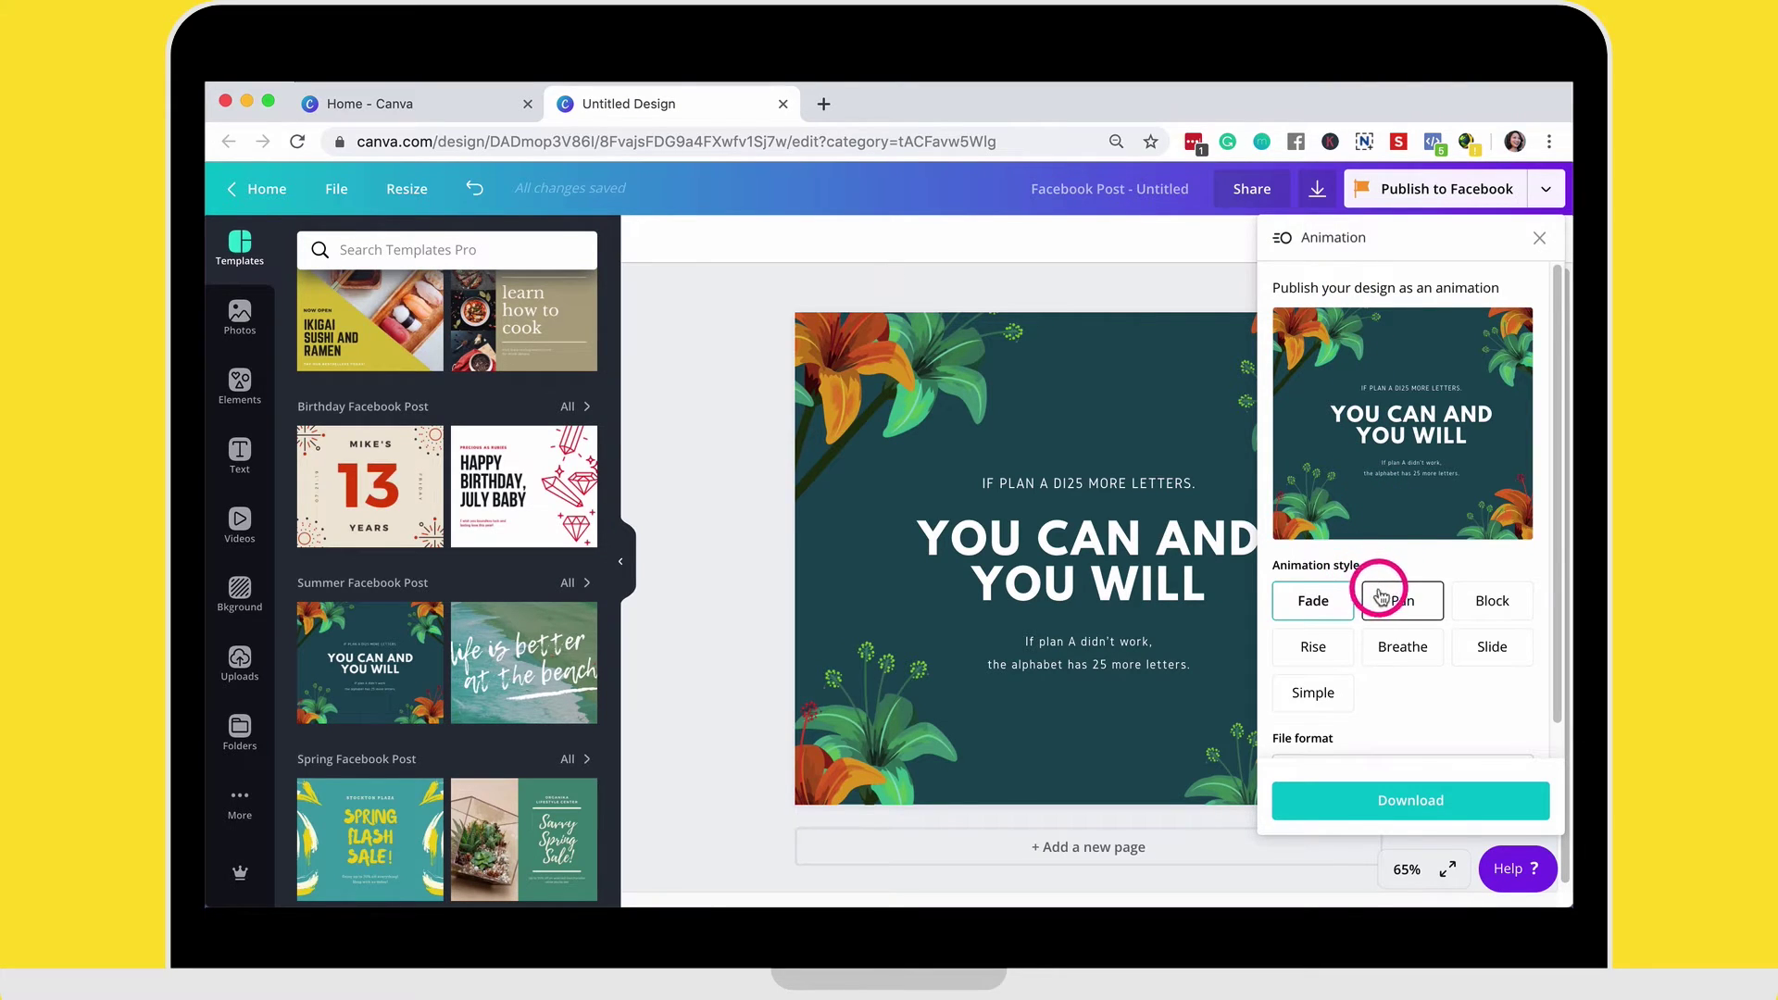
{"action": "left_click", "coordinate": [1407, 602]}
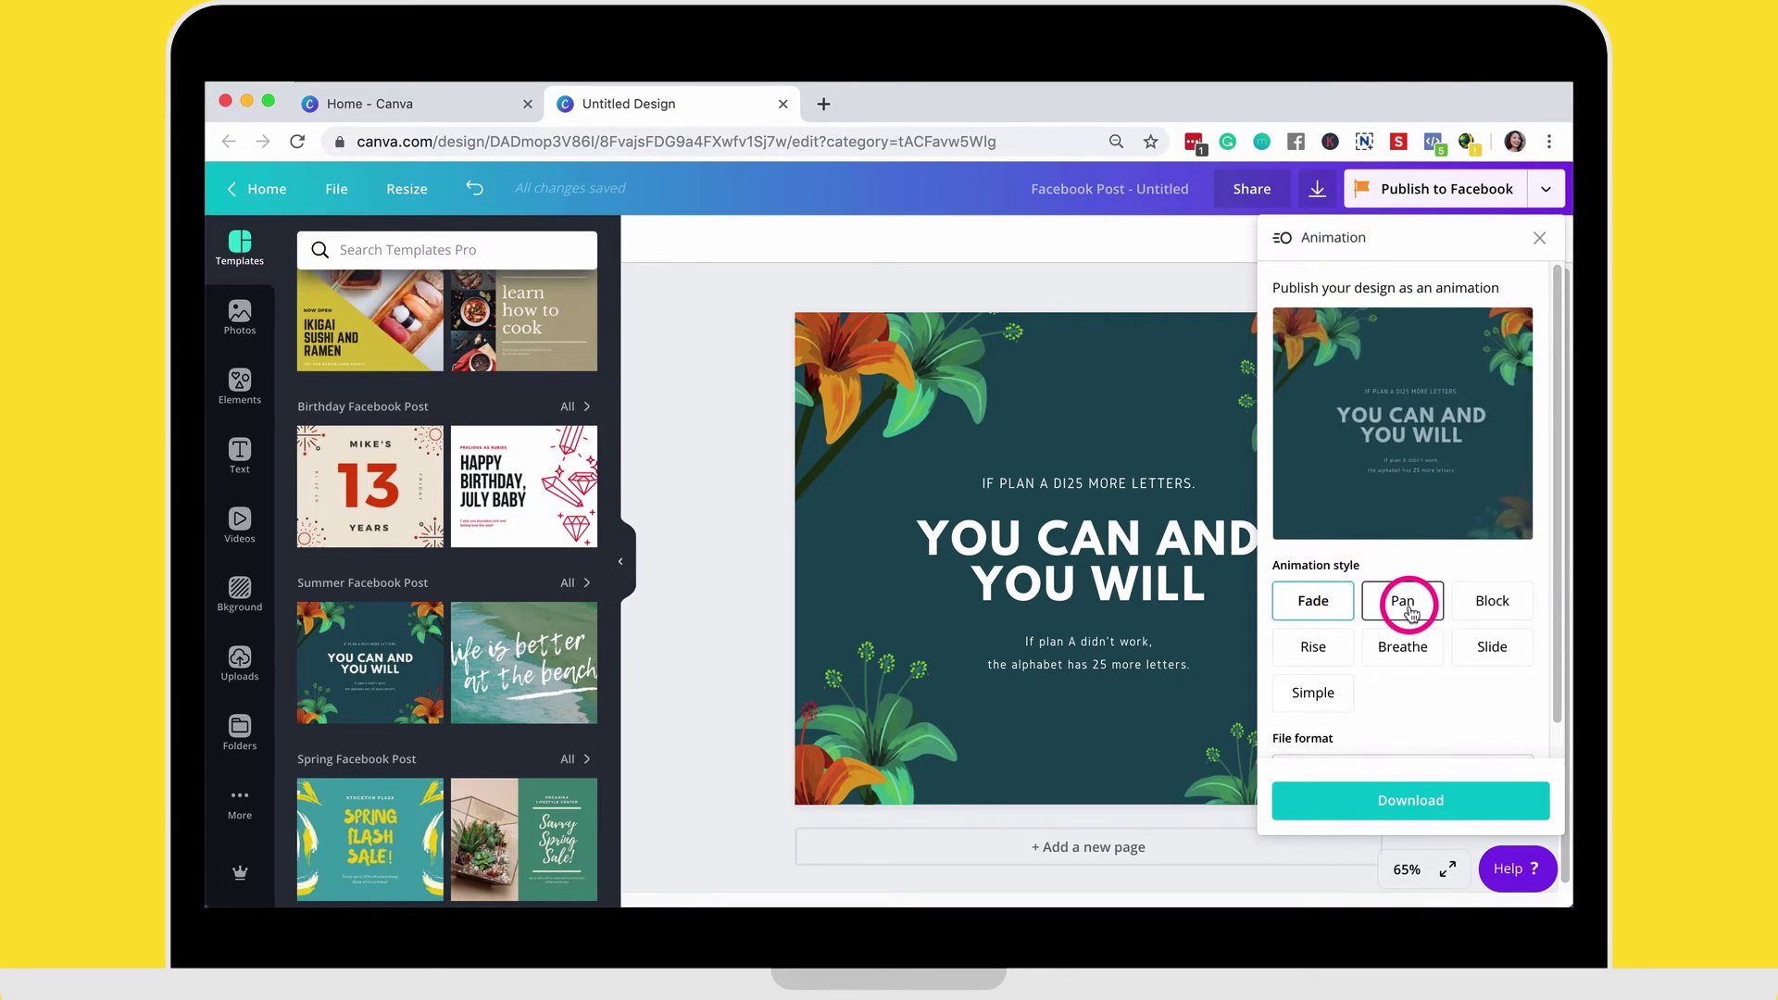
{"action": "left_click", "coordinate": [1407, 601]}
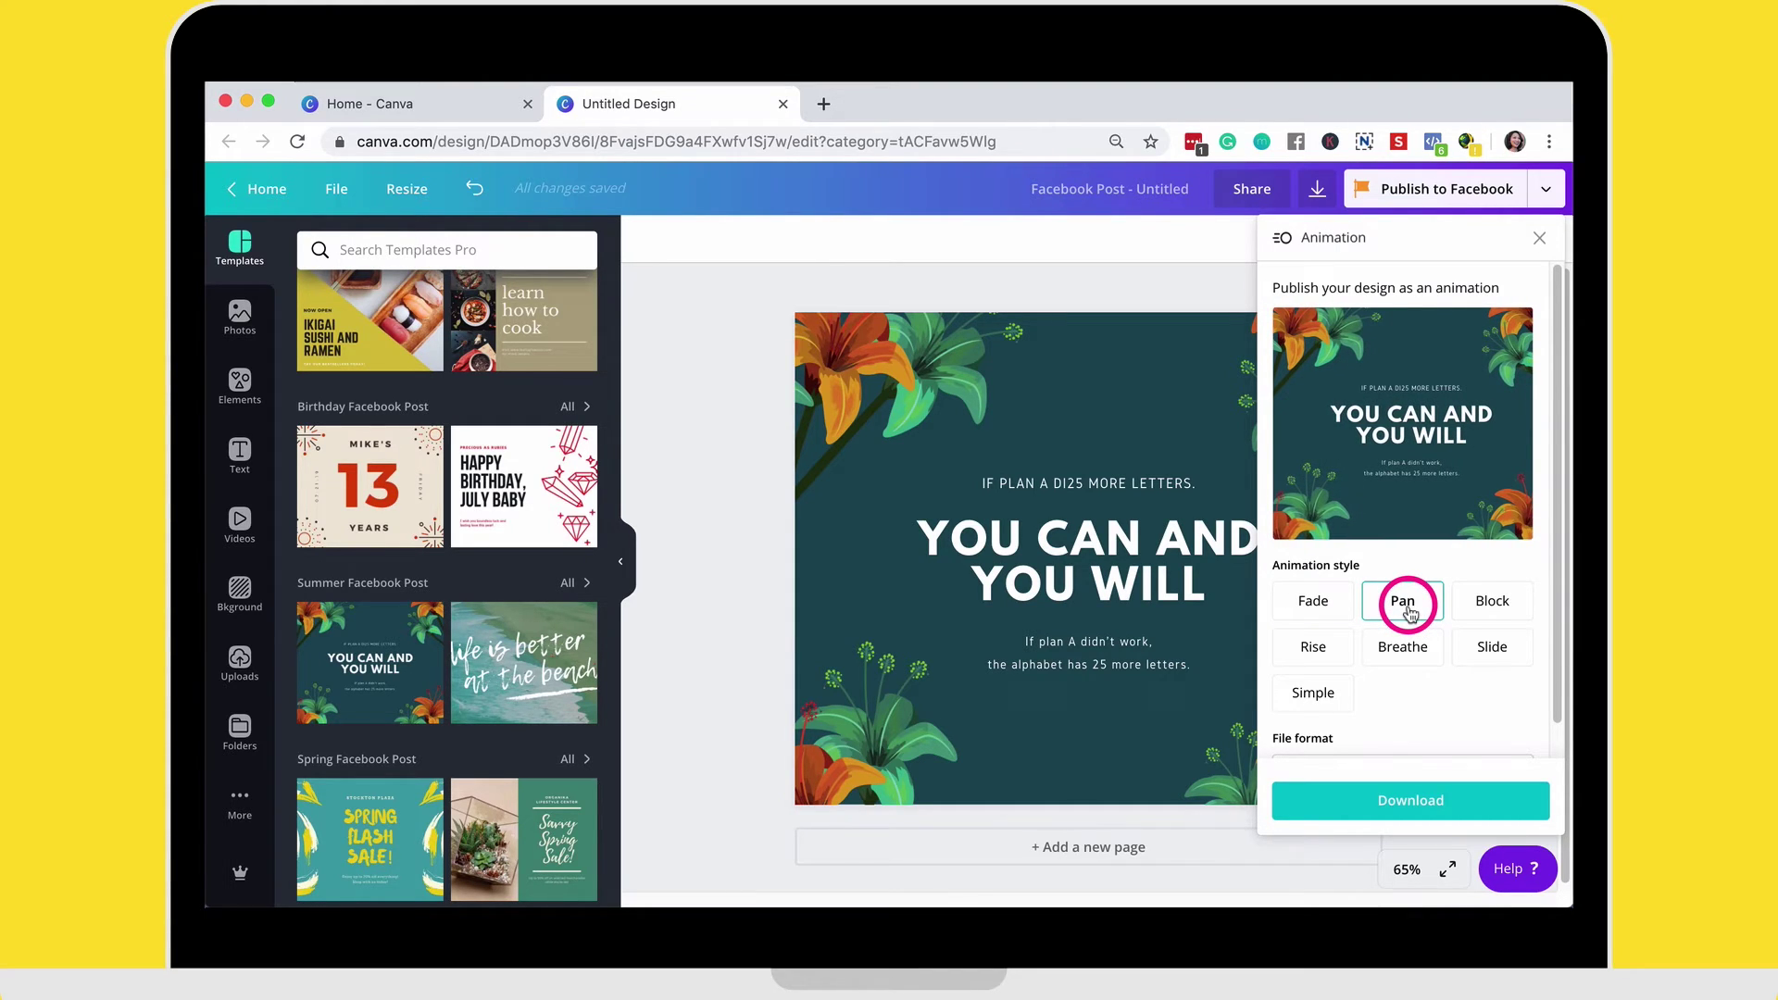
{"action": "left_click", "coordinate": [1313, 646]}
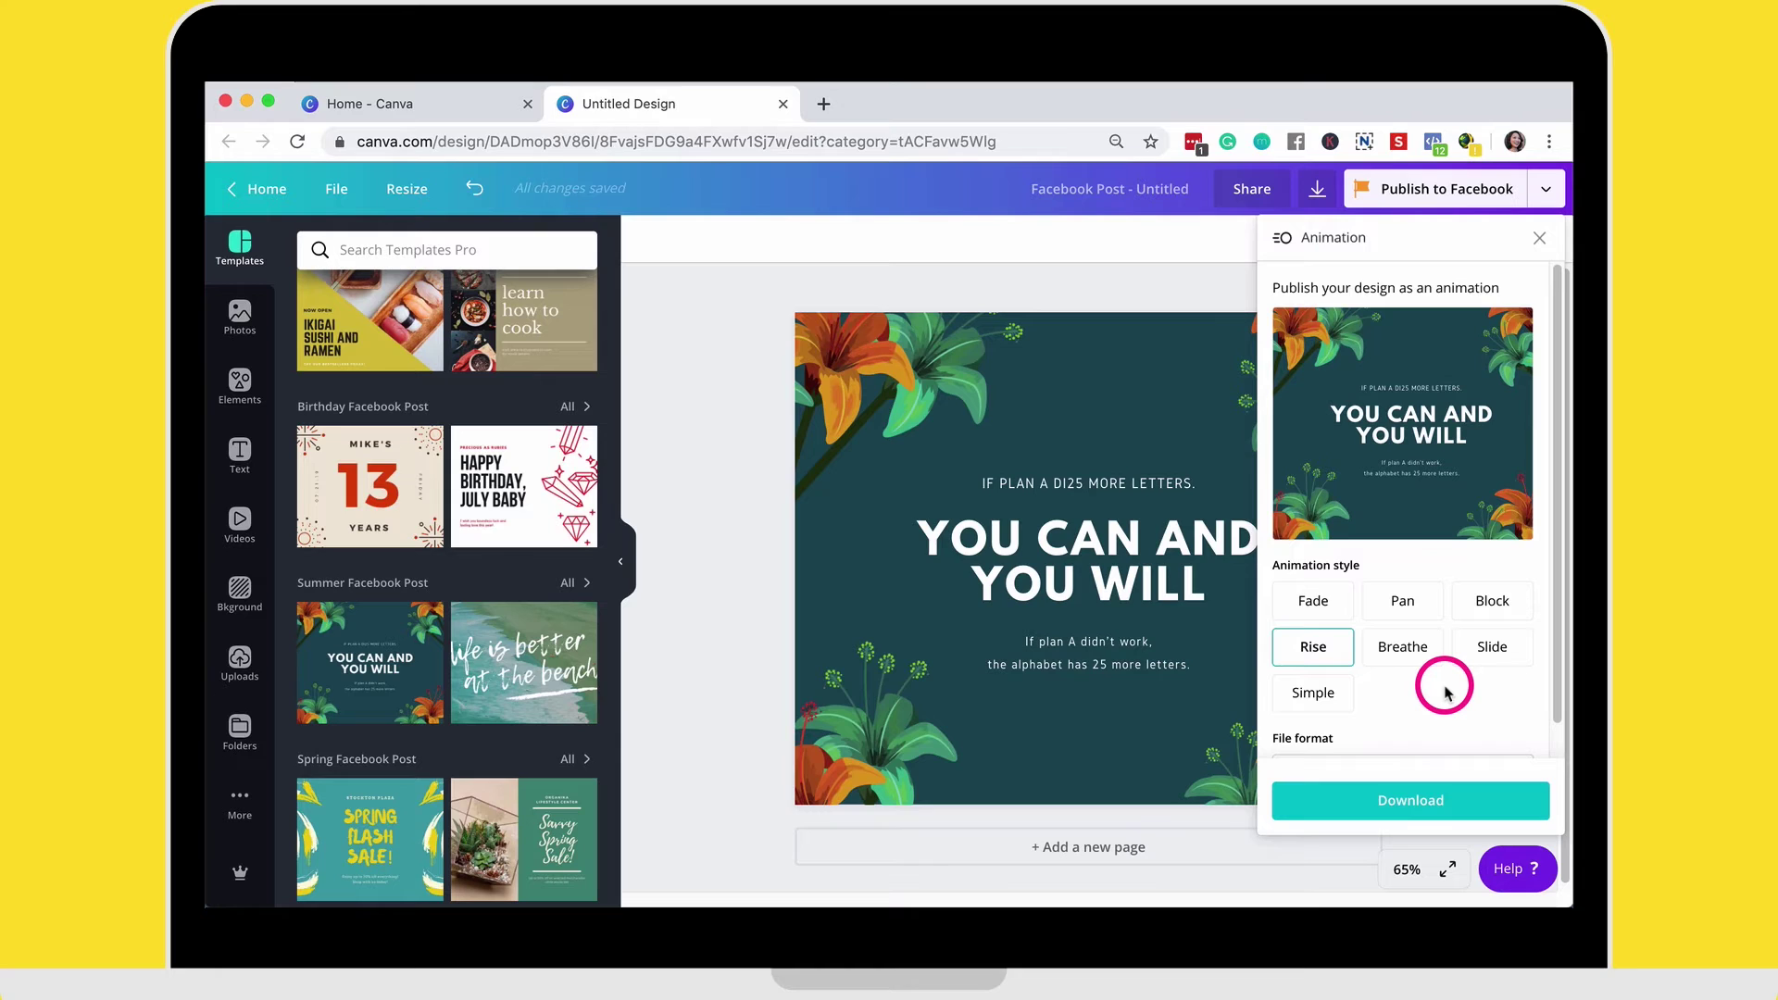
{"action": "left_click", "coordinate": [1490, 603]}
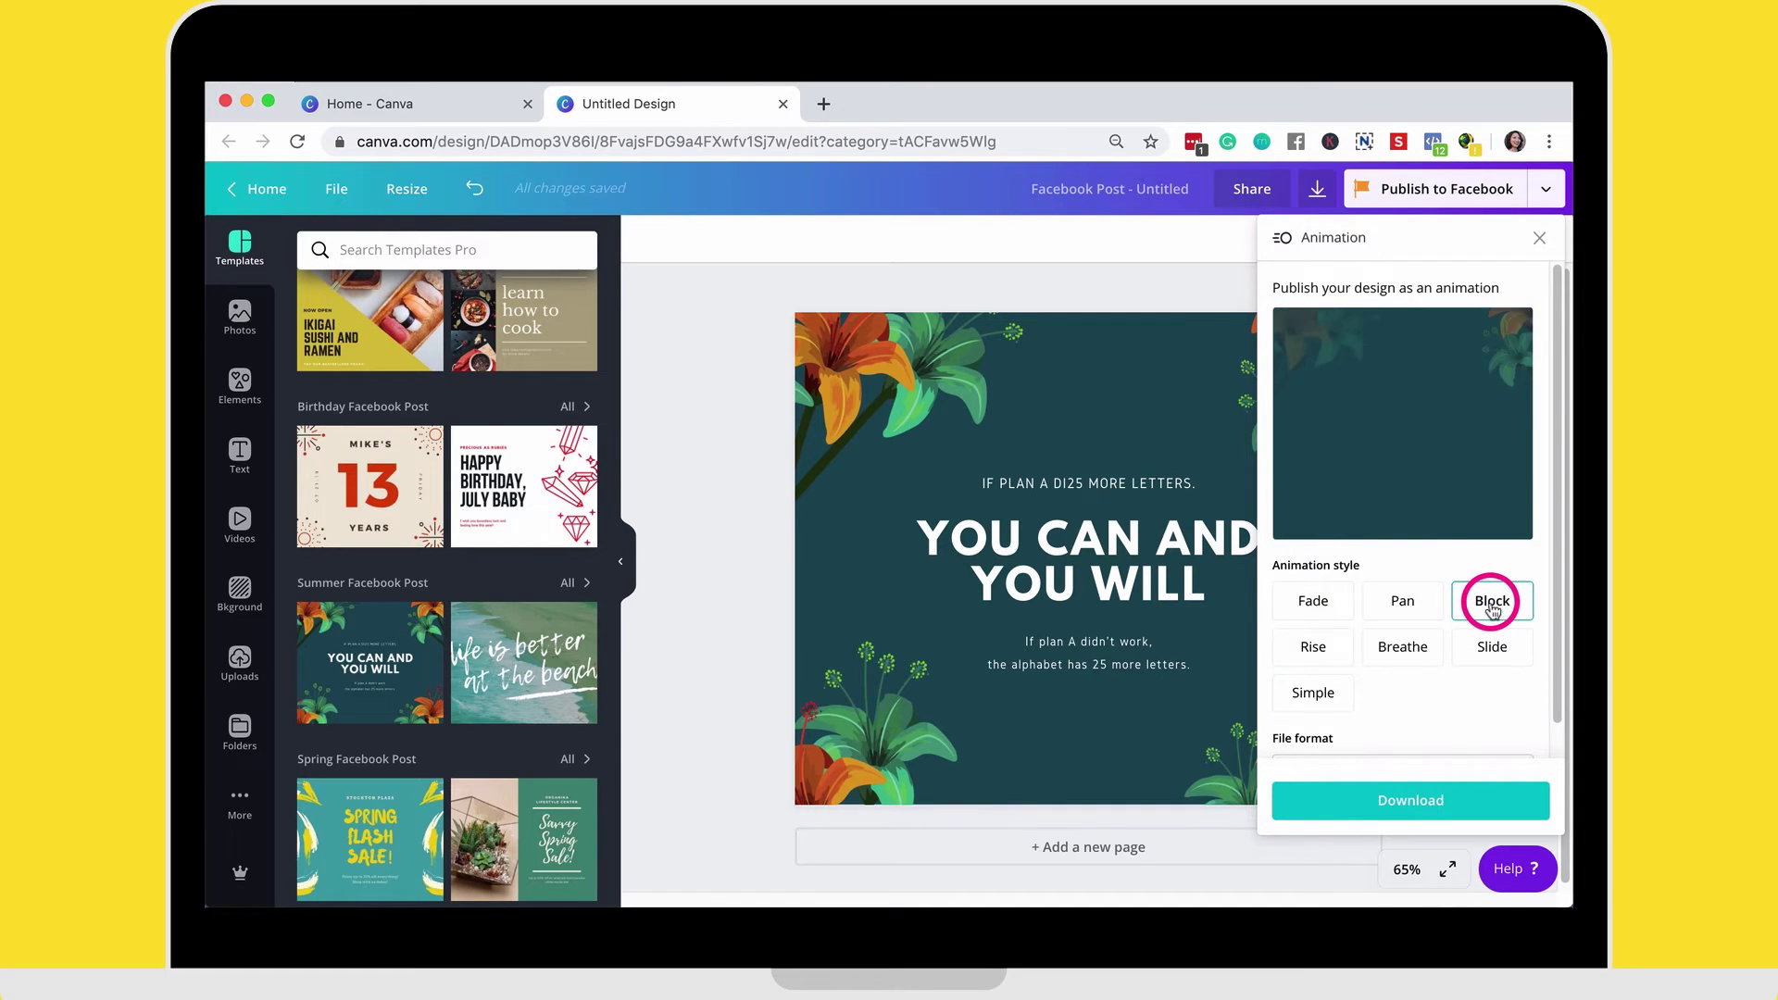
{"action": "left_click", "coordinate": [1494, 641]}
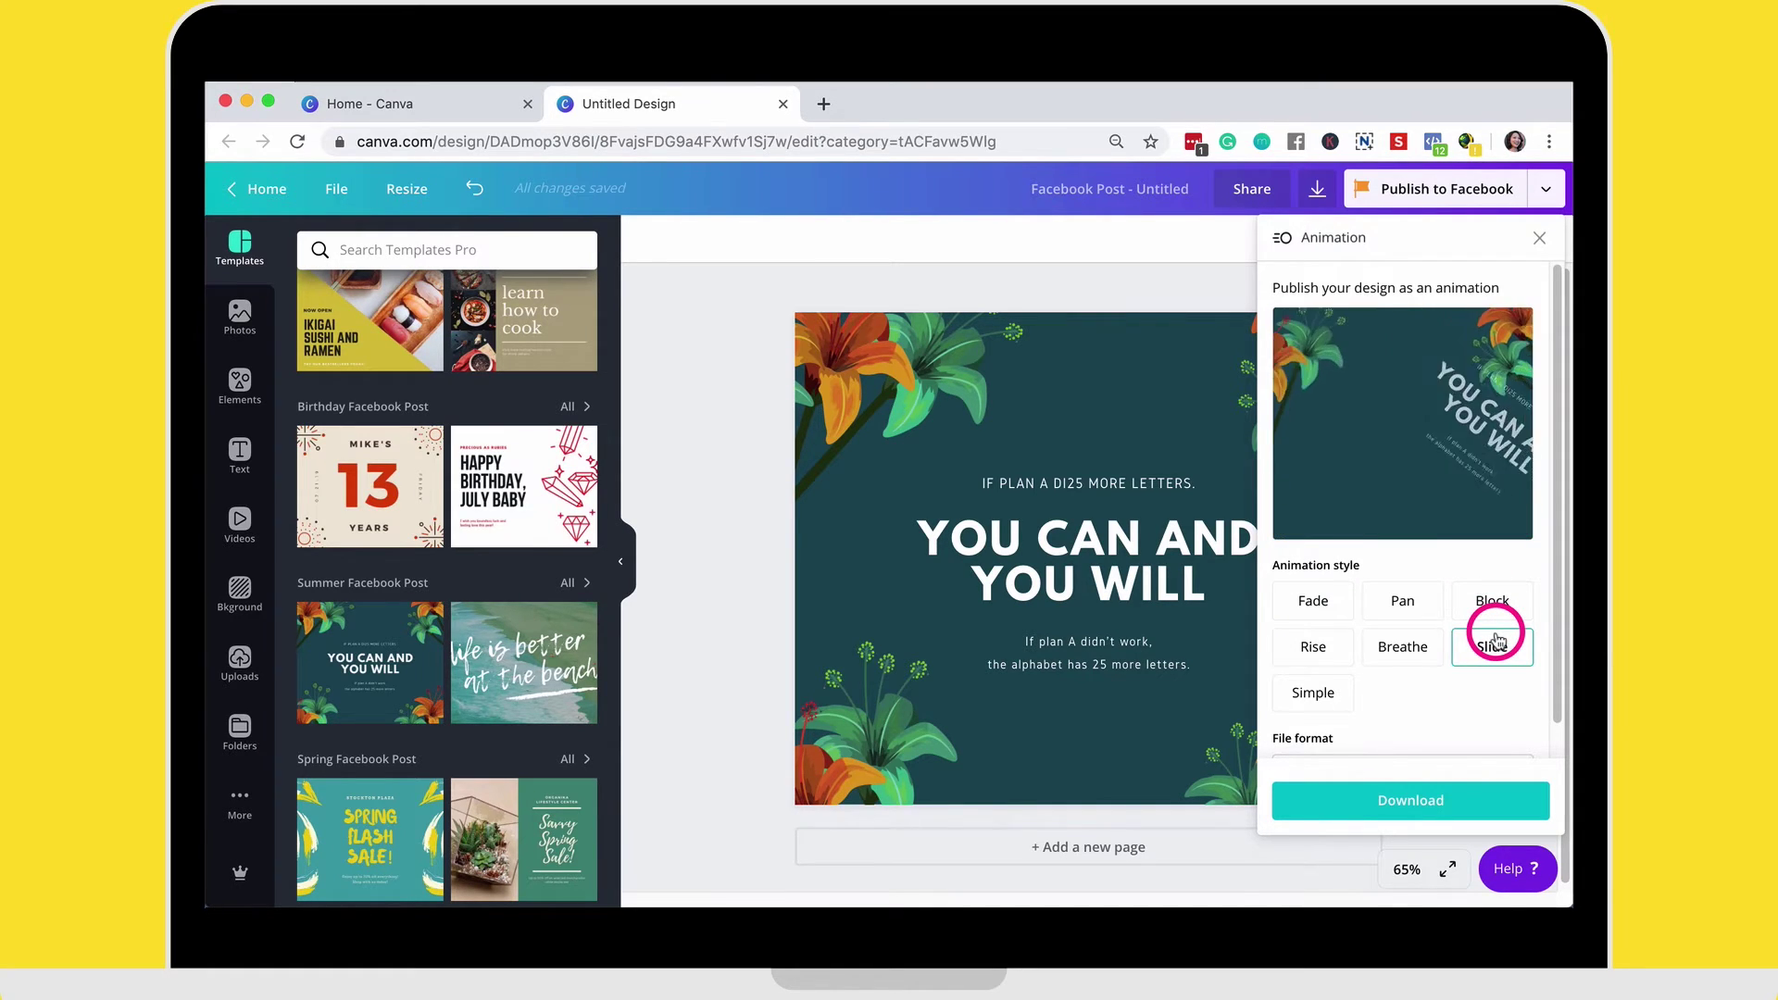
{"action": "left_click", "coordinate": [1403, 598]}
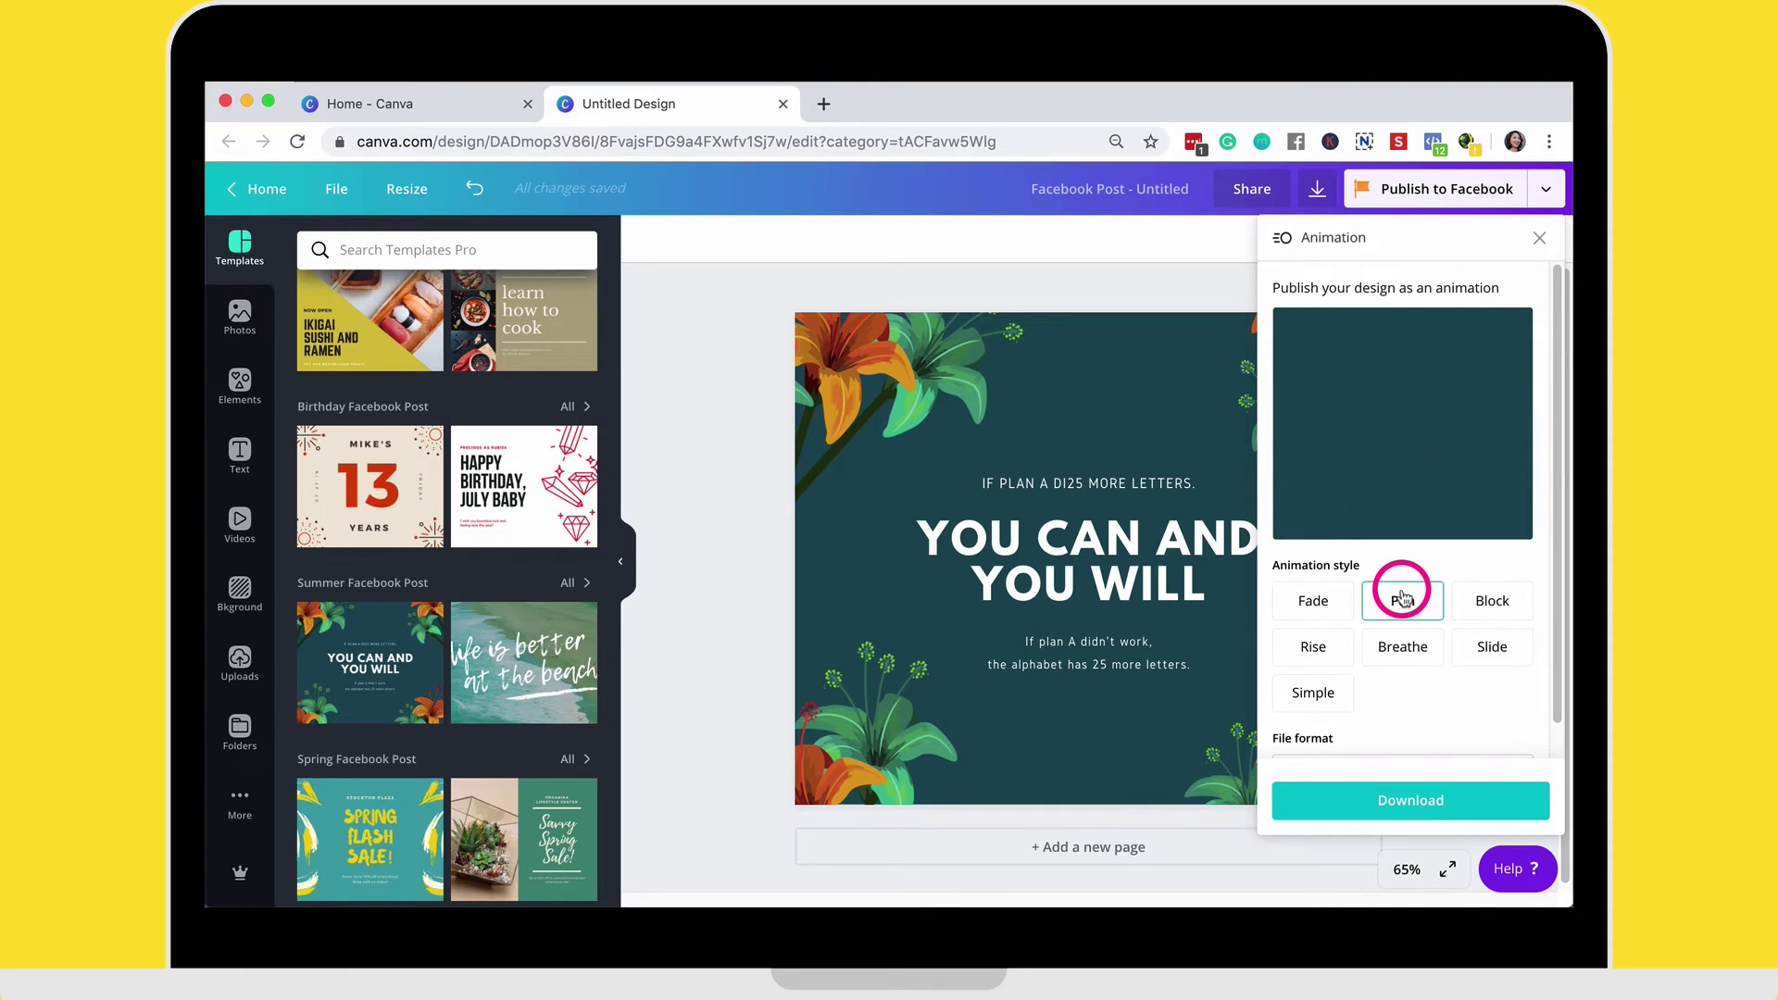
- Download the floral post as an Animated GIF
{"action": "scroll", "coordinate": [1431, 704], "scroll_direction": "down", "scroll_amount": 1}
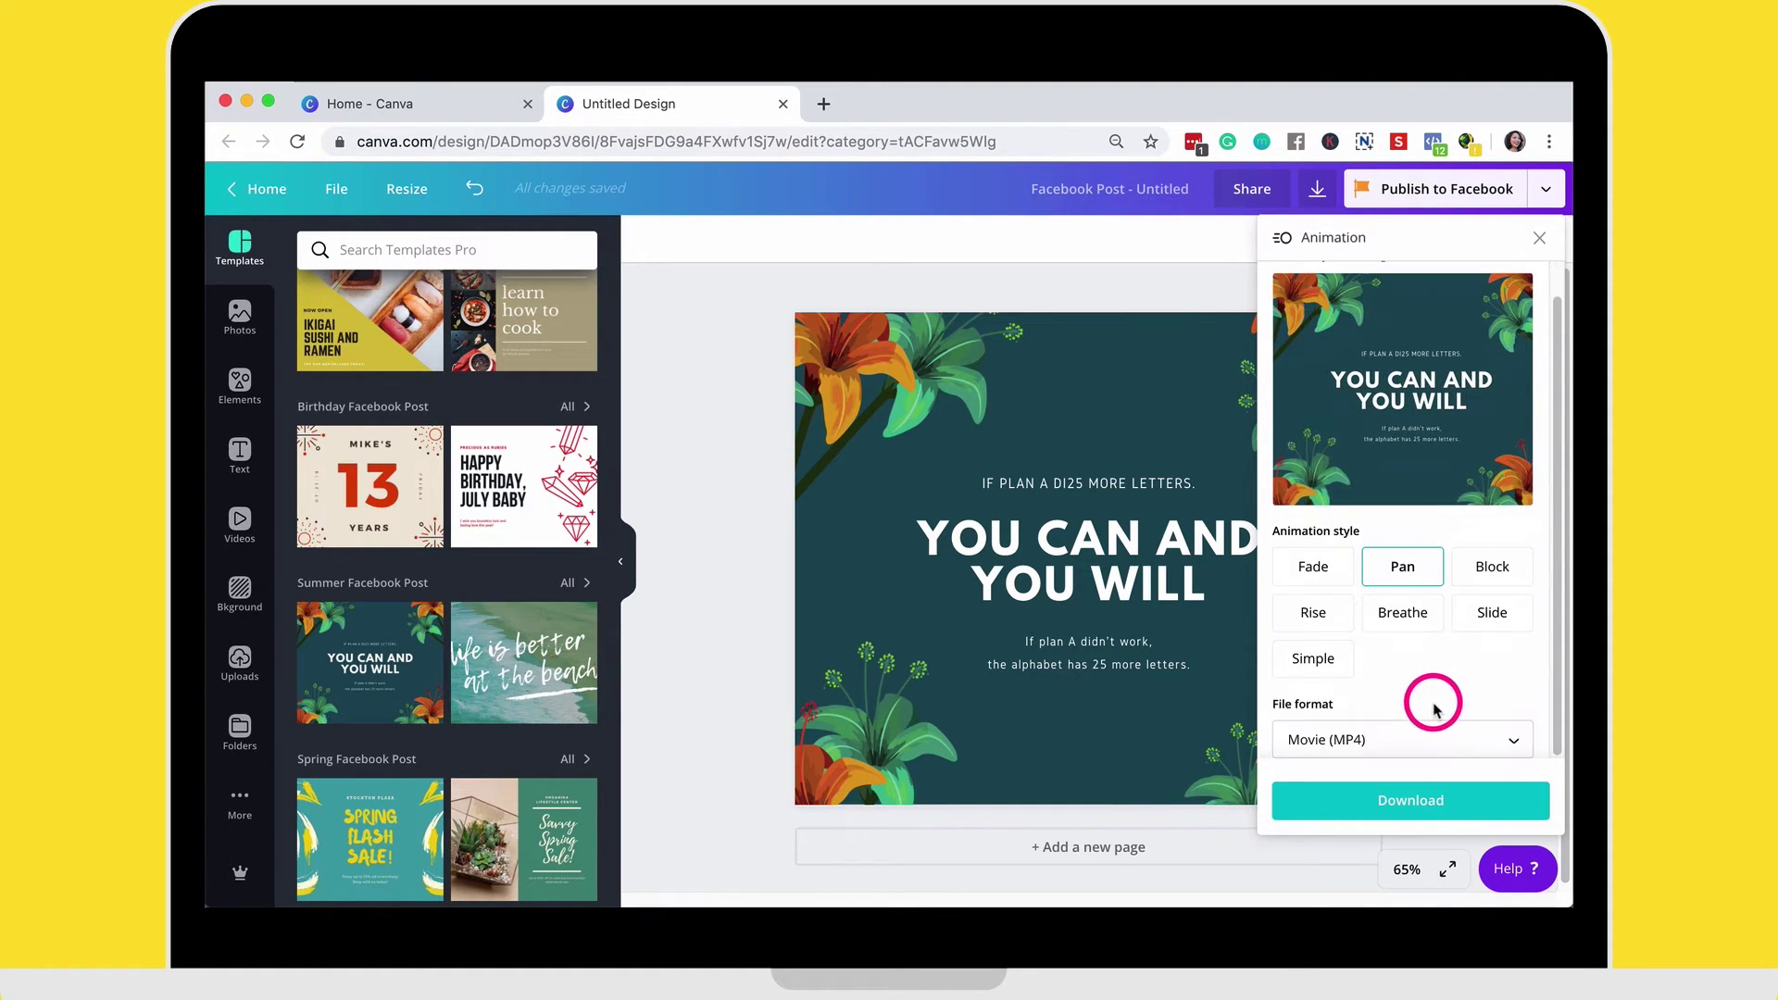
{"action": "left_click", "coordinate": [1433, 739]}
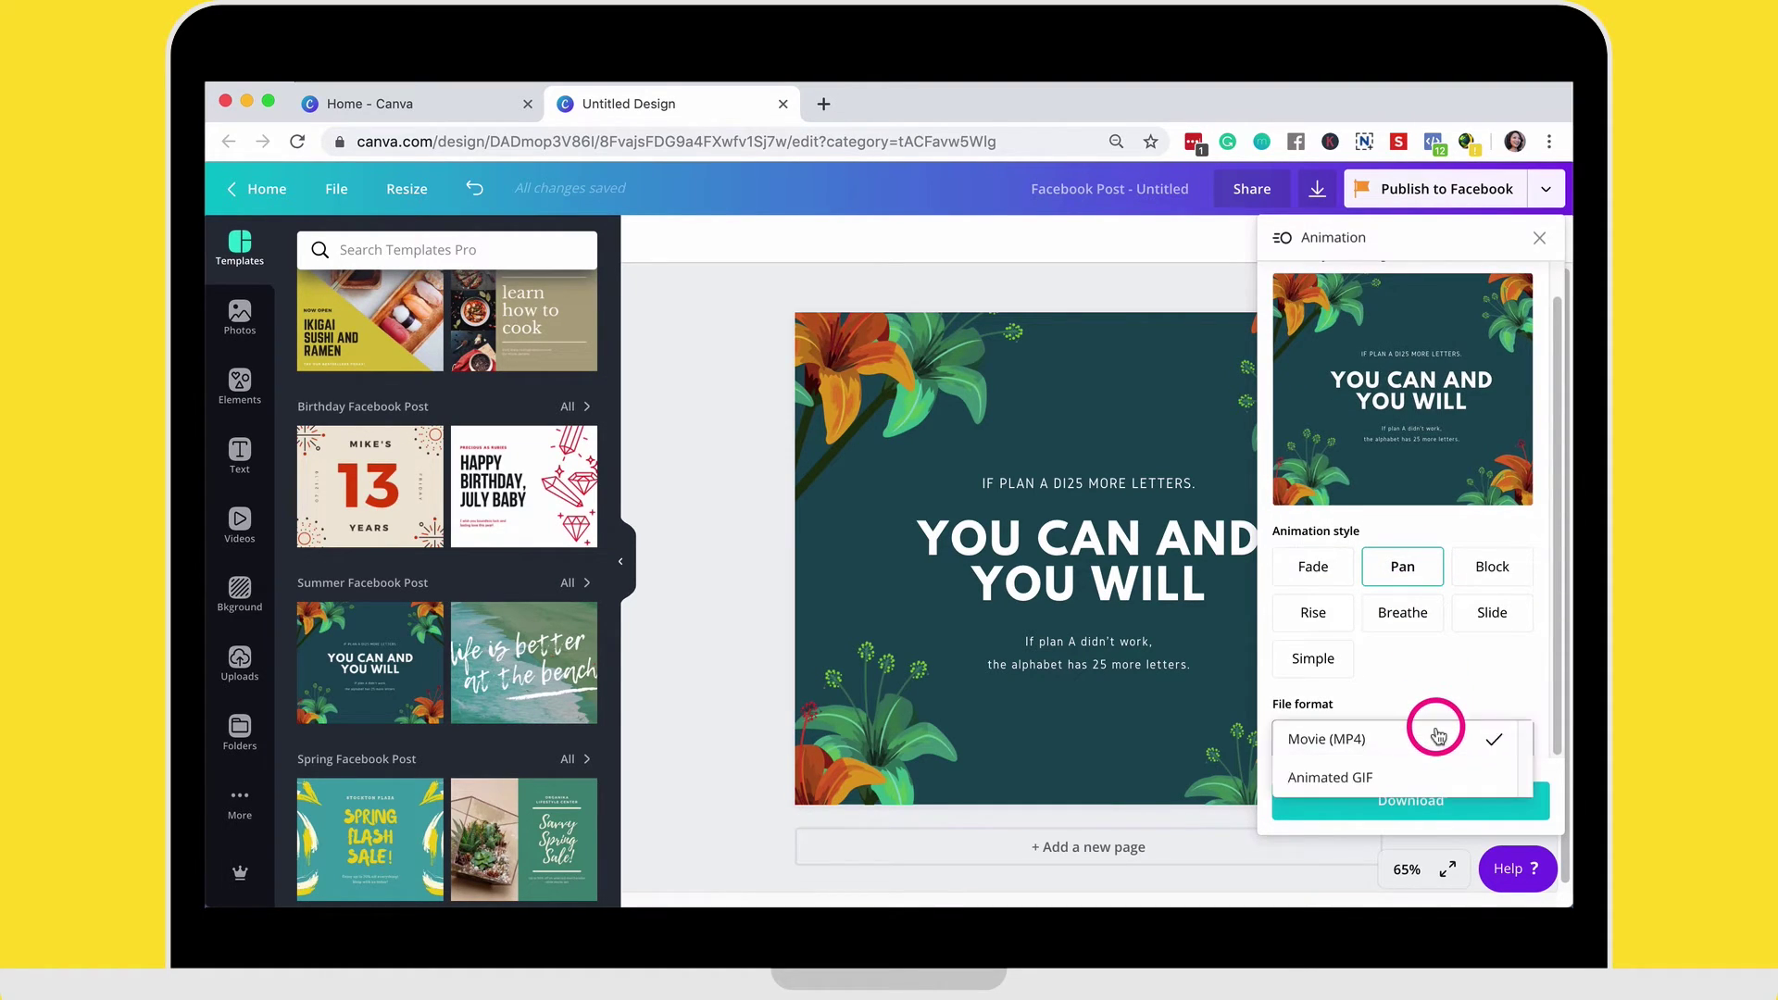
{"action": "left_click", "coordinate": [1400, 783]}
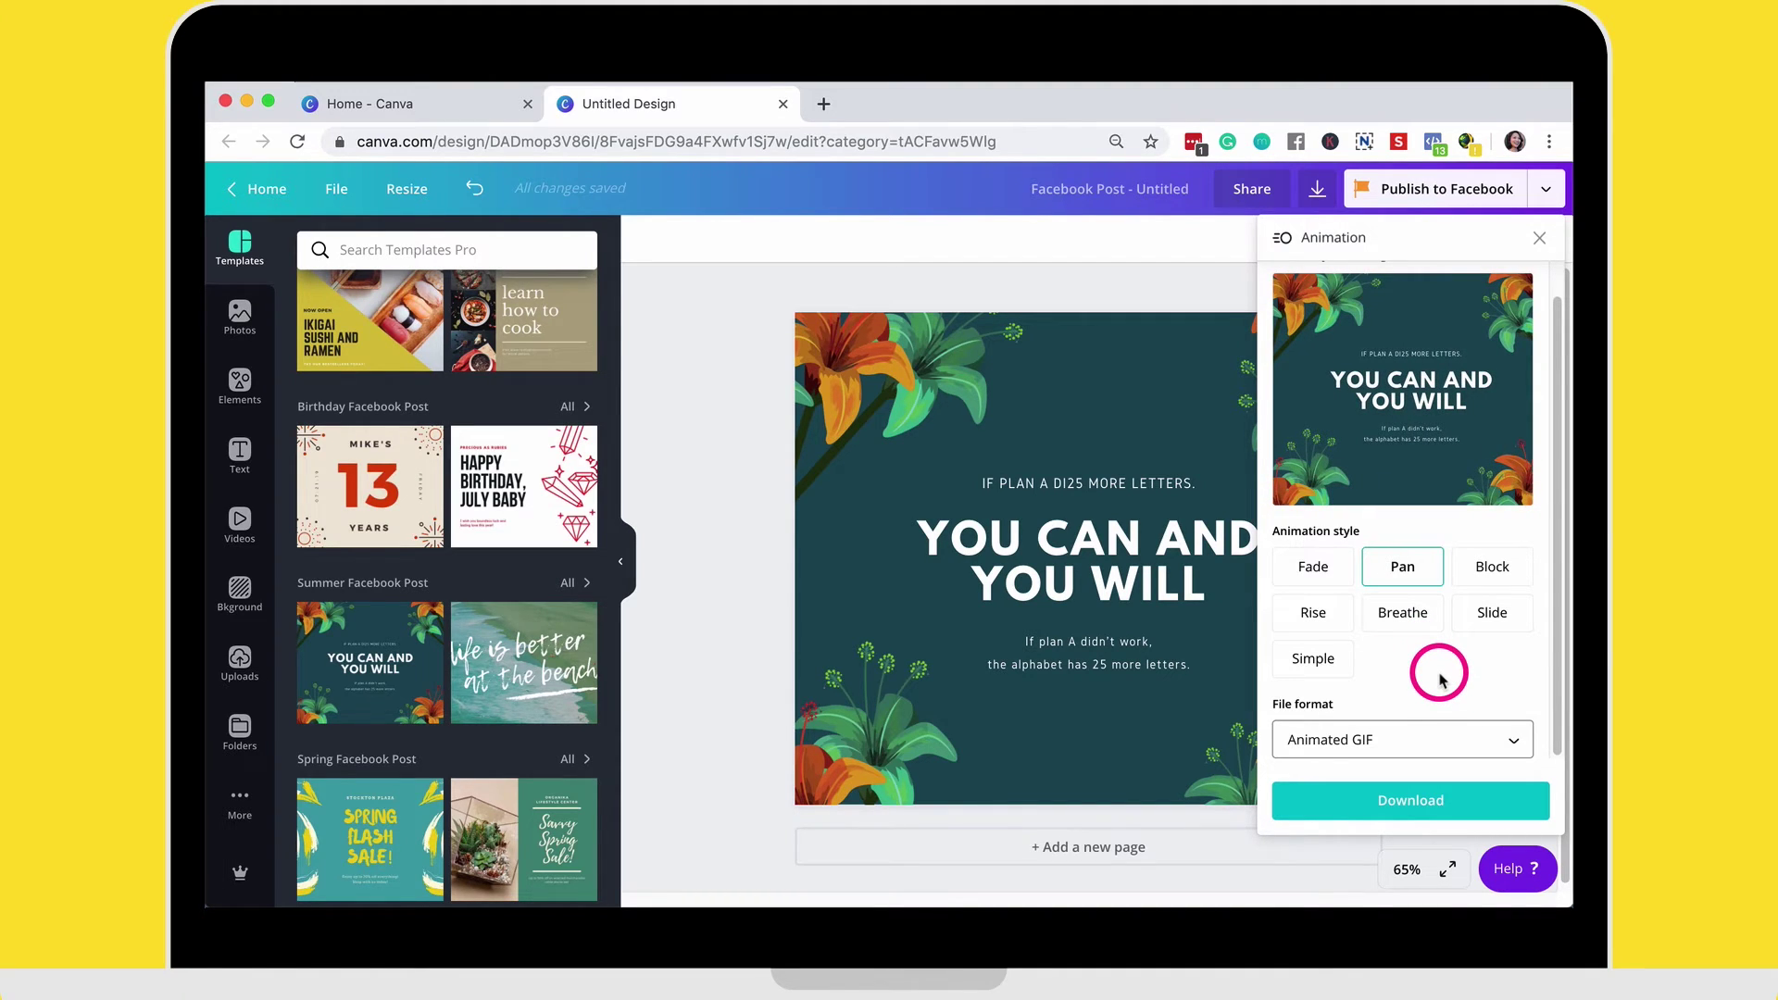
{"action": "left_click", "coordinate": [1413, 797]}
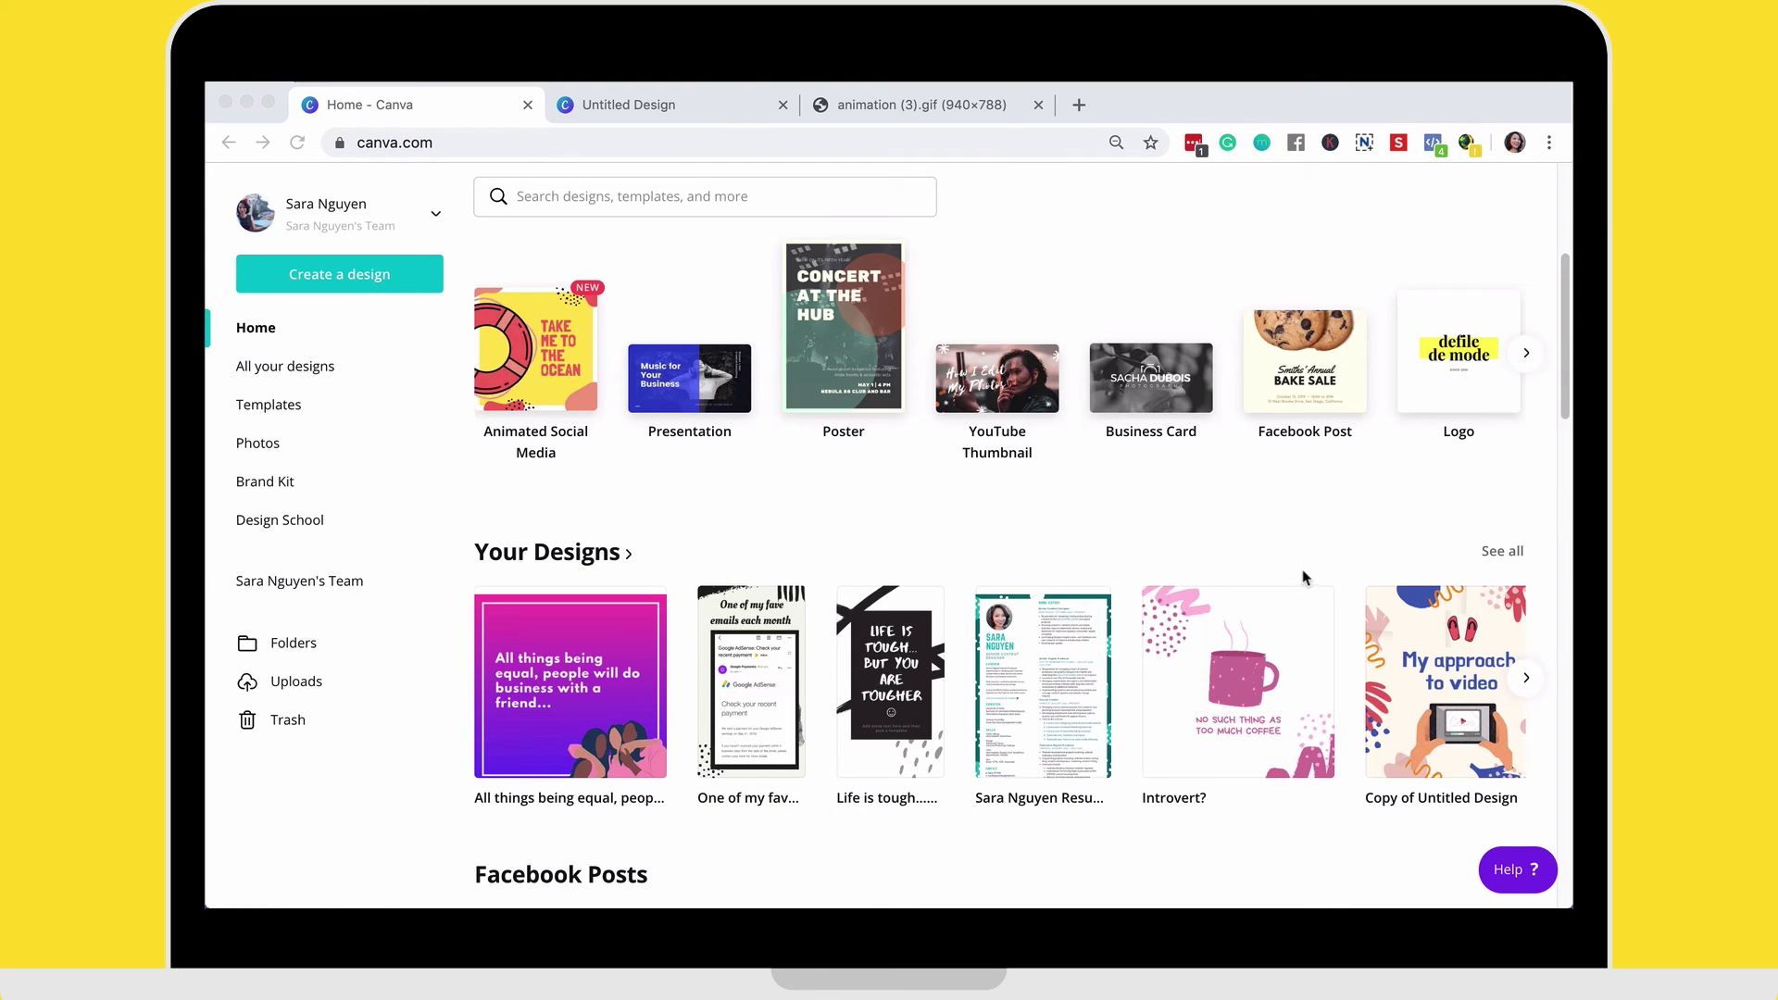
{"action": "scroll", "coordinate": [1302, 577], "scroll_direction": "up", "scroll_amount": 4}
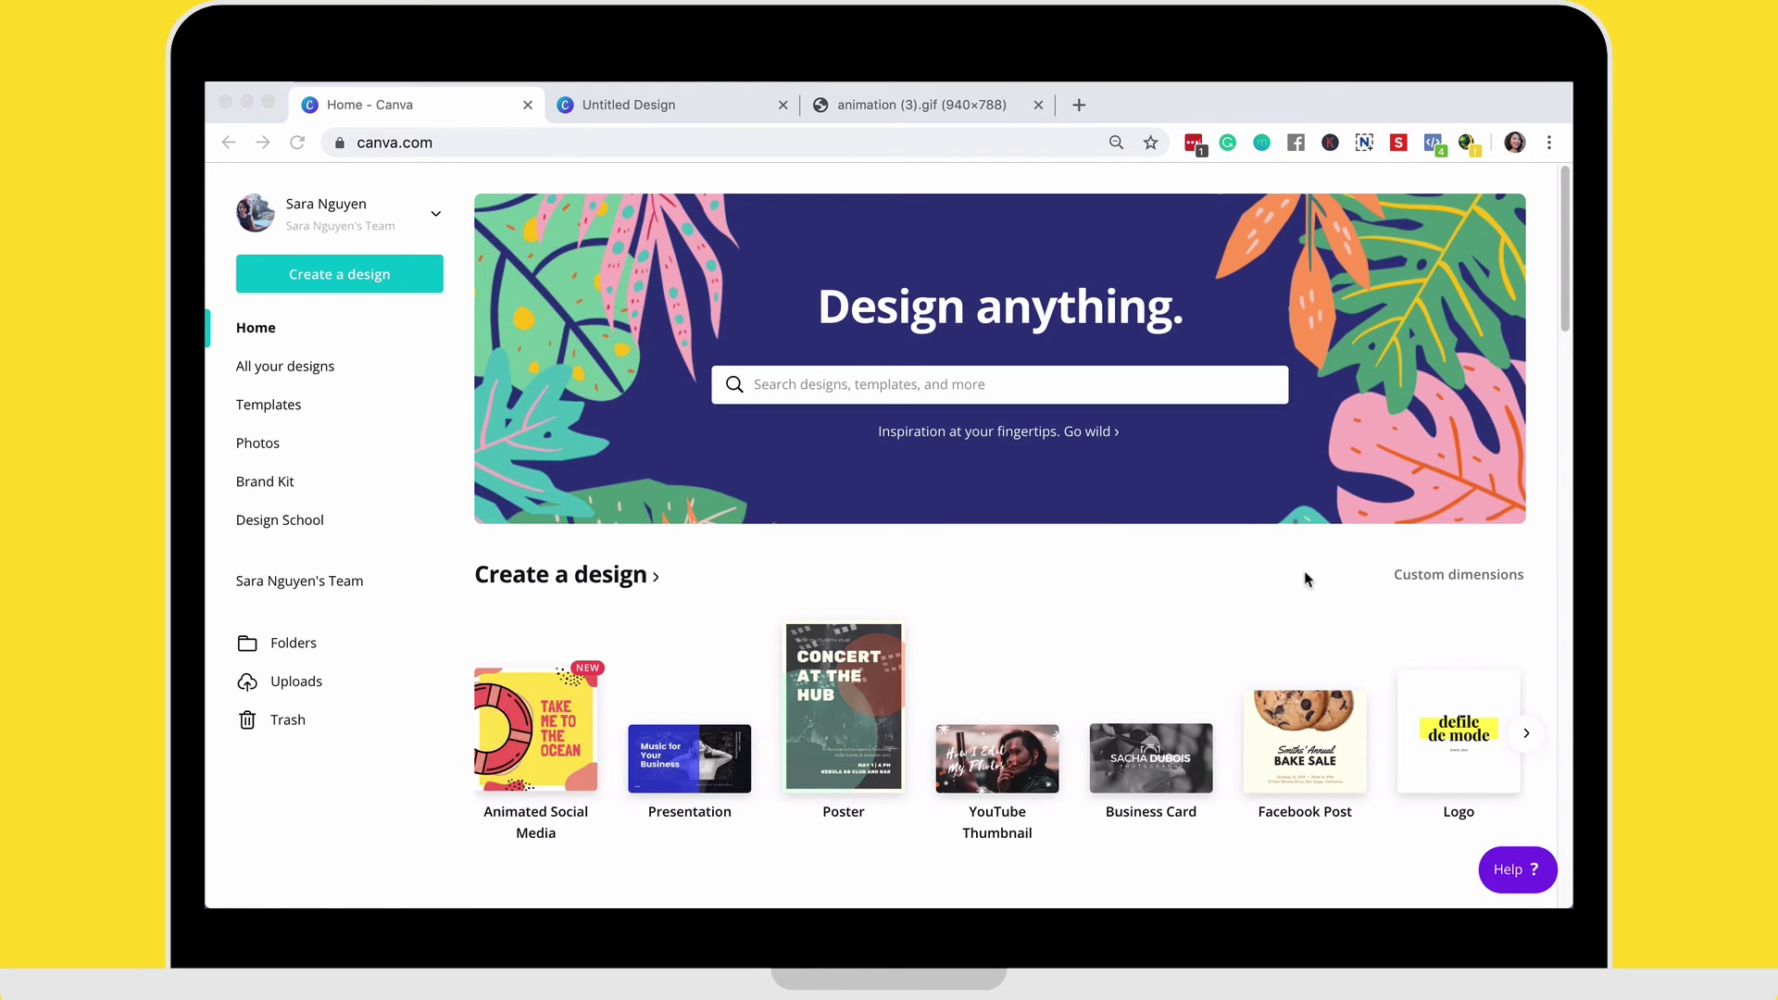